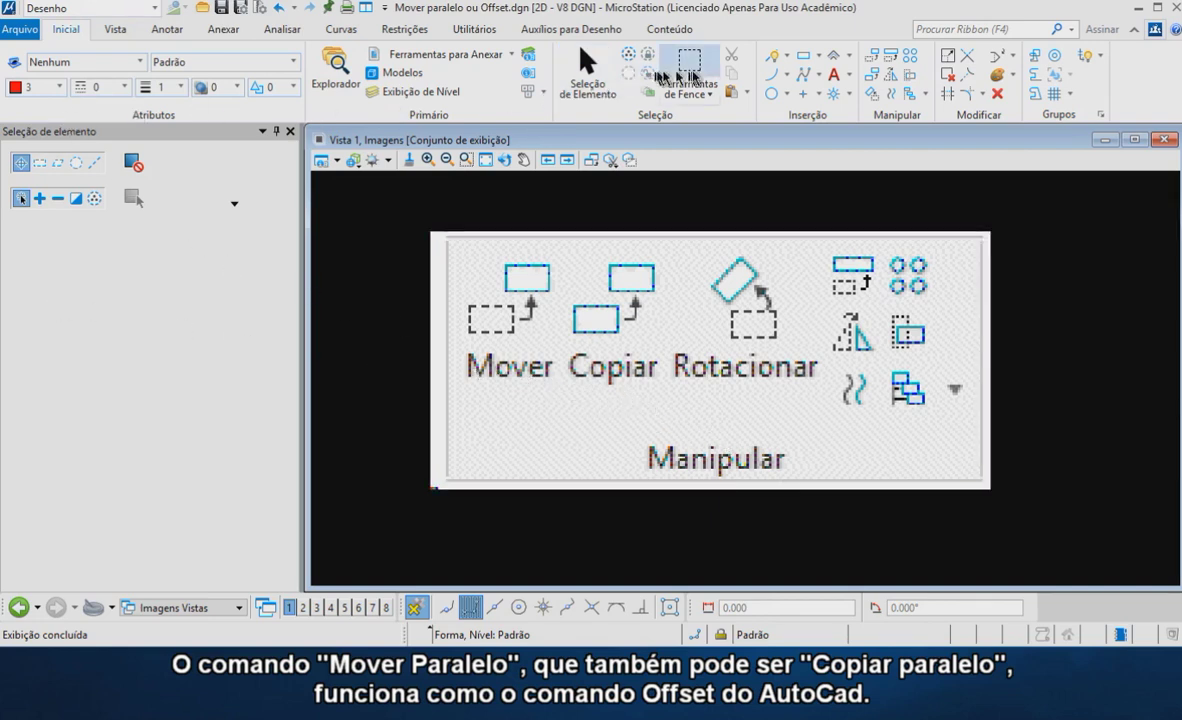
# Place a rectangular block by clicking its two opposite corners in the view.
pyautogui.click(808, 60)
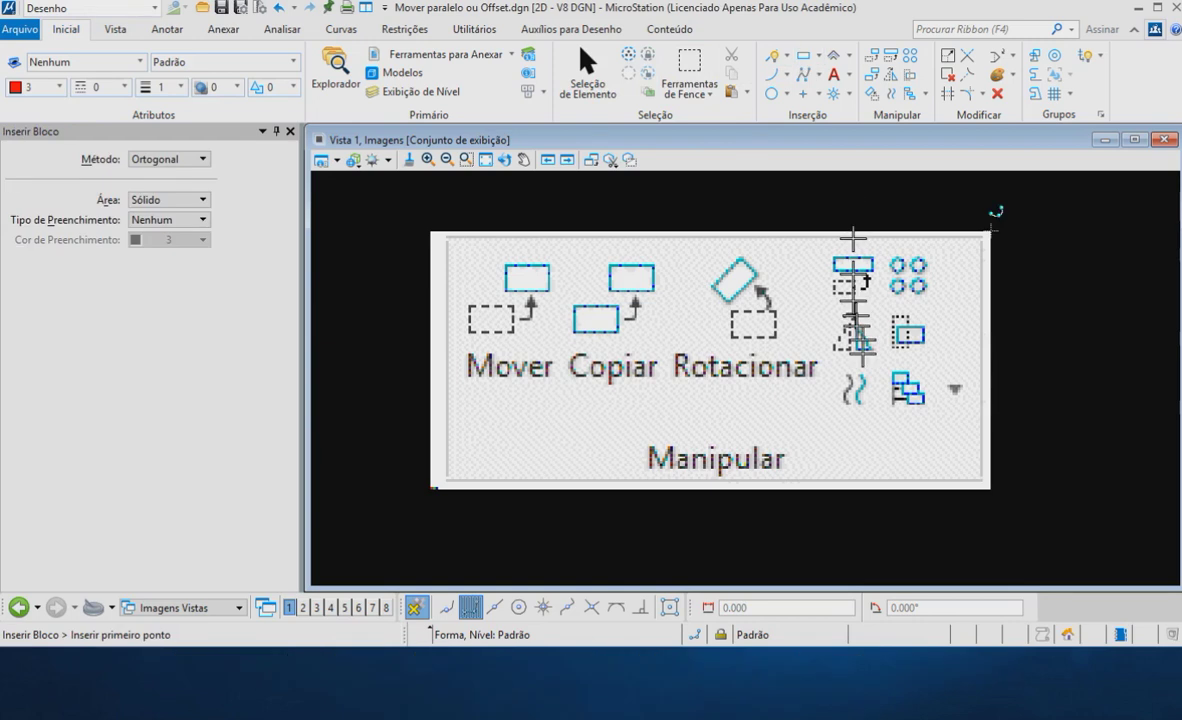
pyautogui.click(831, 420)
pyautogui.click(873, 363)
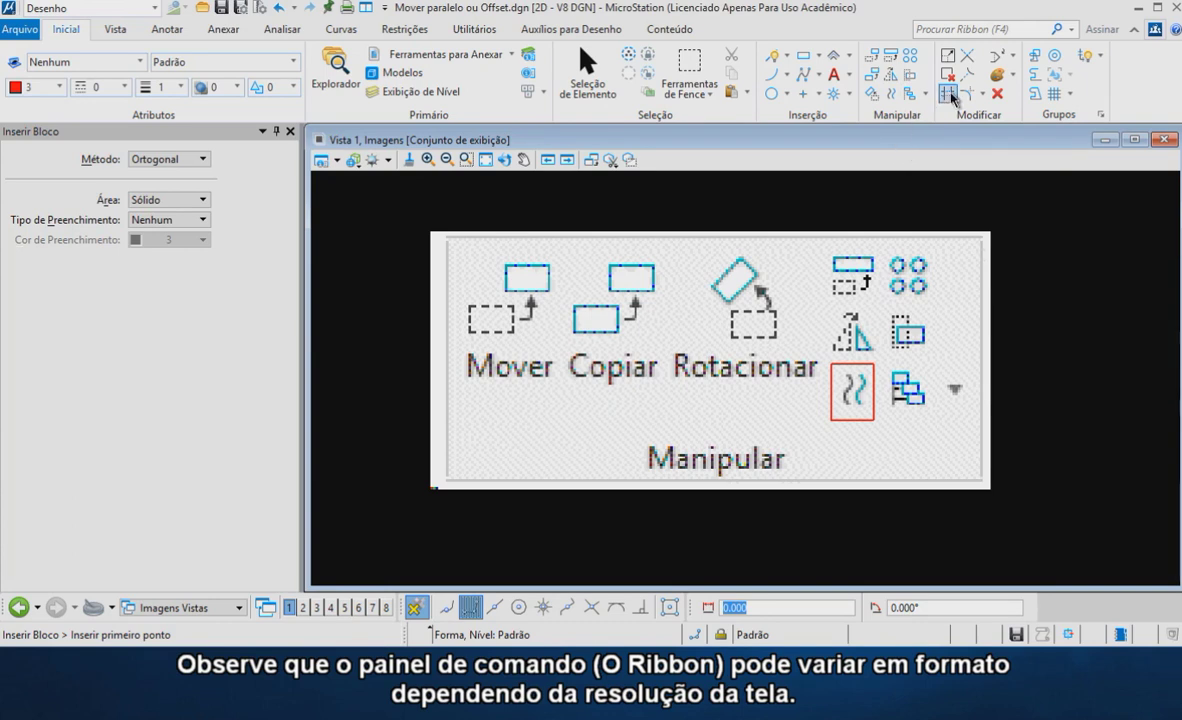
# Start Mover/Copiar Paralelo, try the Segmento and Parte de Elemento methods, then return to Elemento.
pyautogui.click(893, 93)
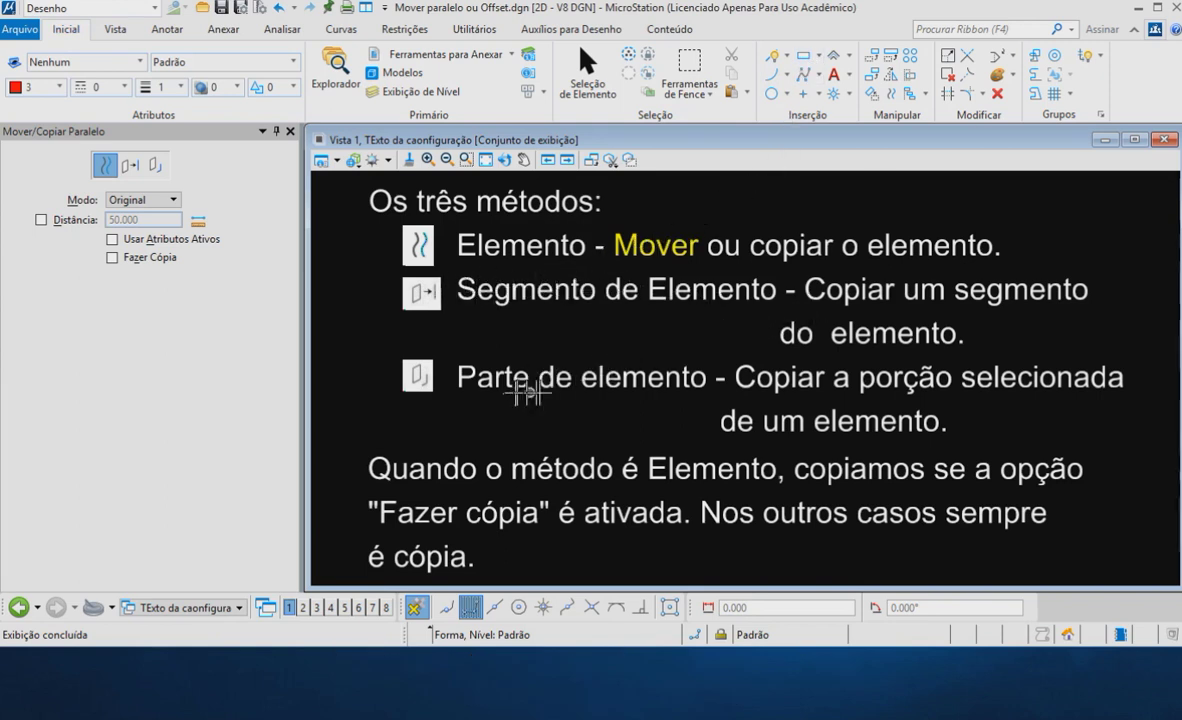
pyautogui.click(130, 165)
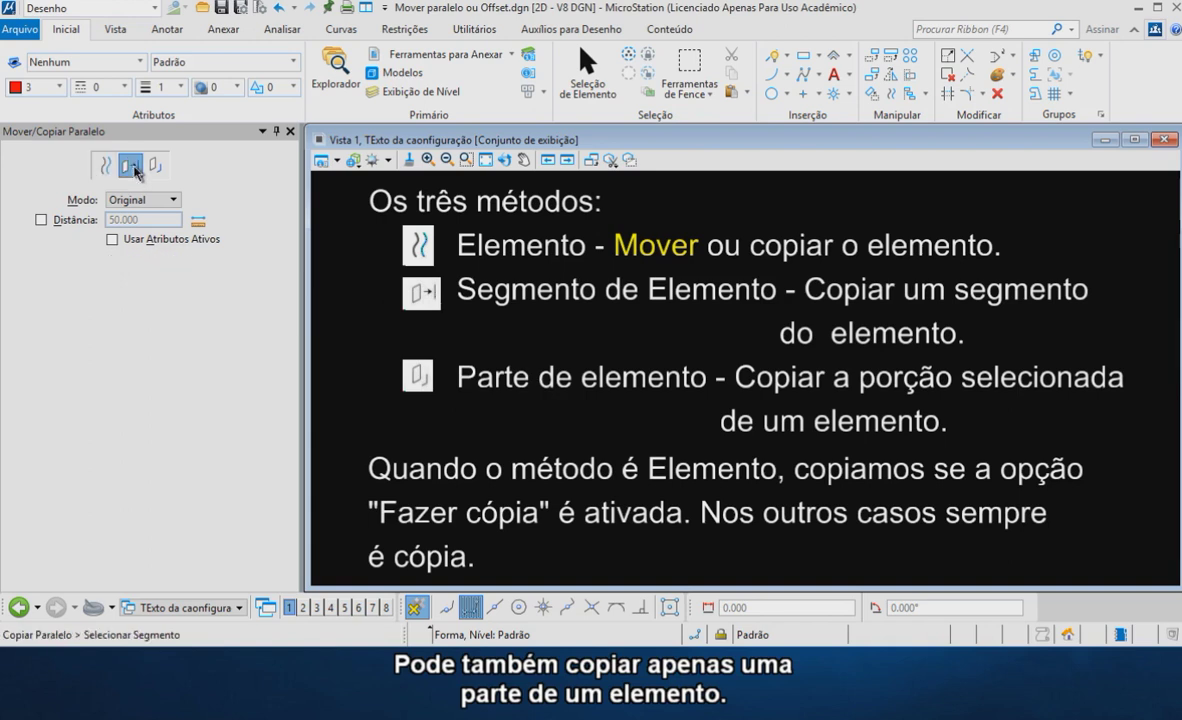
pyautogui.click(156, 165)
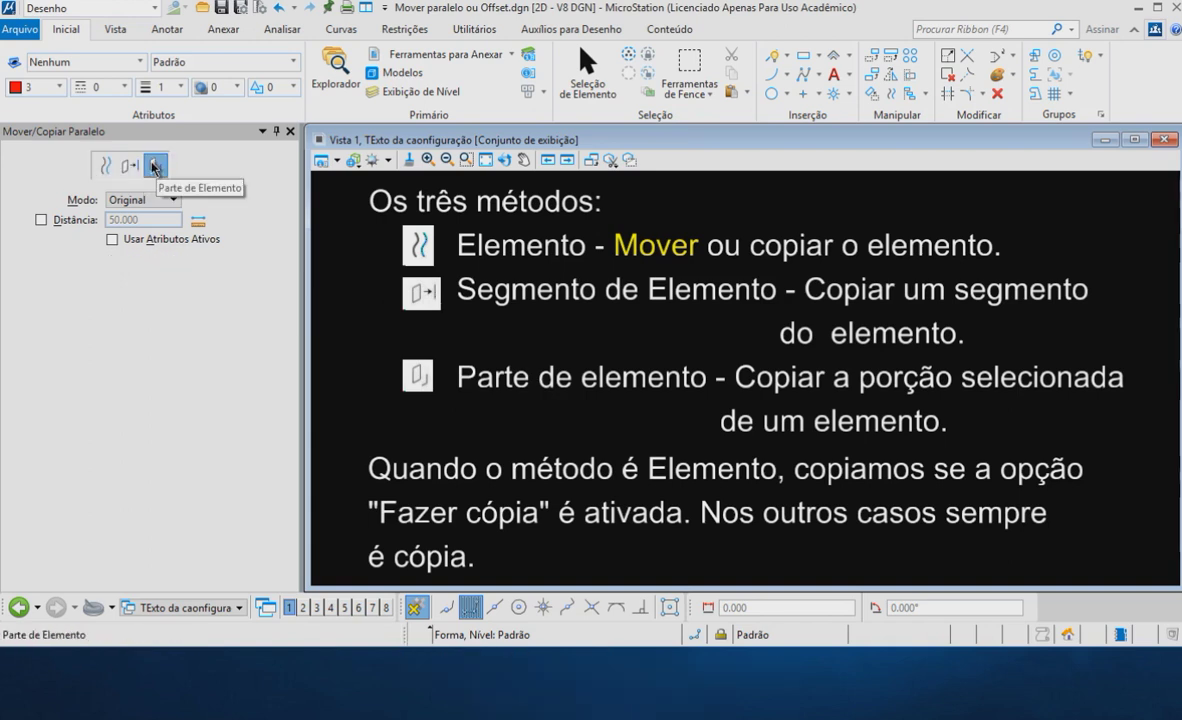
pyautogui.click(130, 166)
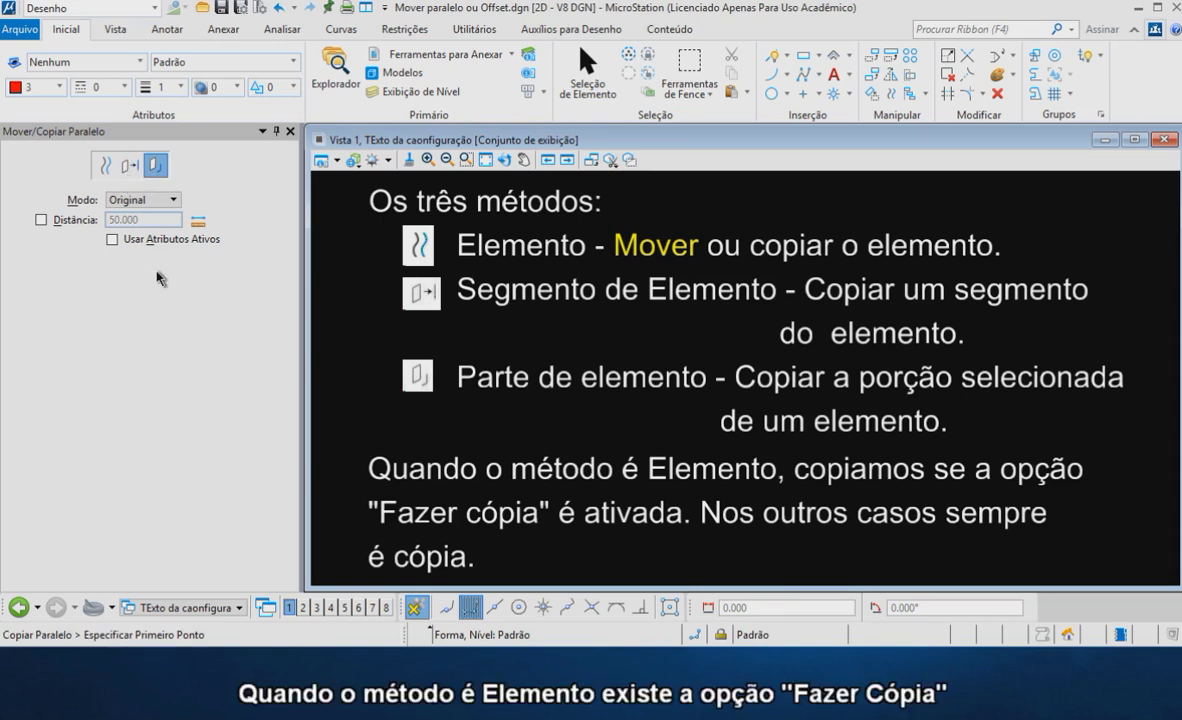
pyautogui.click(103, 165)
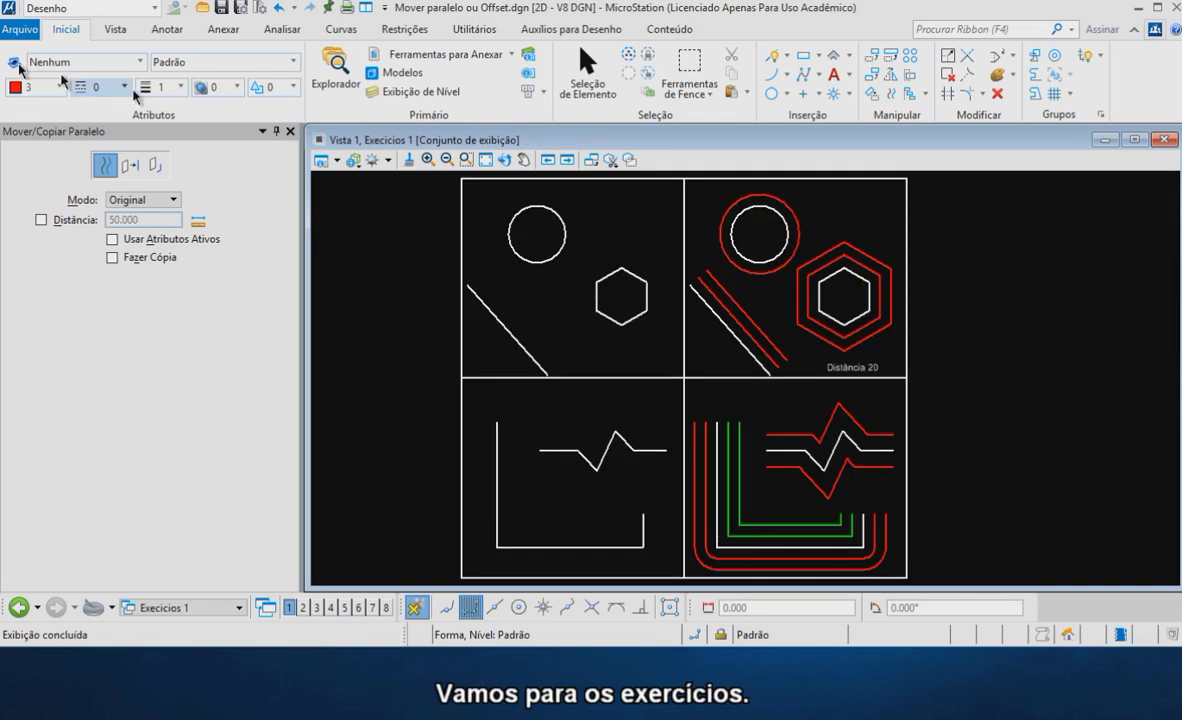
# Window-zoom onto the top two panels holding the circle, diagonal line and hexagon.
pyautogui.click(465, 160)
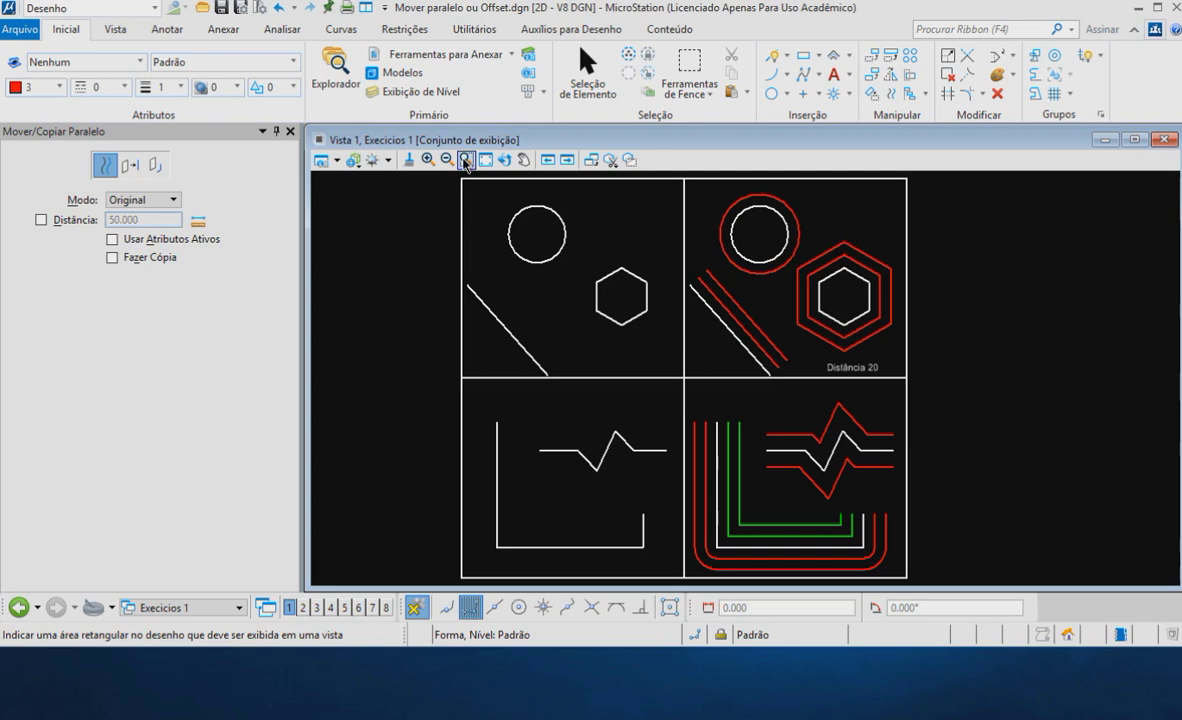
pyautogui.click(461, 278)
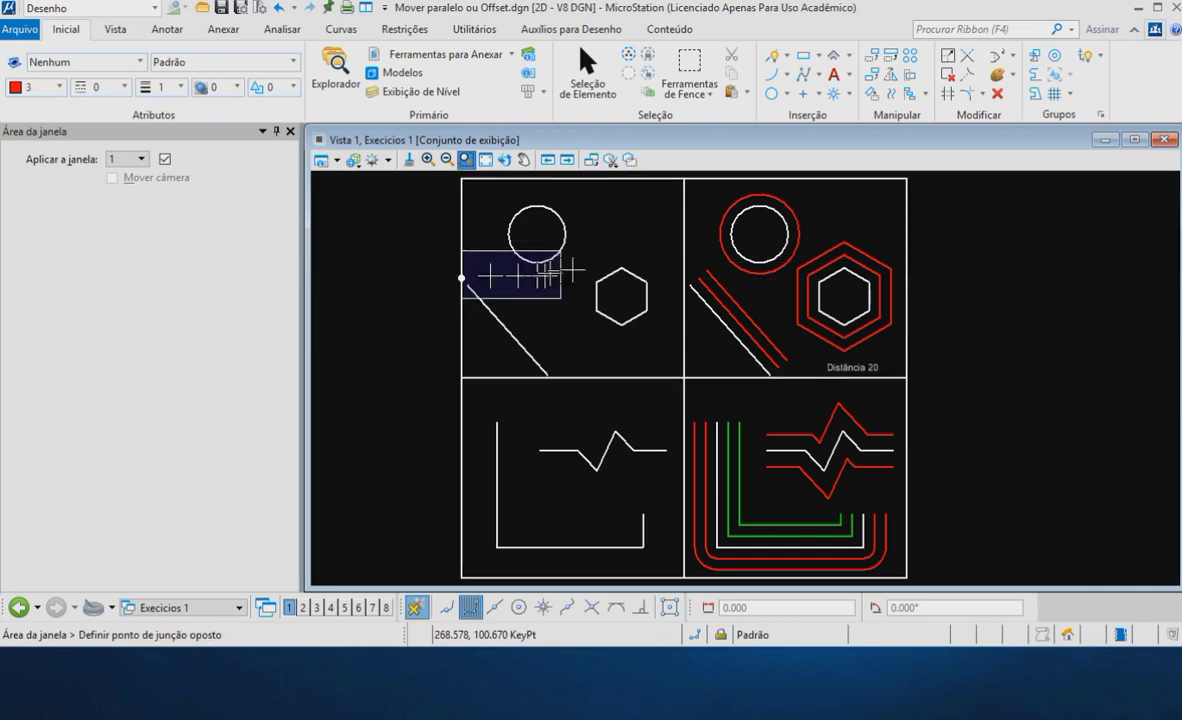
pyautogui.click(908, 272)
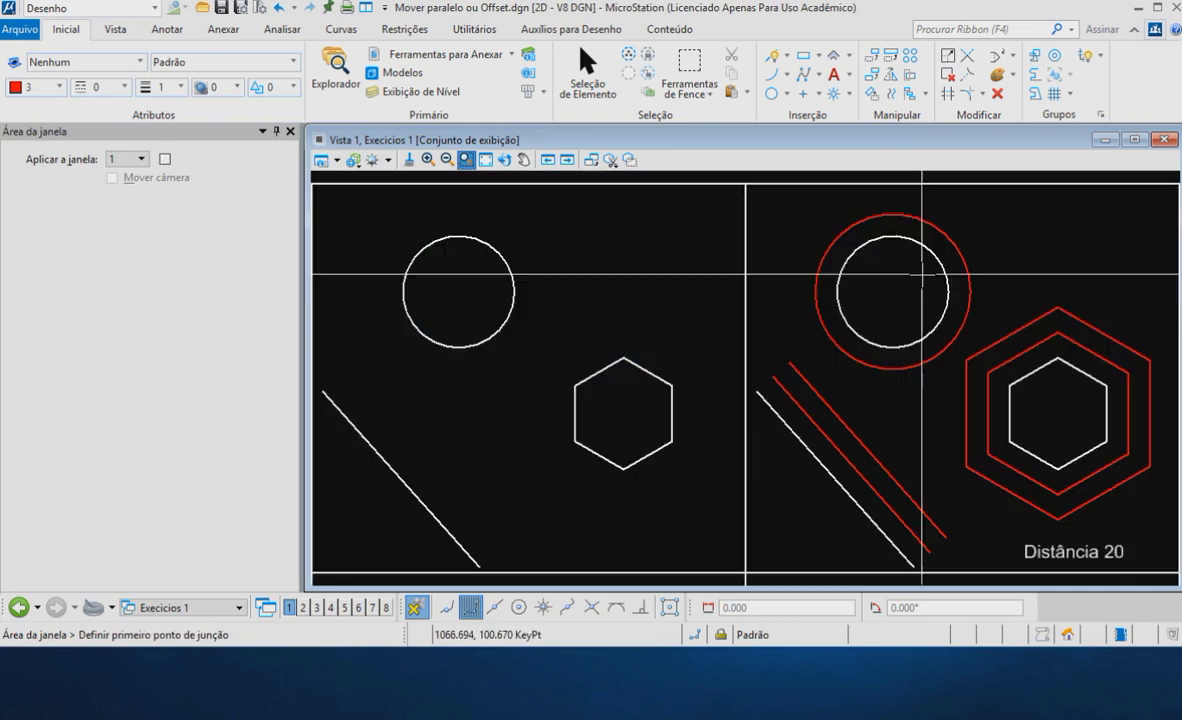
pyautogui.rightClick(880, 270)
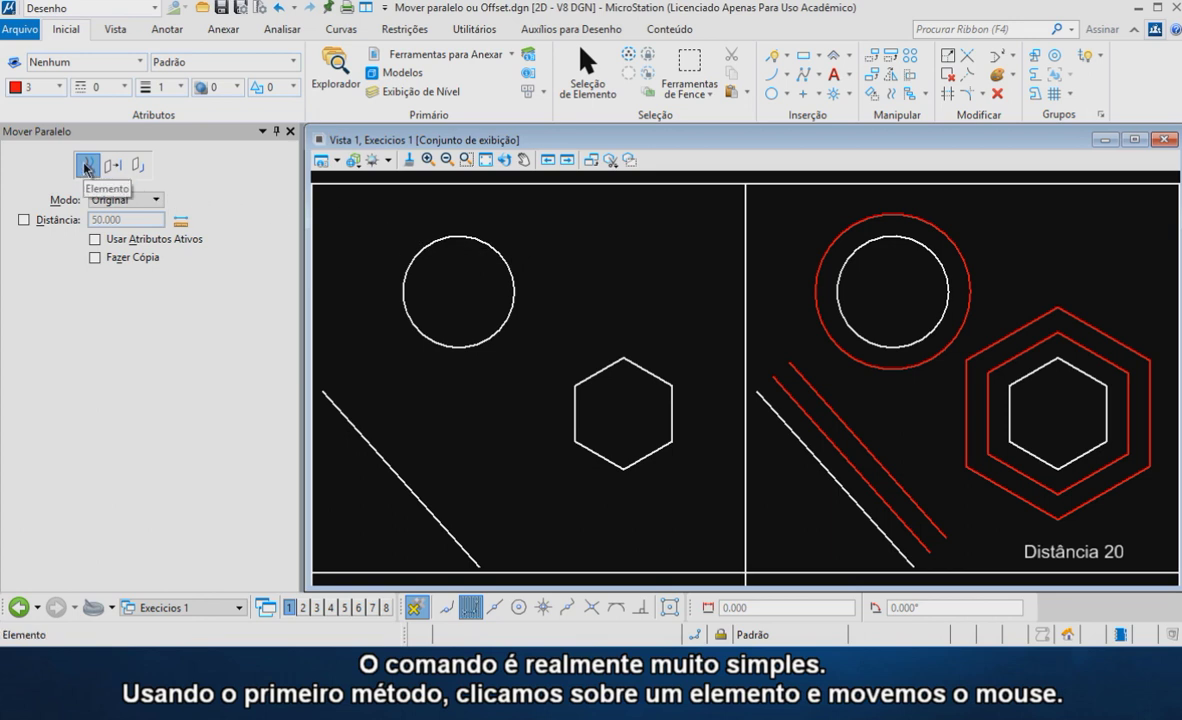
# Using the Elemento method, shift the diagonal line parallel to itself, up and to the right.
pyautogui.click(86, 173)
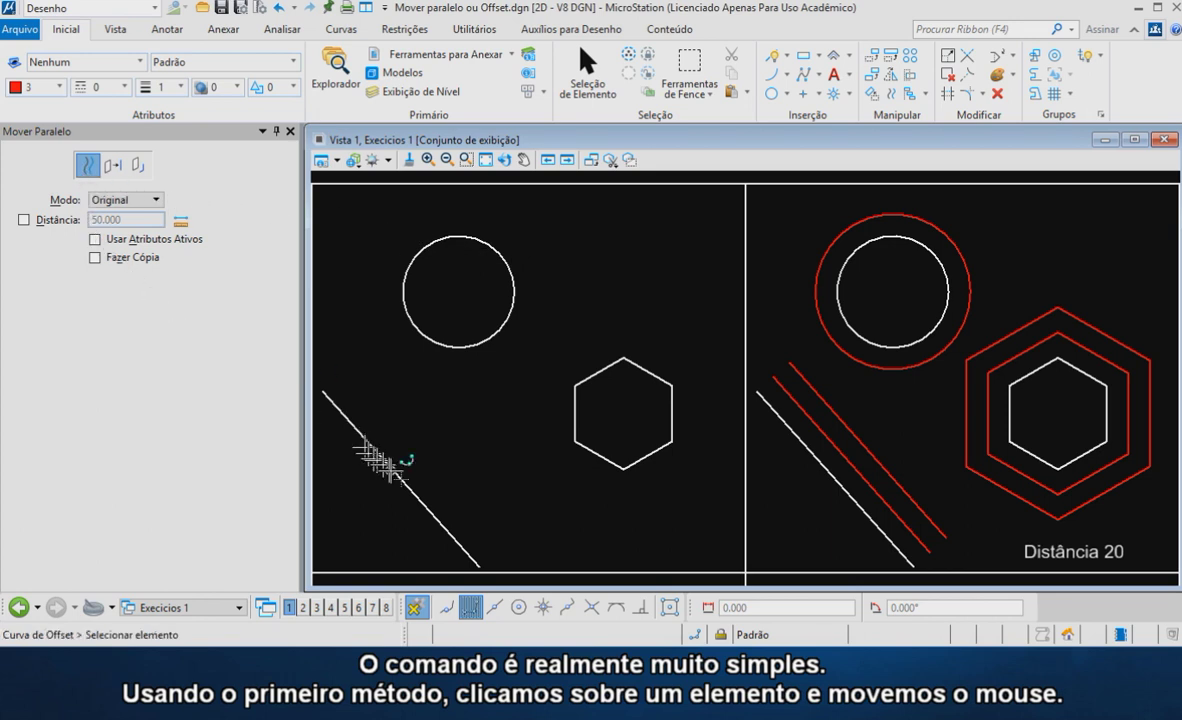
pyautogui.click(399, 476)
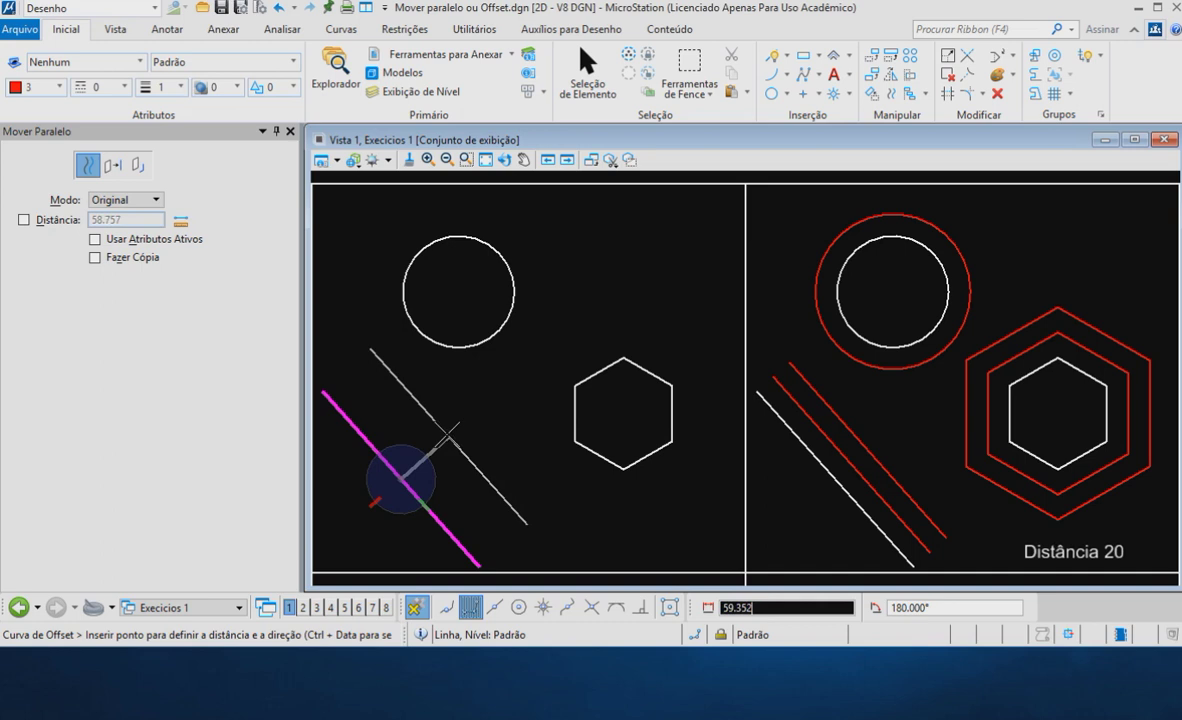
pyautogui.rightClick(446, 434)
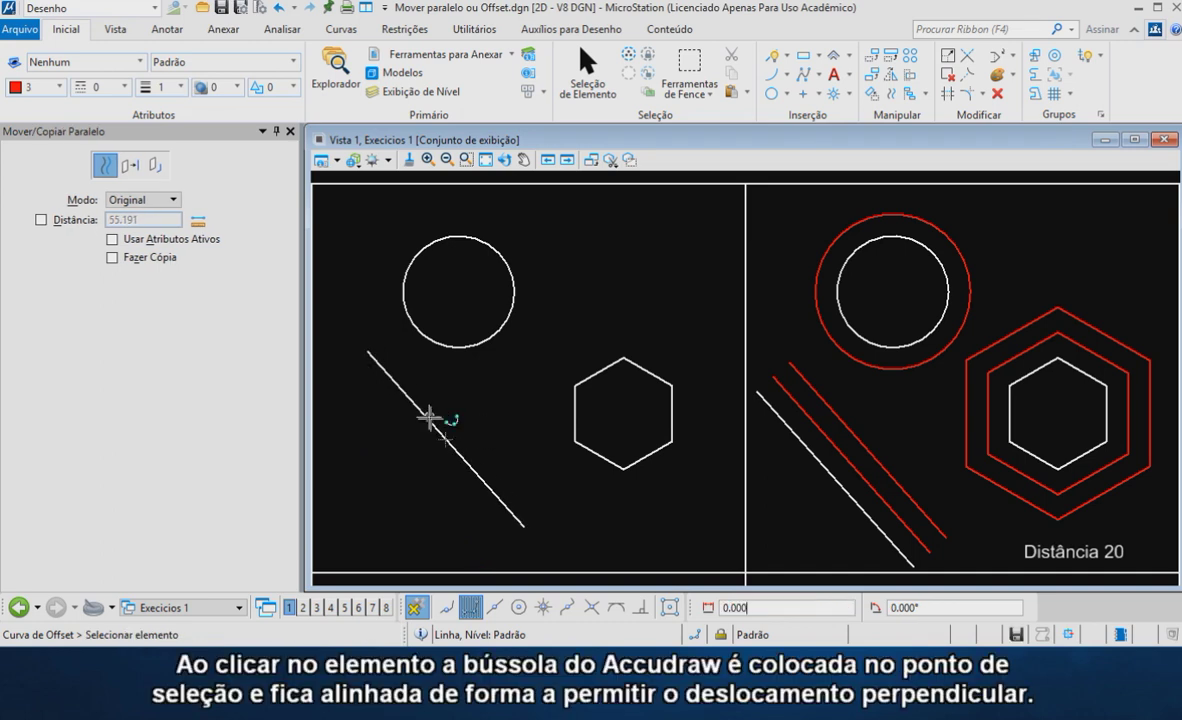
pyautogui.click(424, 409)
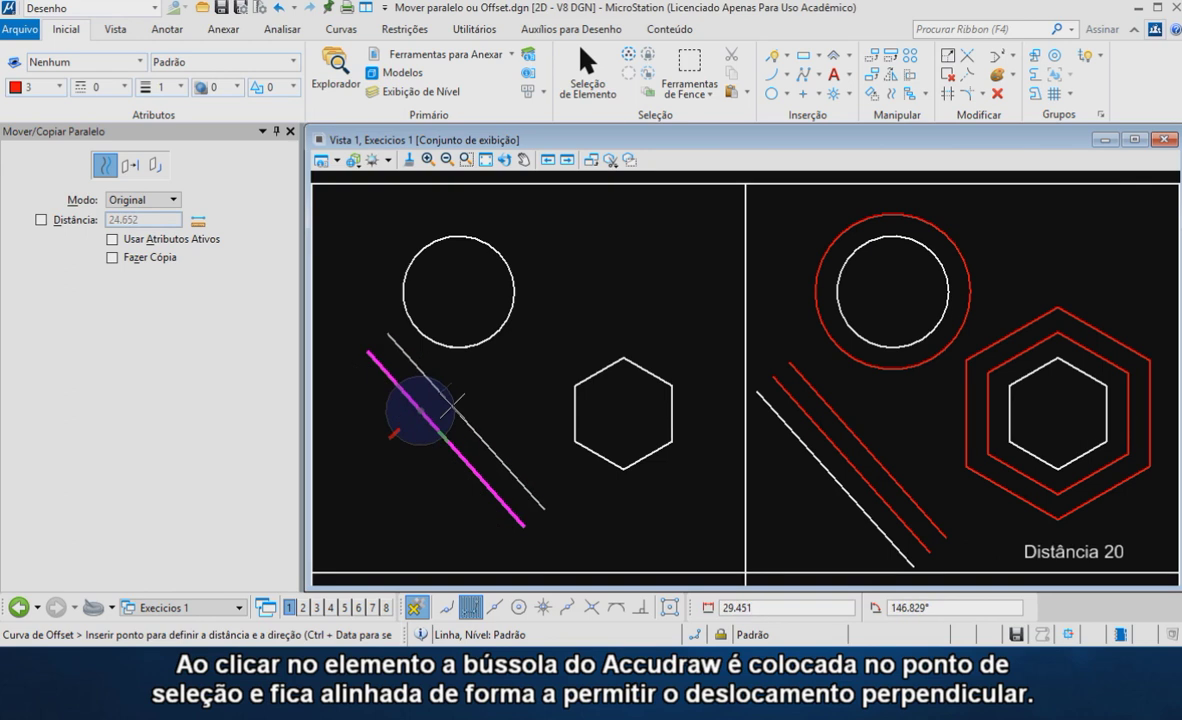
pyautogui.rightClick(455, 402)
# Pick the circle and the hexagon for offsetting, resetting each so they stay unchanged.
pyautogui.click(497, 332)
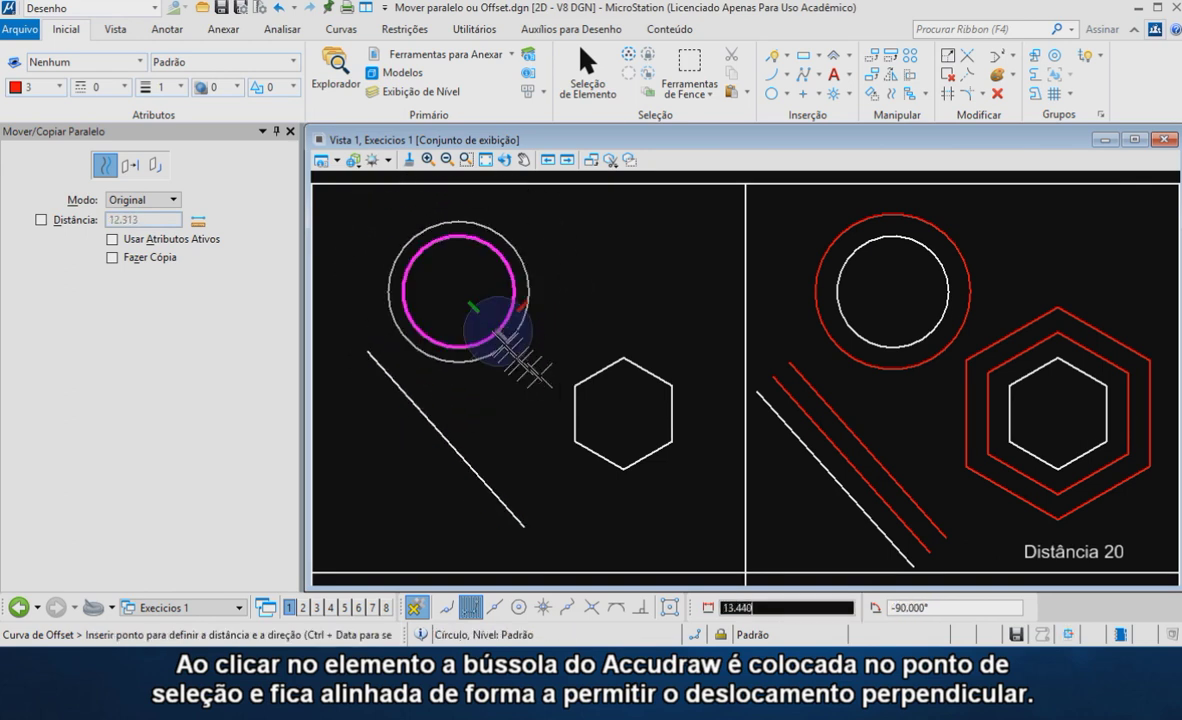
pyautogui.rightClick(535, 363)
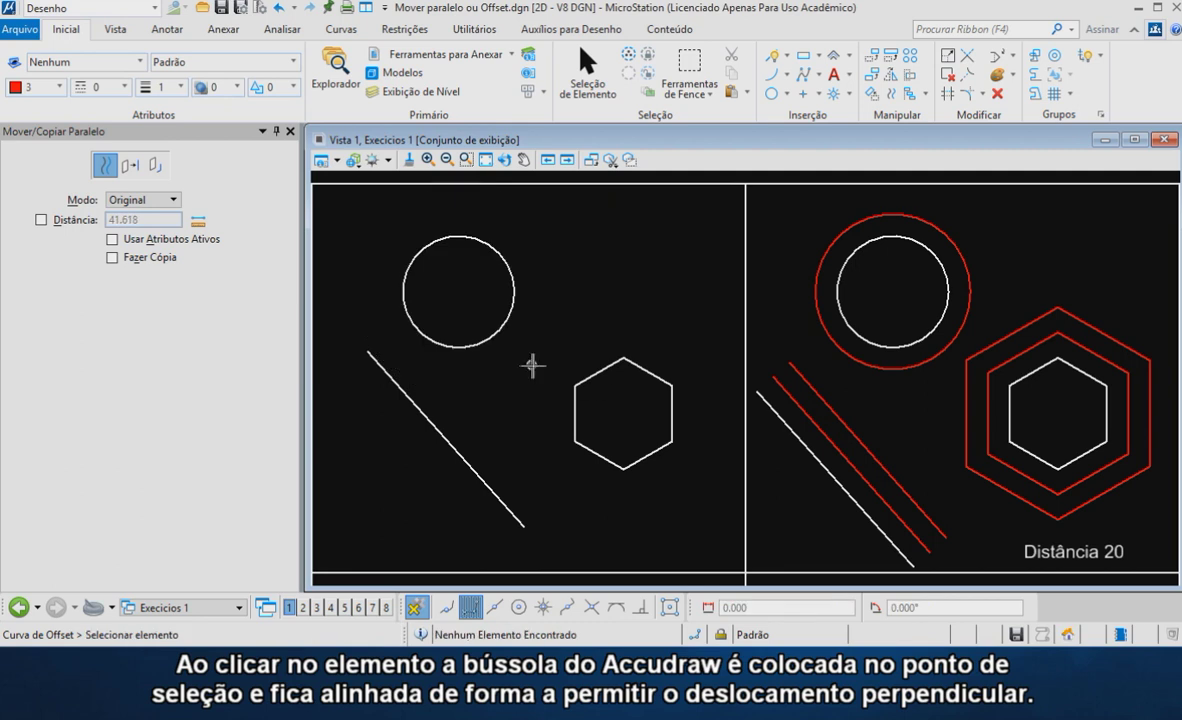
pyautogui.click(591, 375)
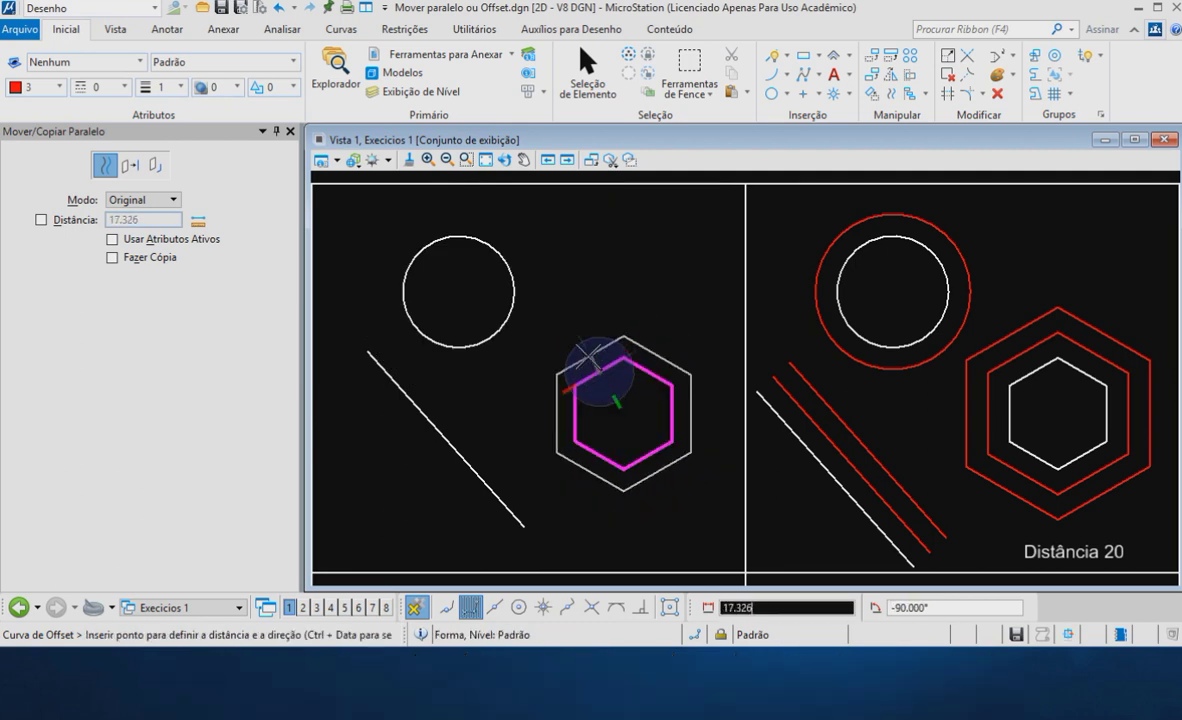
pyautogui.rightClick(584, 366)
pyautogui.click(575, 412)
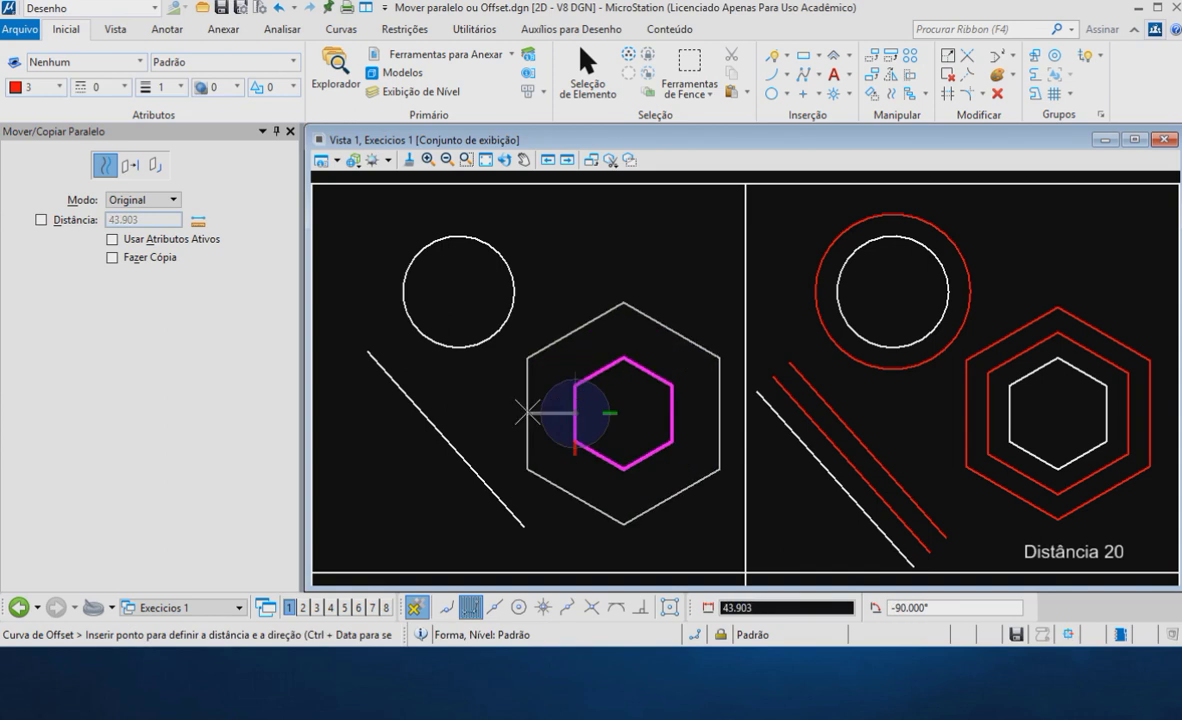
pyautogui.rightClick(527, 411)
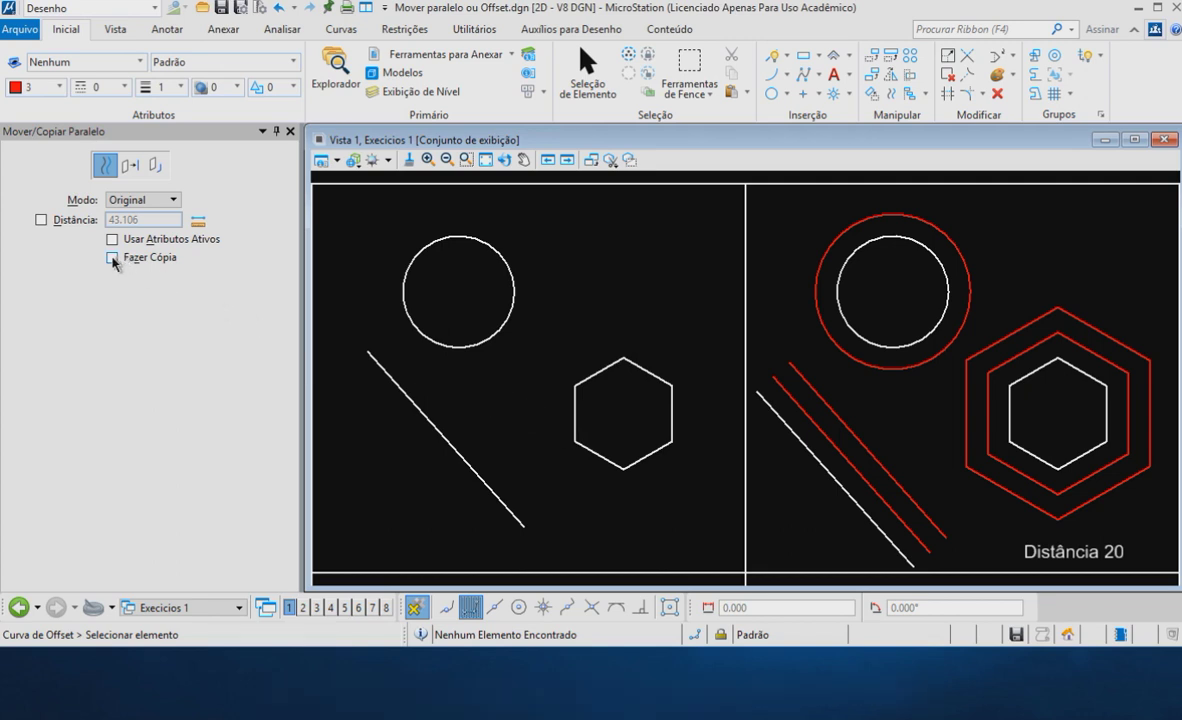
# Enable Fazer Cópia and place five trial concentric copies around the circle.
pyautogui.click(112, 258)
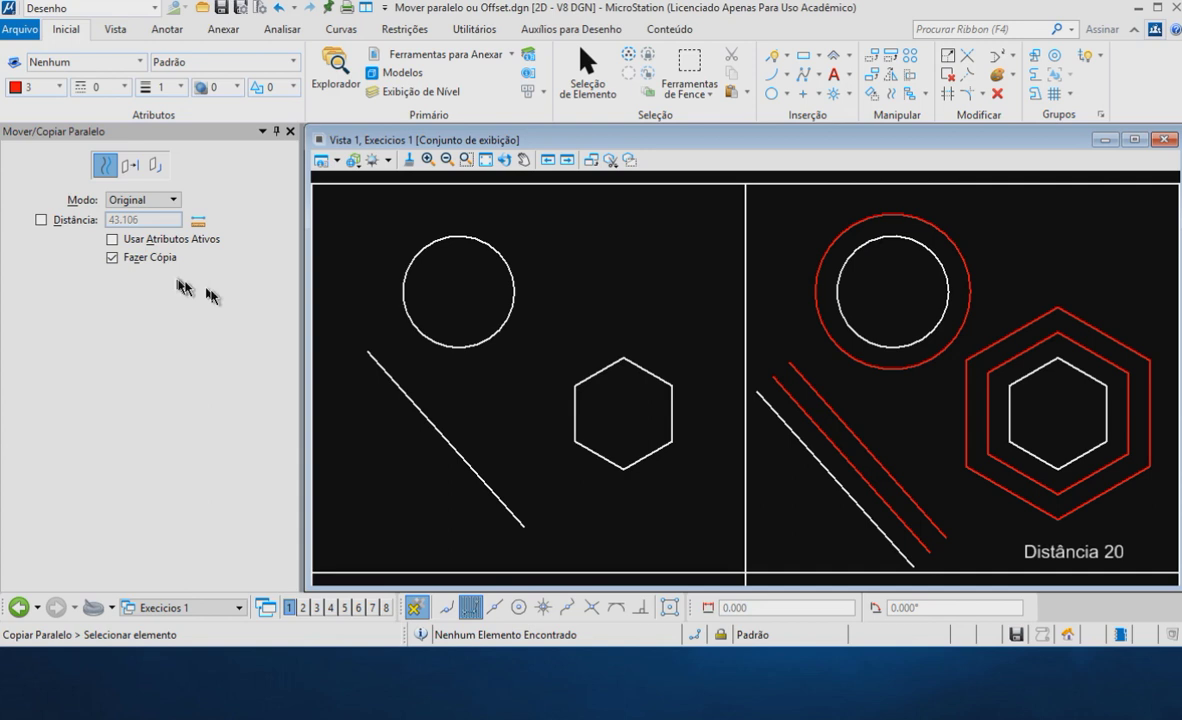
pyautogui.click(501, 326)
pyautogui.click(530, 366)
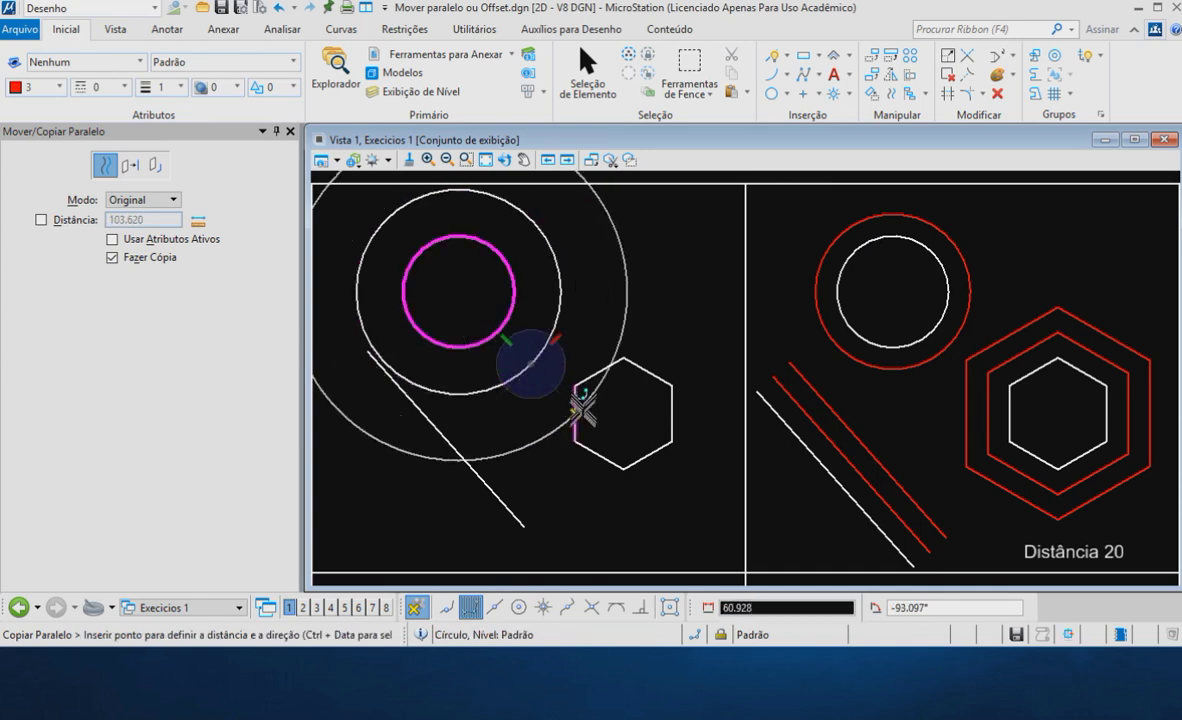
pyautogui.click(527, 392)
pyautogui.click(538, 412)
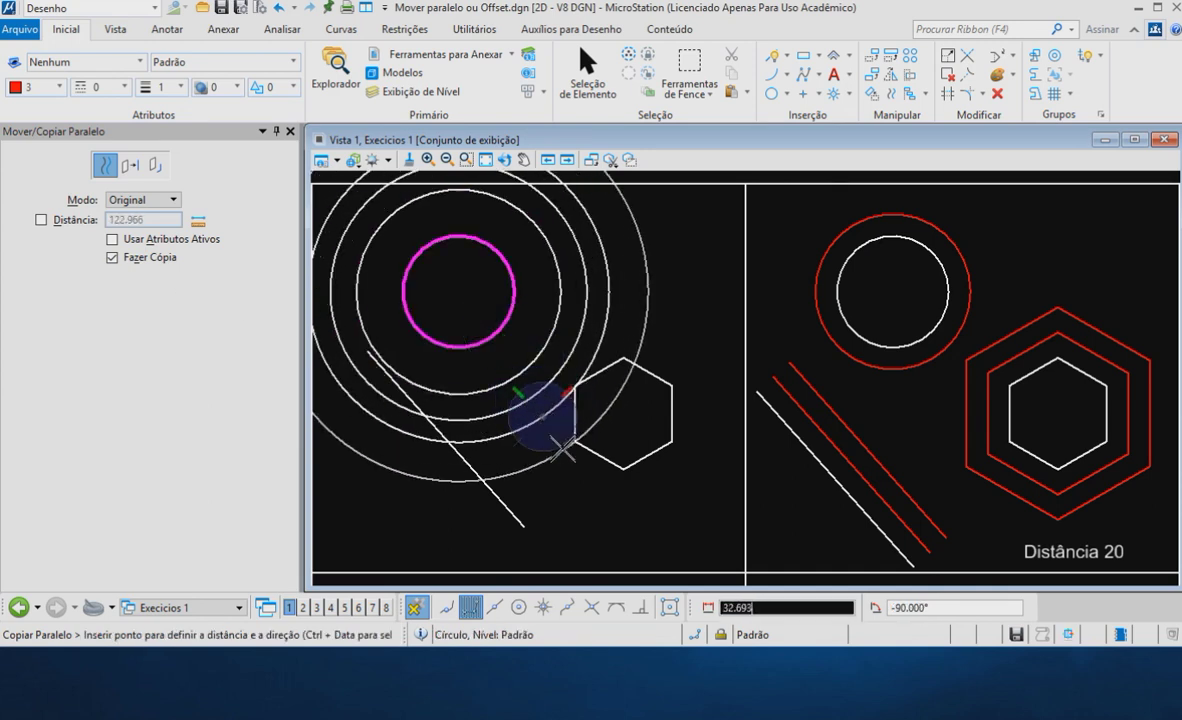
pyautogui.click(557, 440)
pyautogui.click(577, 490)
pyautogui.rightClick(607, 478)
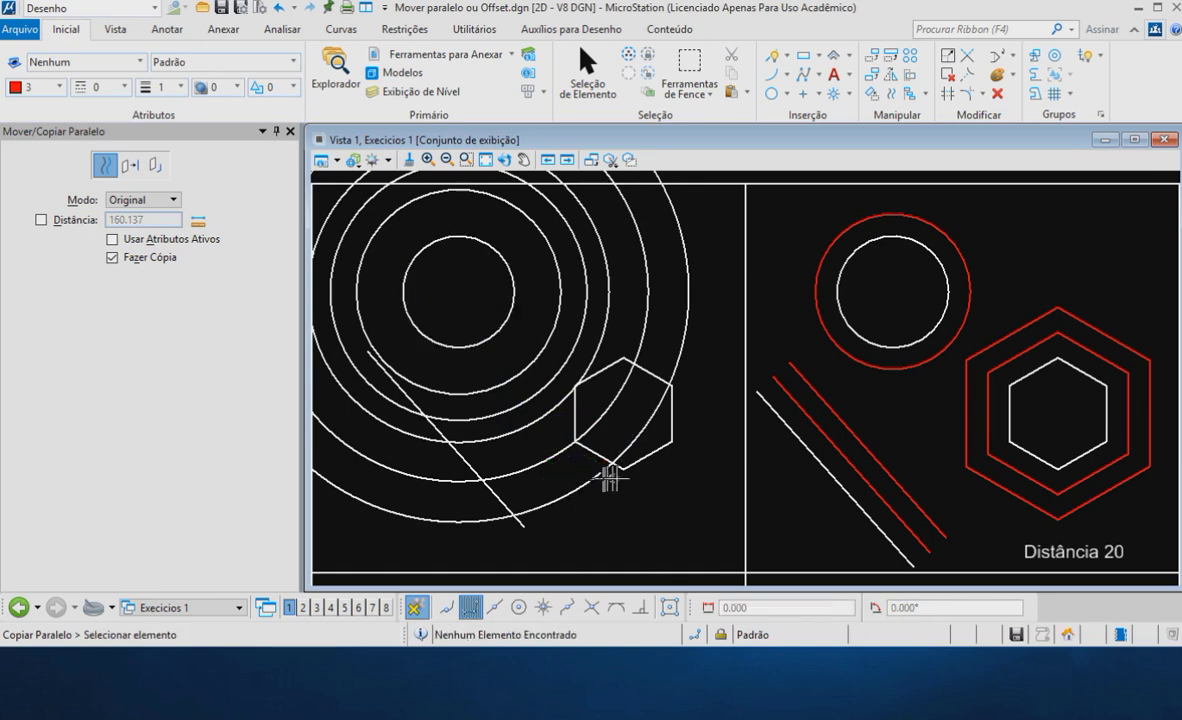
# Place an enlarged trial copy of the hexagon, then undo the trial copies with Ctrl+Z.
pyautogui.click(628, 461)
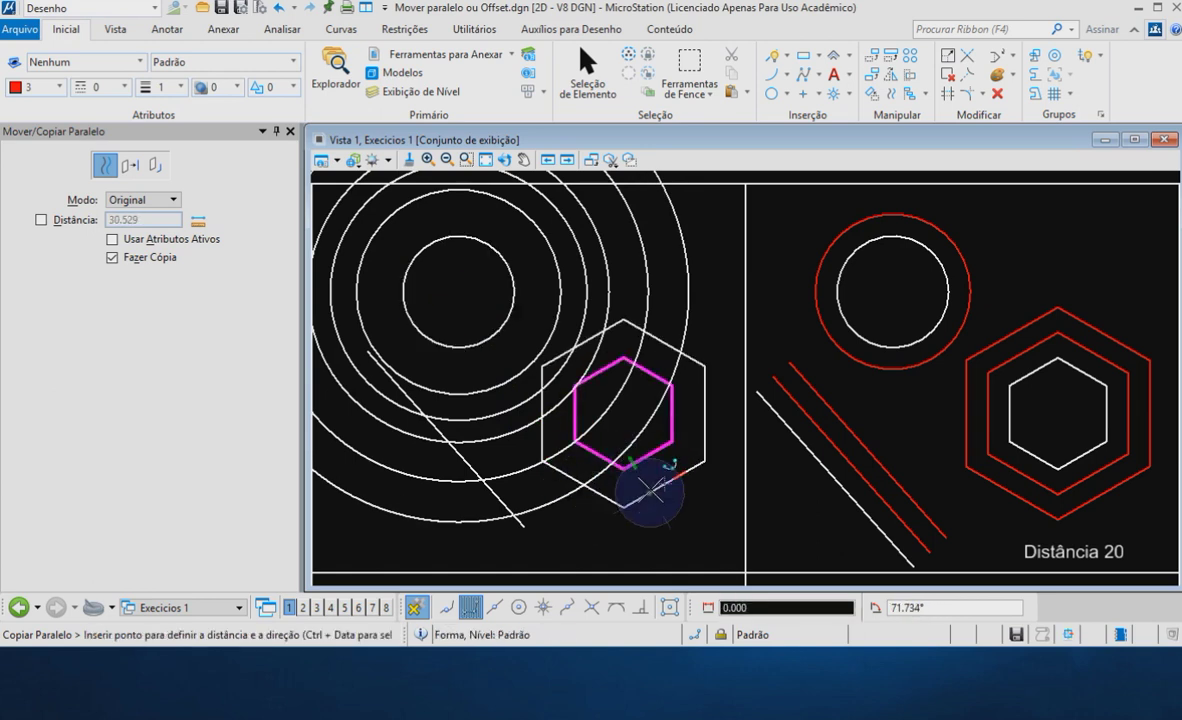
pyautogui.click(650, 487)
pyautogui.rightClick(648, 483)
pyautogui.hotkey('ctrl', 'z')
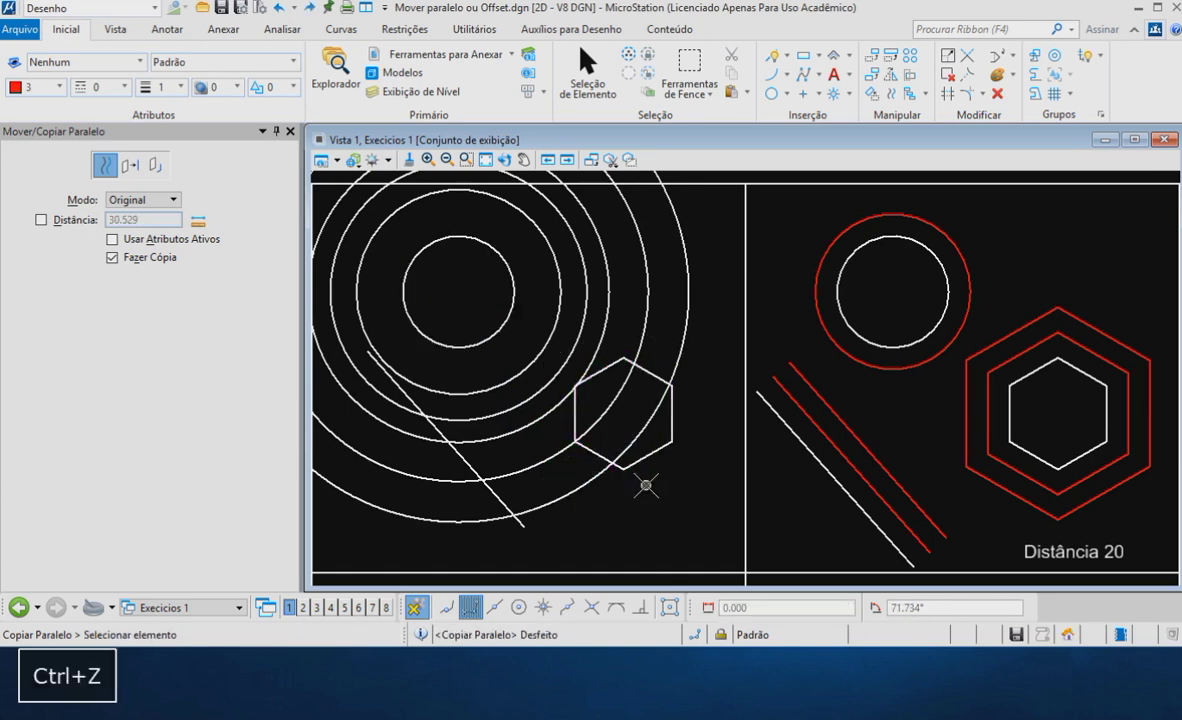
pyautogui.hotkey('ctrl', 'z')
pyautogui.hotkey('ctrl', 'z')
pyautogui.hotkey('ctrl', 'z')
pyautogui.hotkey('ctrl', 'z')
pyautogui.hotkey('ctrl', 'z')
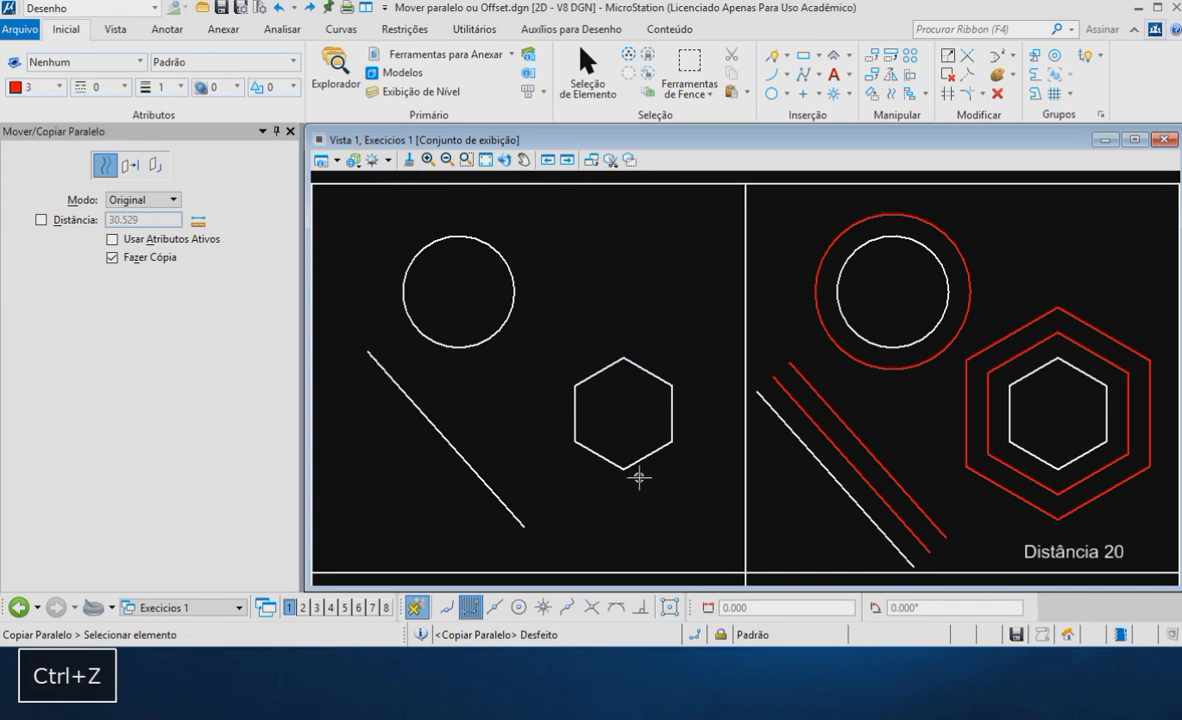
pyautogui.hotkey('ctrl', 'z')
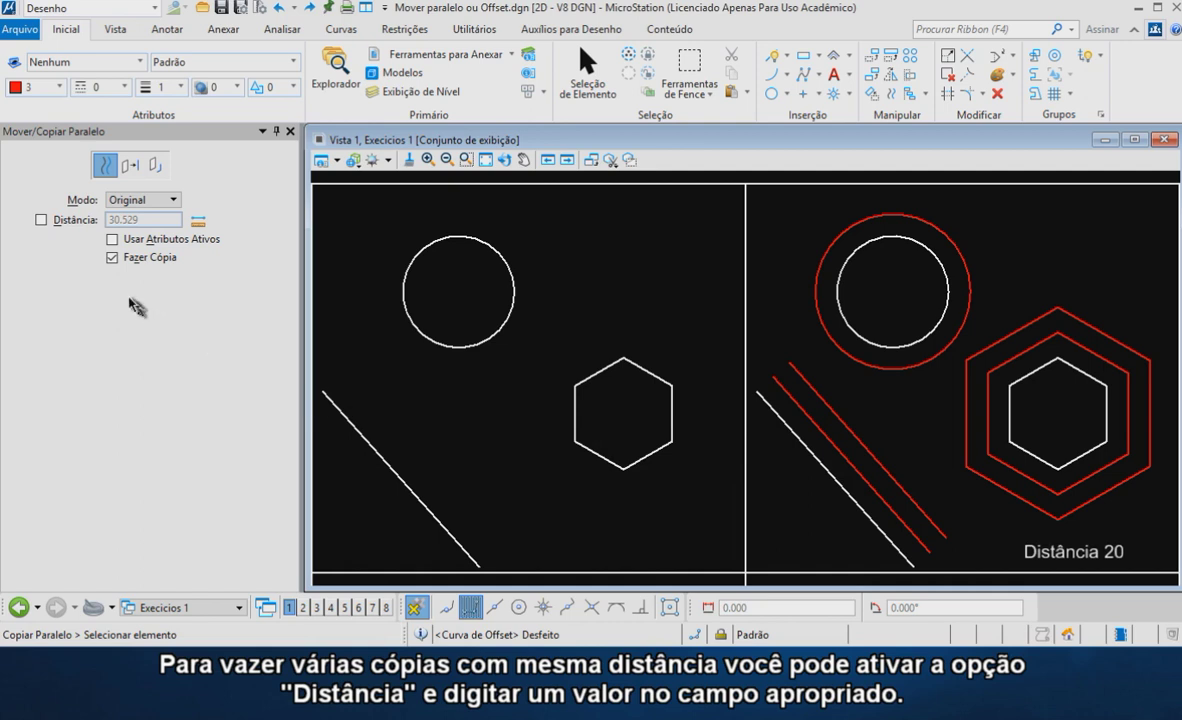
# Set a fixed Distância of 20 and add two parallel copies of the diagonal line.
pyautogui.click(41, 220)
pyautogui.doubleClick(140, 220)
pyautogui.write('20')
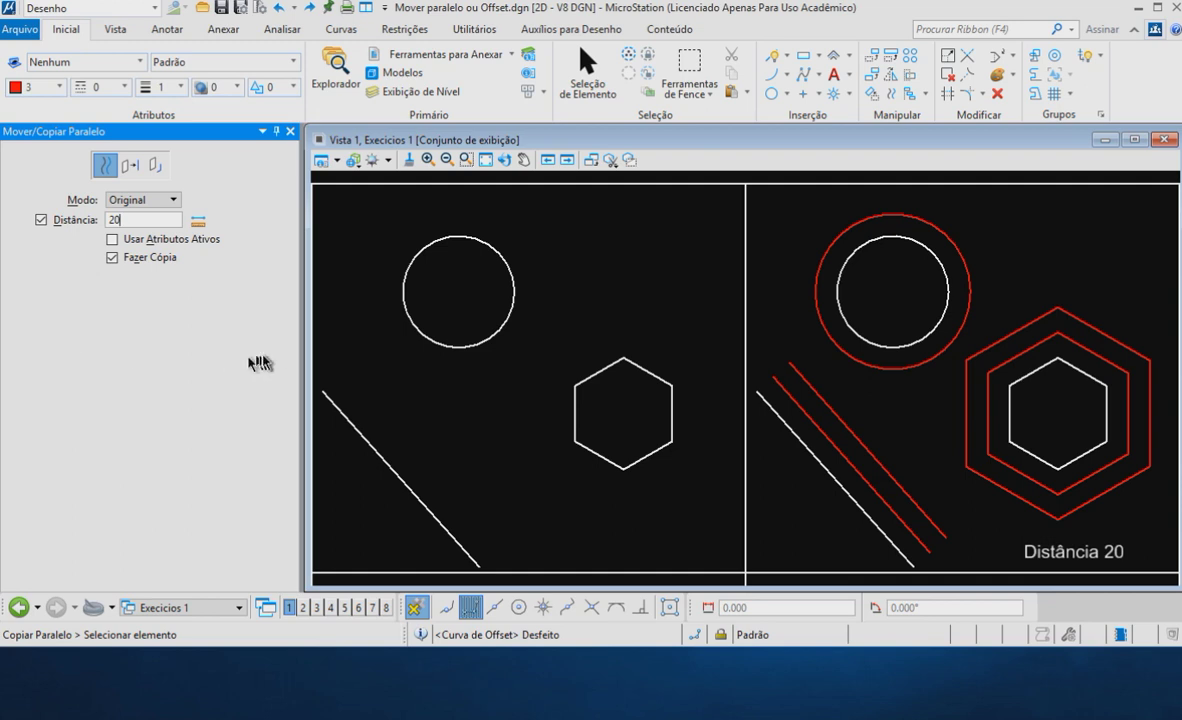
pyautogui.click(395, 472)
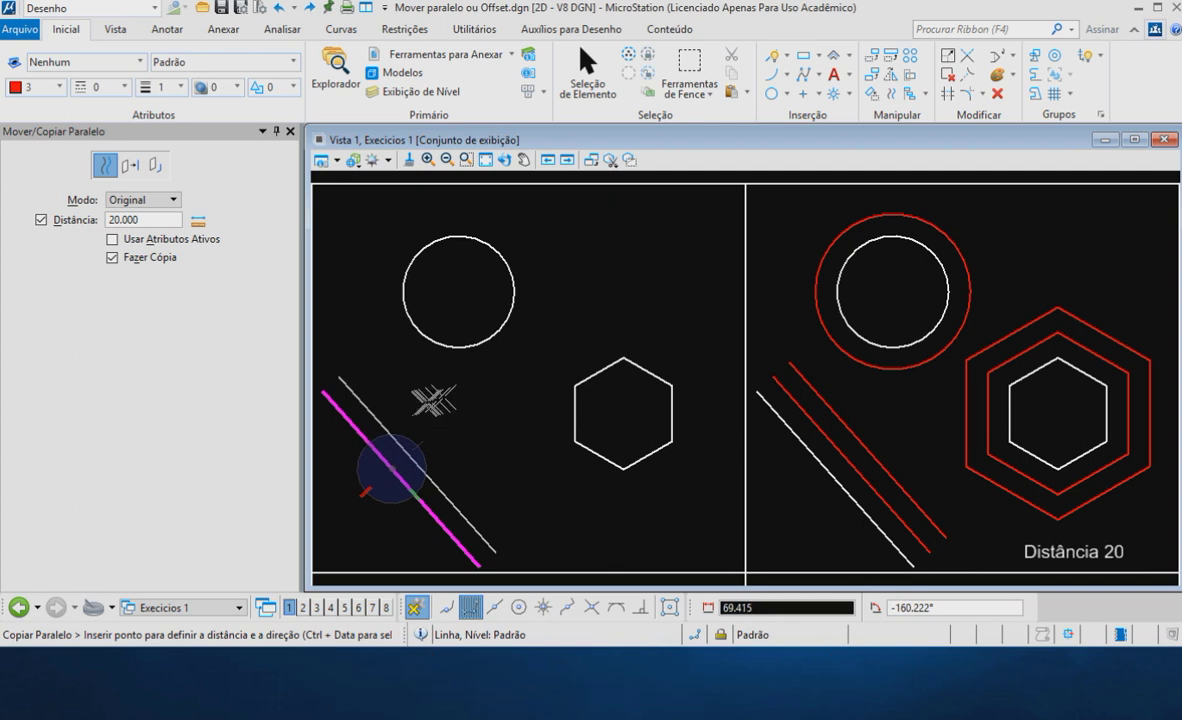
pyautogui.click(457, 395)
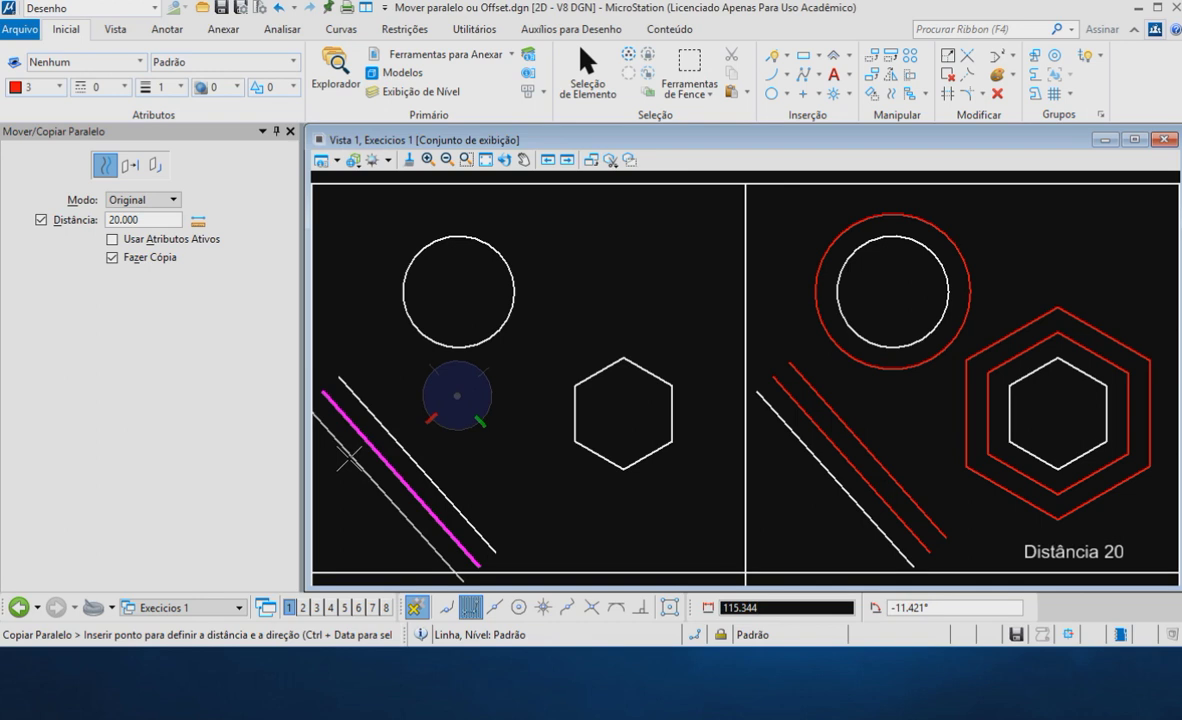
pyautogui.click(455, 396)
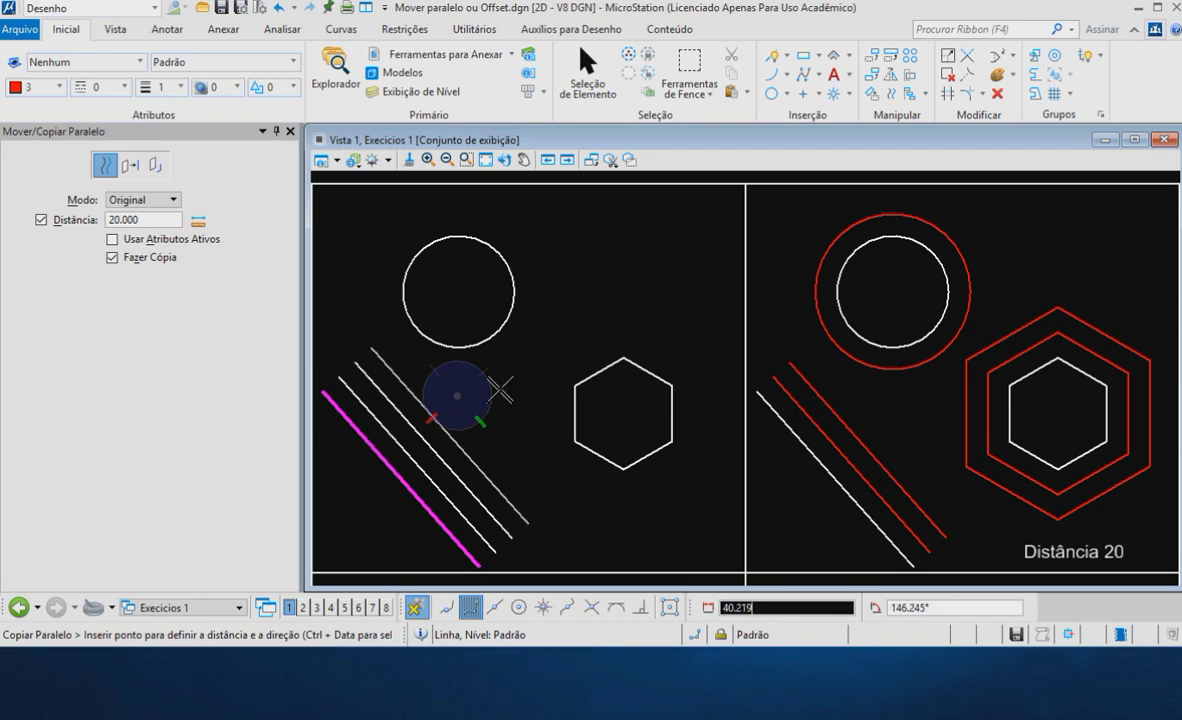
pyautogui.rightClick(501, 388)
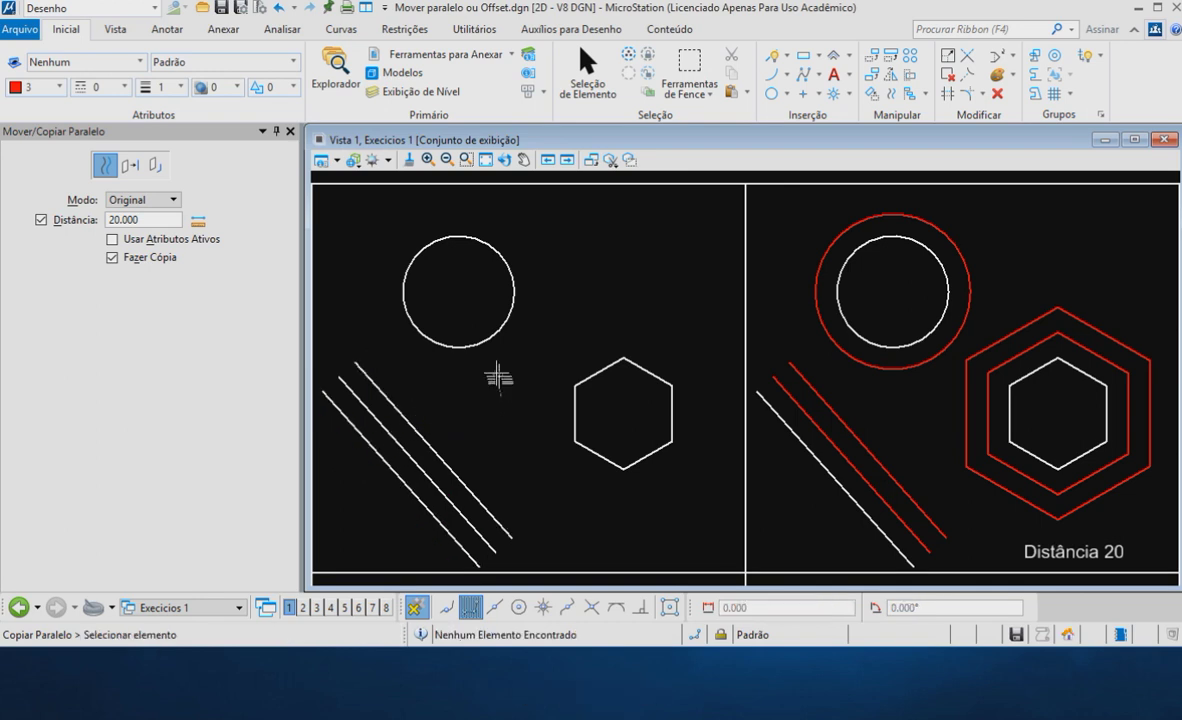
# Add one offset ring around the circle and two offset copies around the hexagon.
pyautogui.click(477, 343)
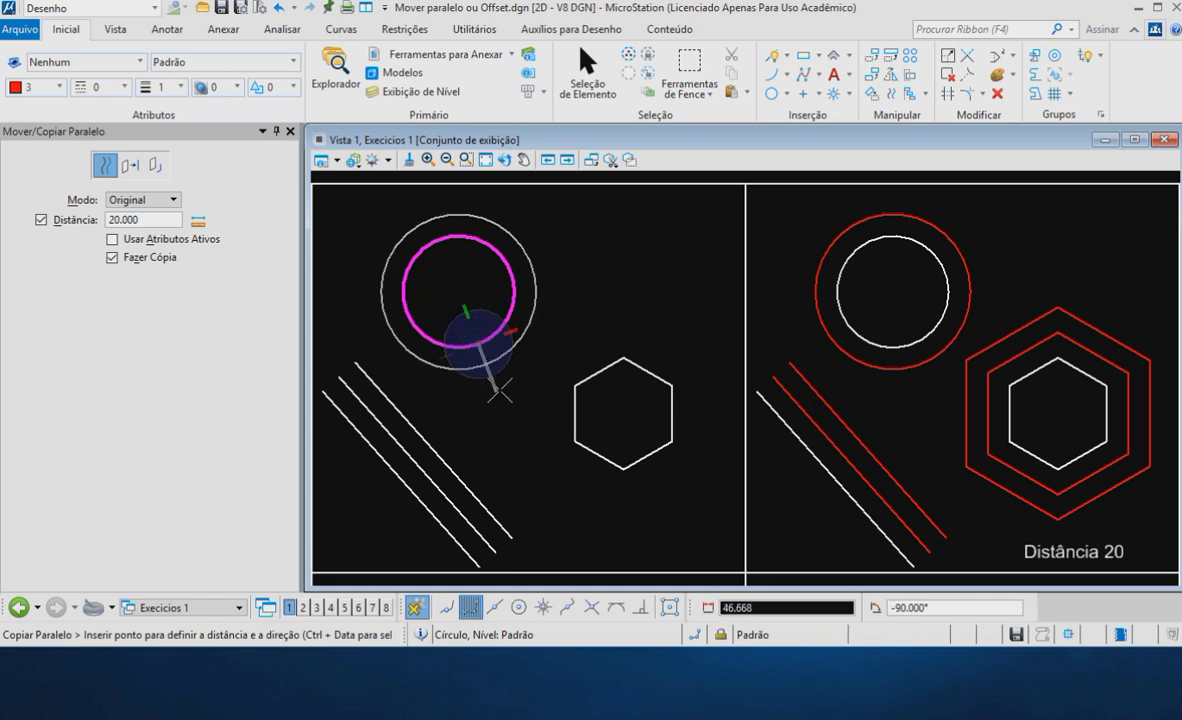
pyautogui.click(533, 413)
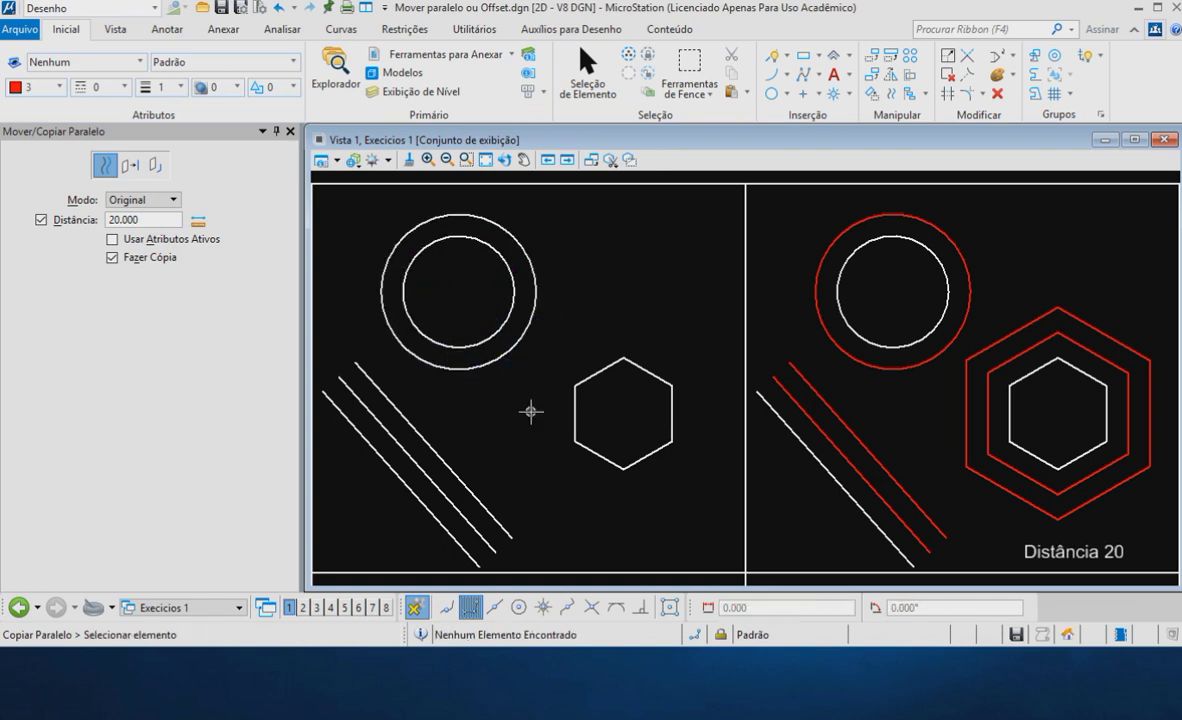
pyautogui.click(575, 411)
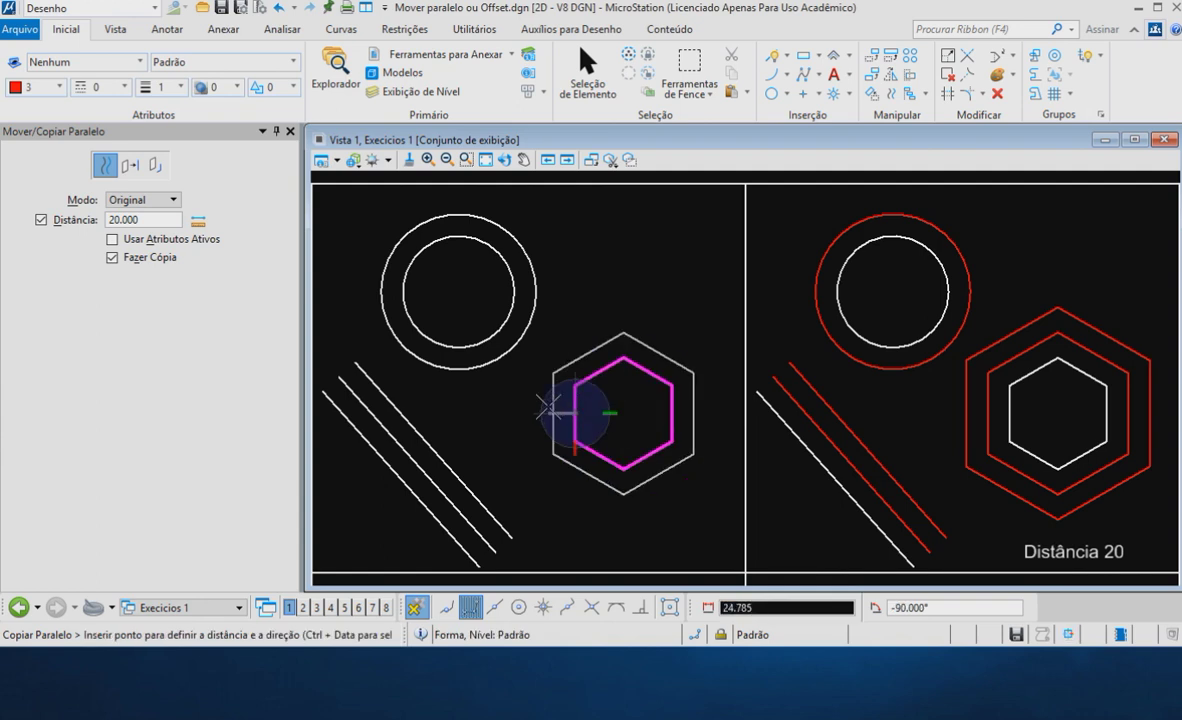
pyautogui.click(540, 412)
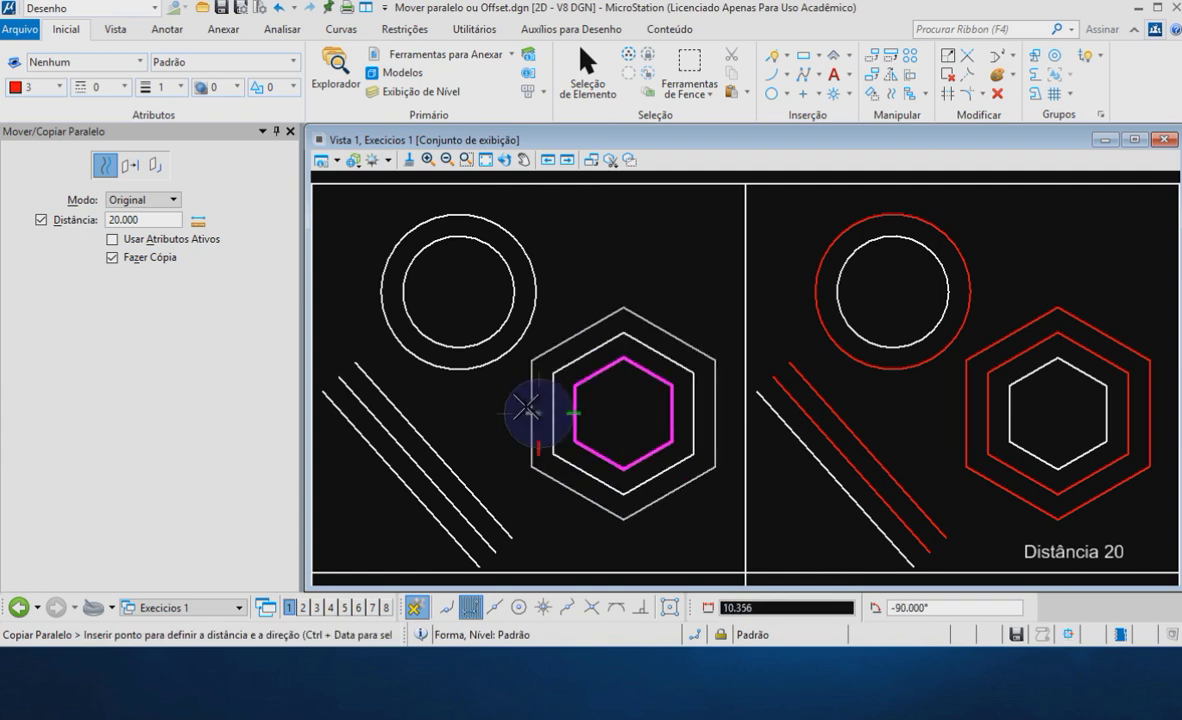
pyautogui.click(502, 411)
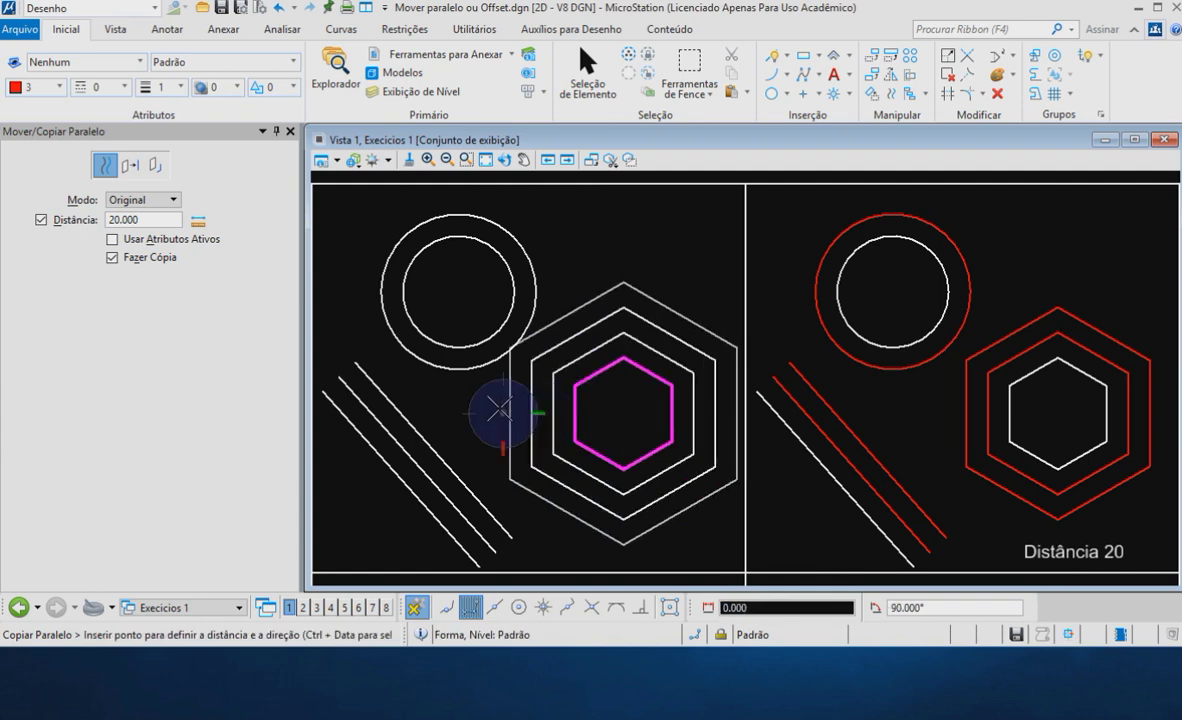
pyautogui.rightClick(500, 410)
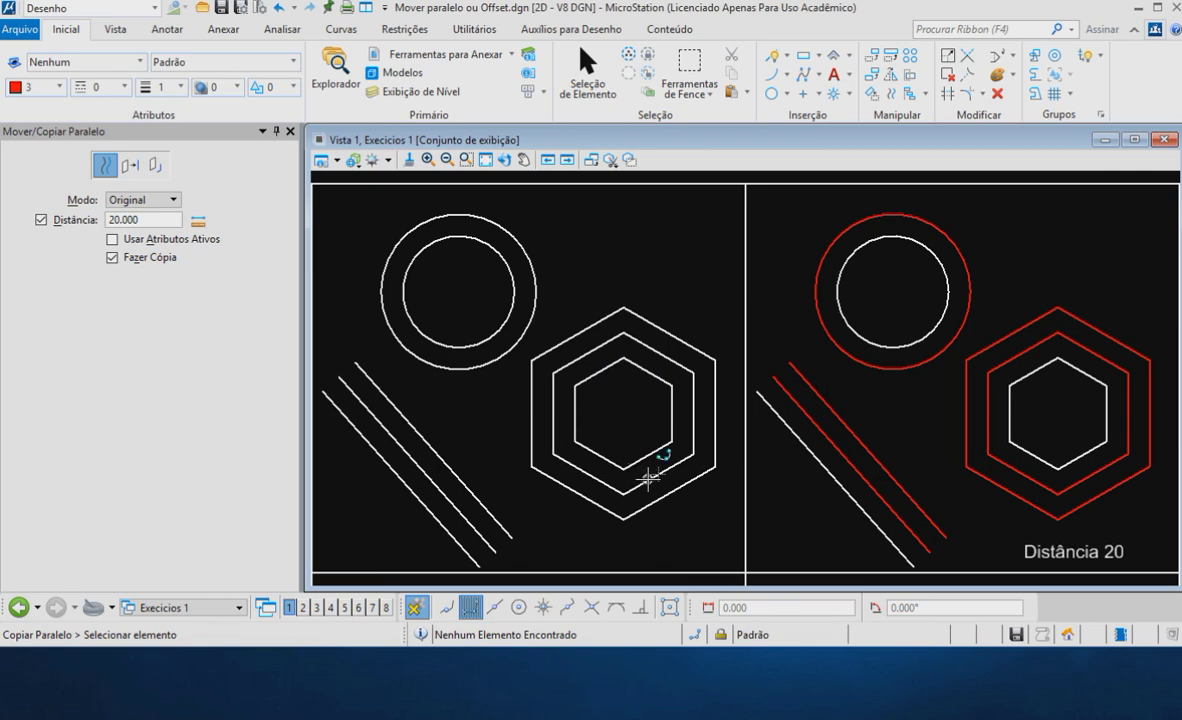
pyautogui.rightClick(506, 402)
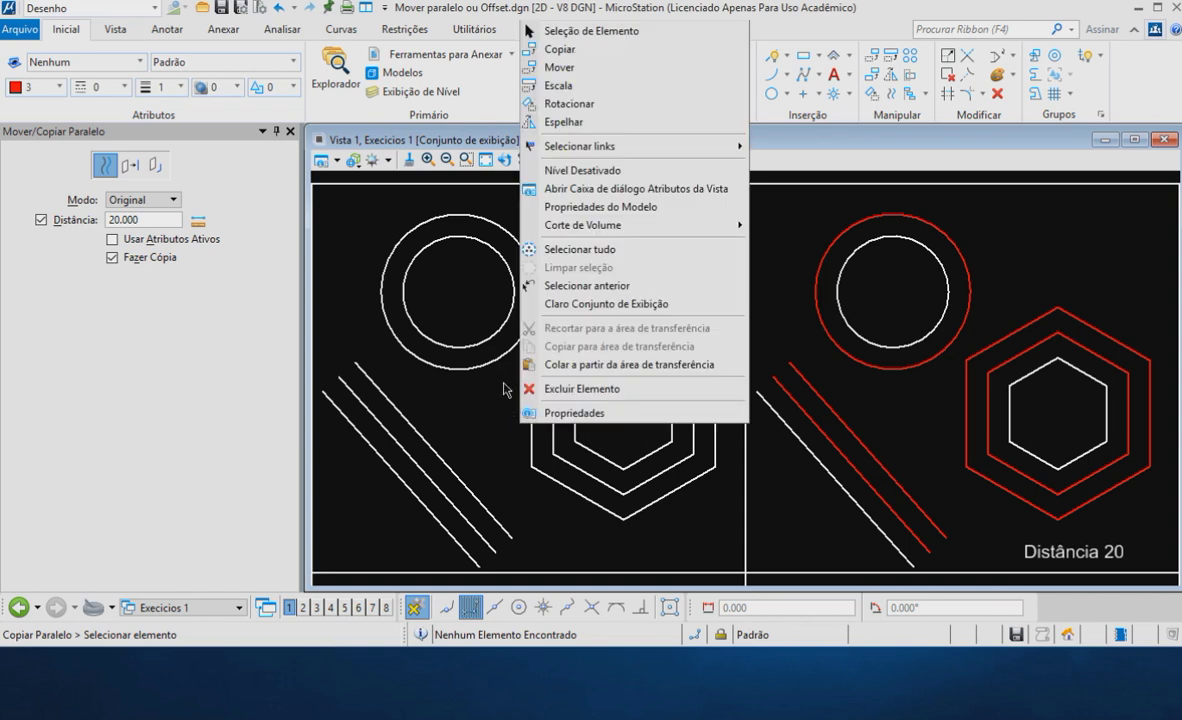
# Pan up to the zigzag and U-shaped line strings and select each to confirm it is one element.
pyautogui.click(506, 380)
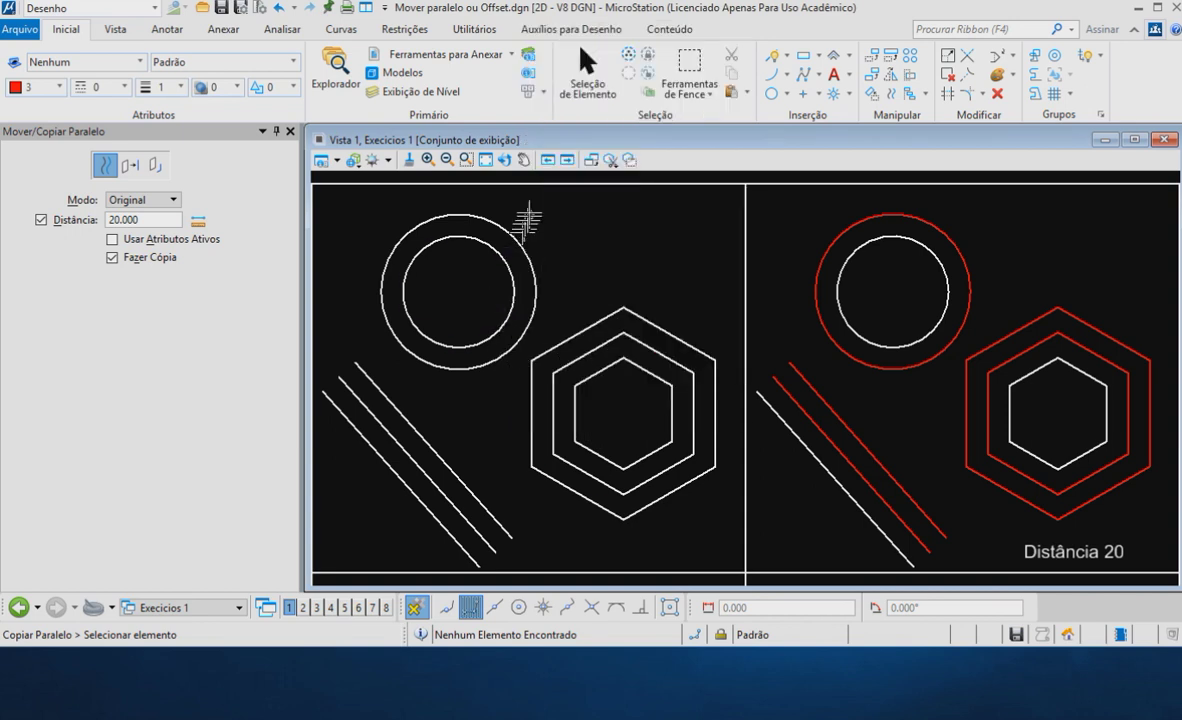
pyautogui.click(524, 160)
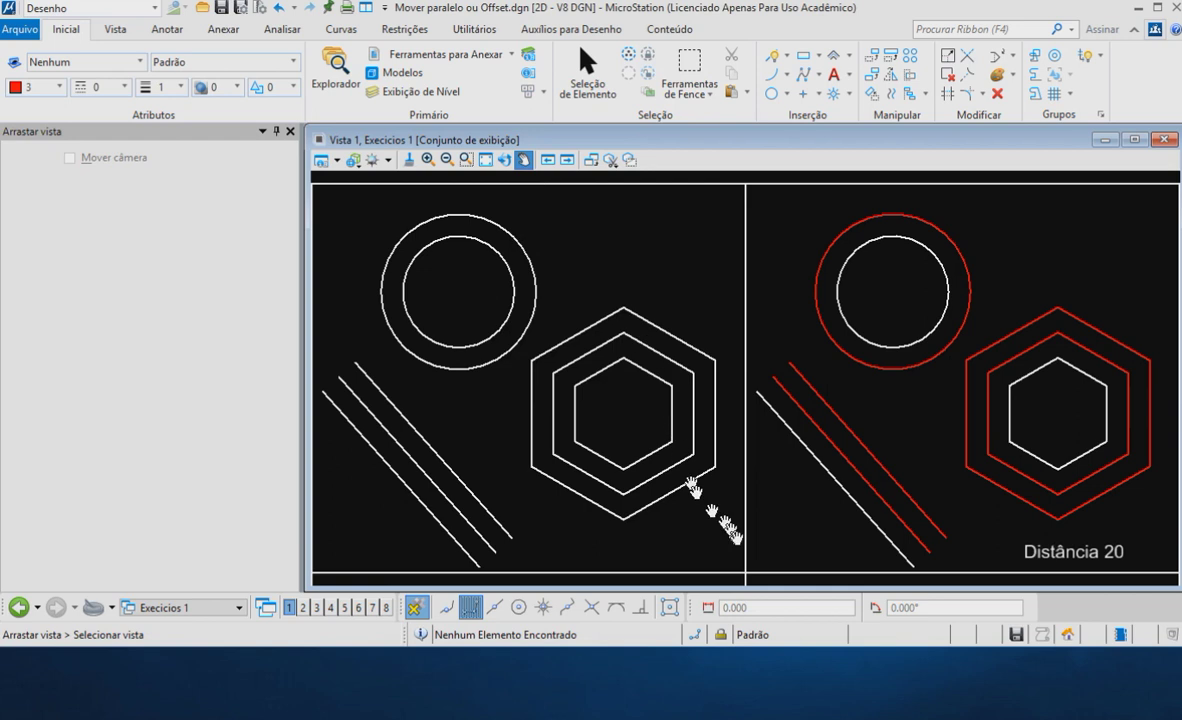
pyautogui.moveTo(747, 578); pyautogui.dragTo(738, 177)
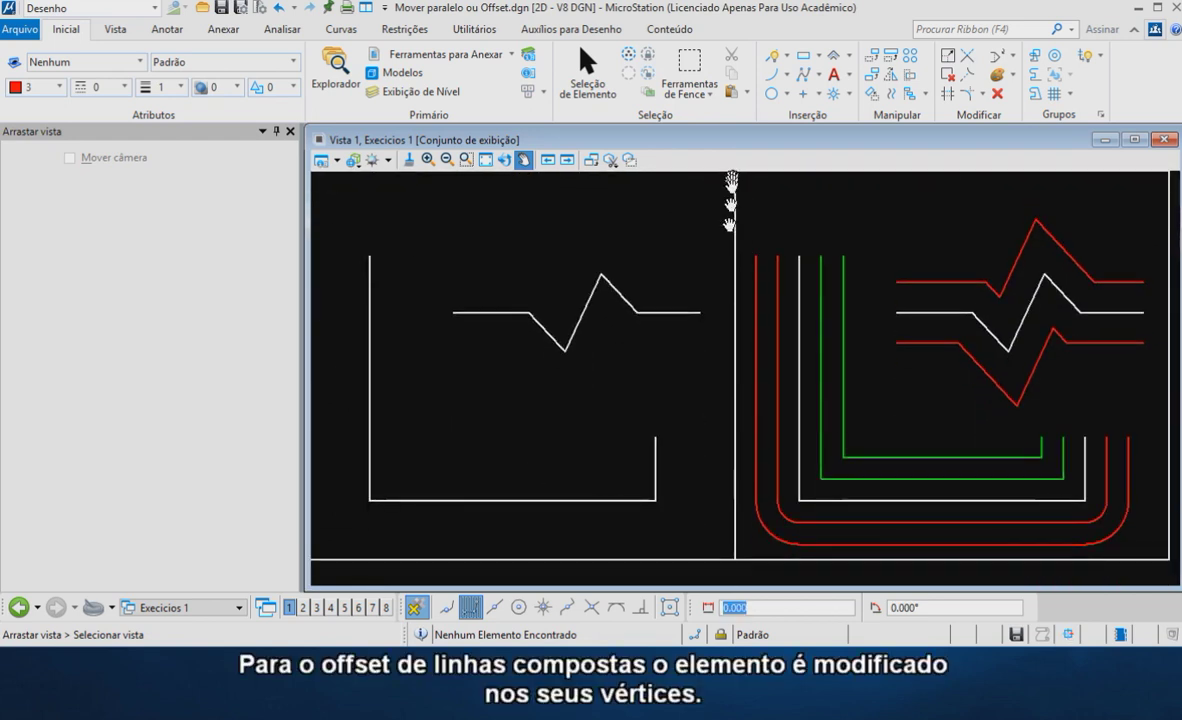
pyautogui.rightClick(712, 341)
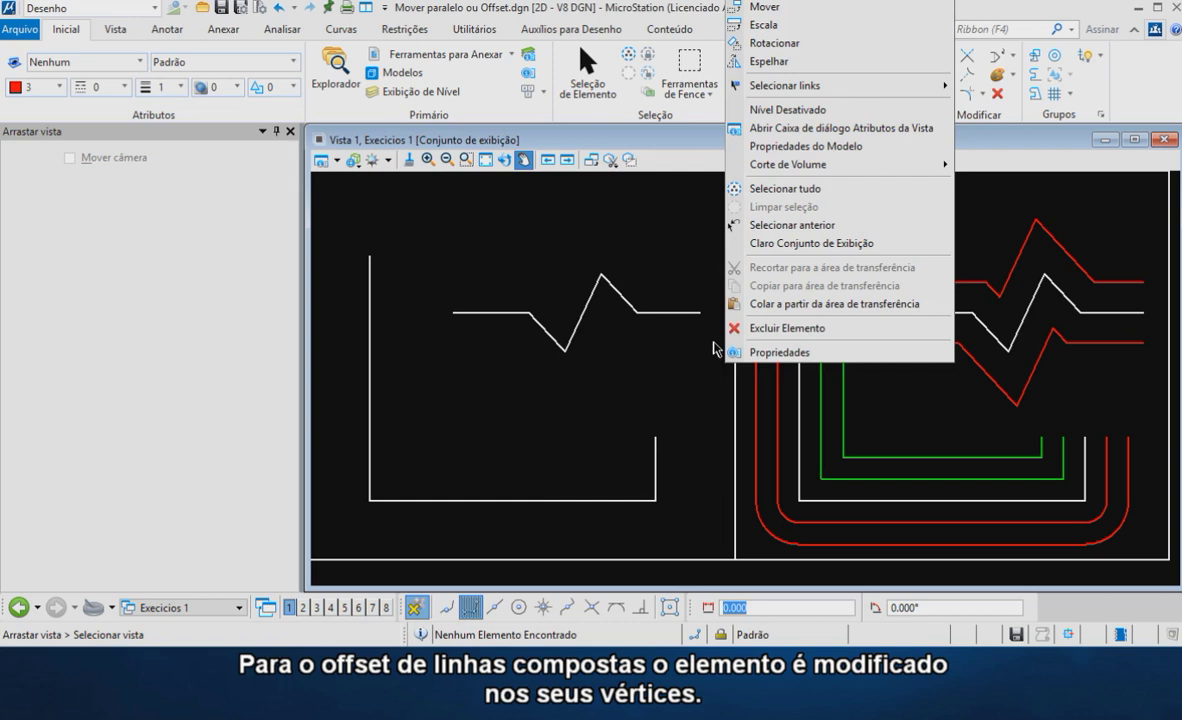
pyautogui.press('Escape')
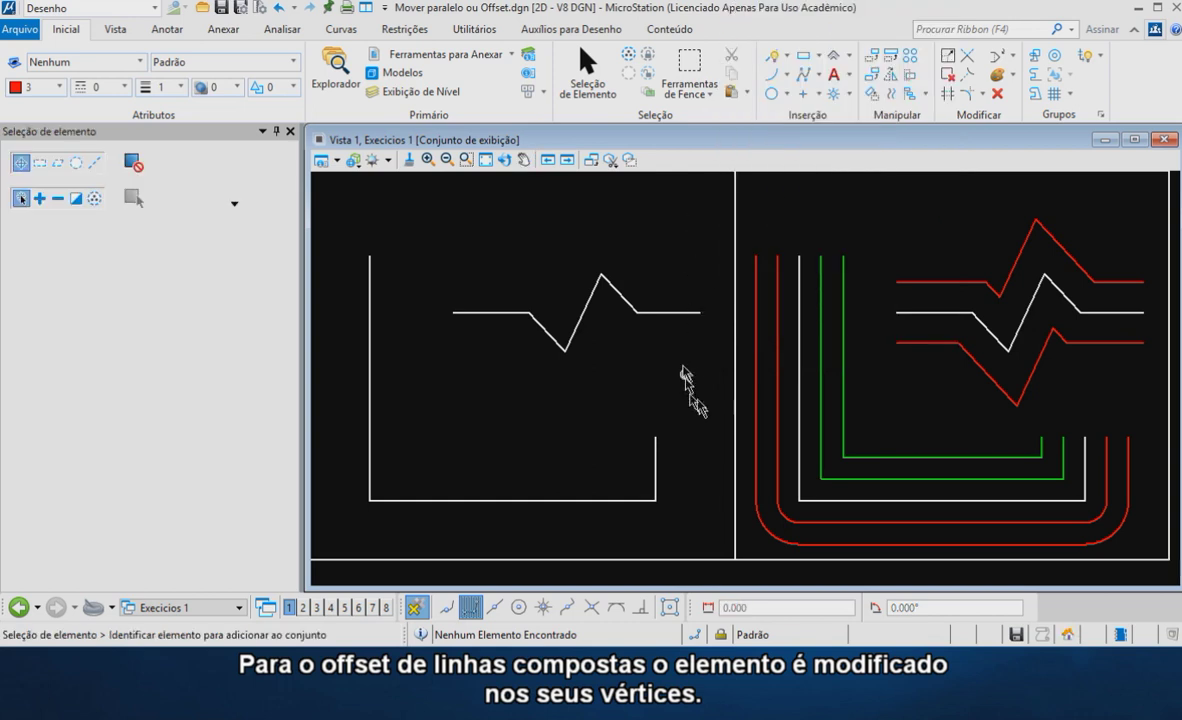
pyautogui.click(647, 314)
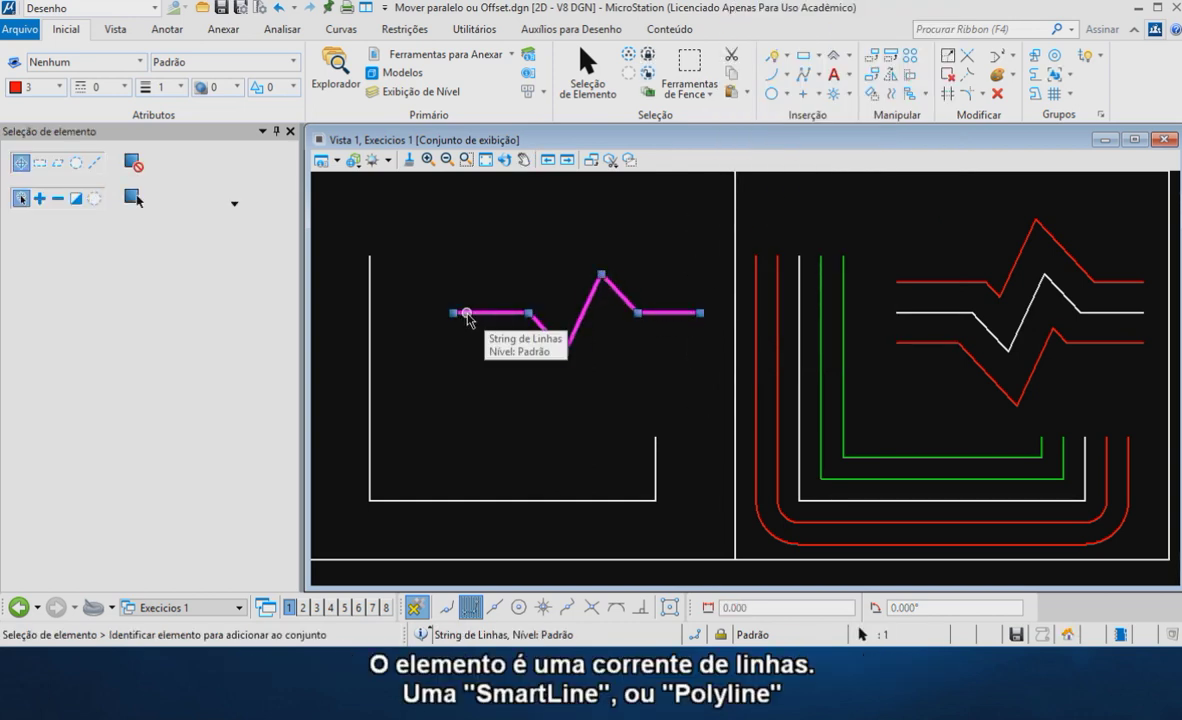
pyautogui.click(516, 500)
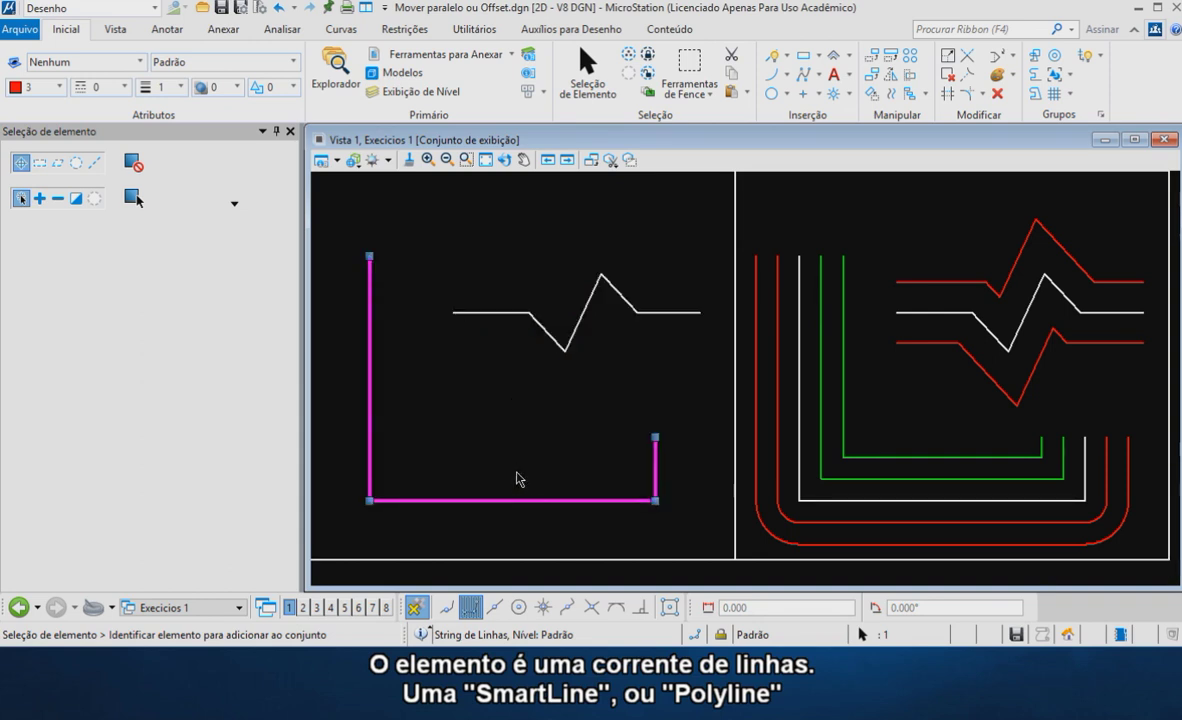
pyautogui.click(516, 478)
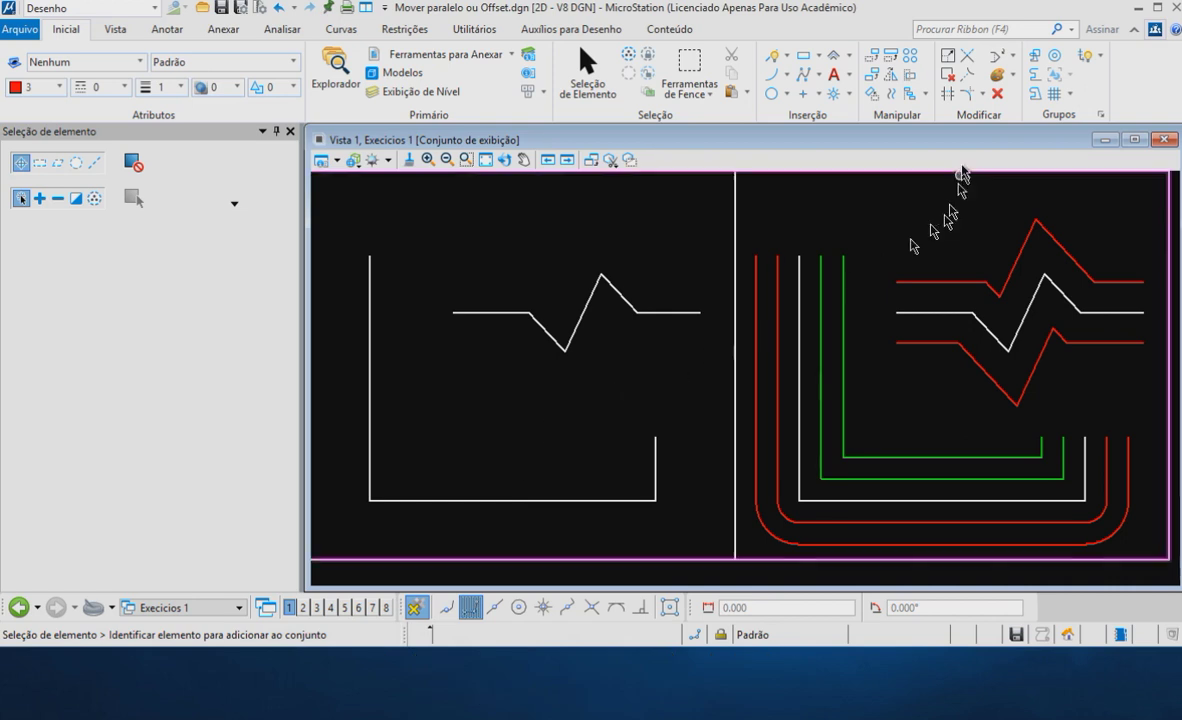
# Copy the zigzag line string parallel at distance 20, once above and once below.
pyautogui.click(893, 96)
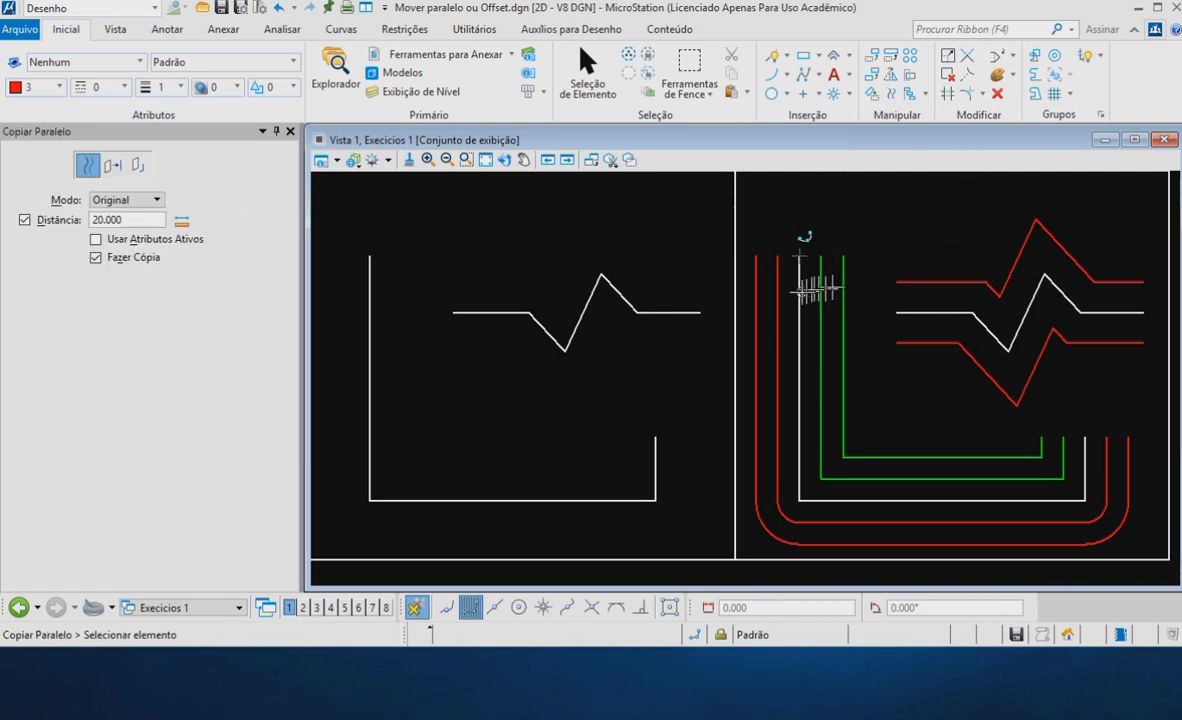
pyautogui.click(487, 313)
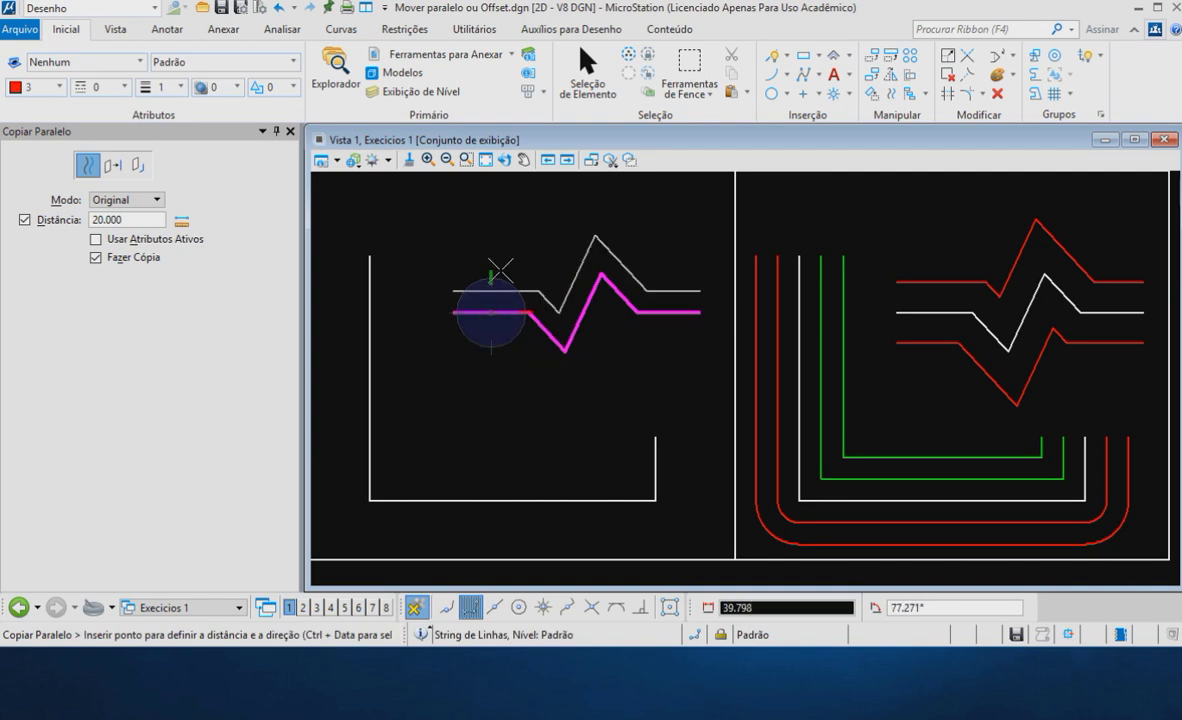
pyautogui.click(500, 268)
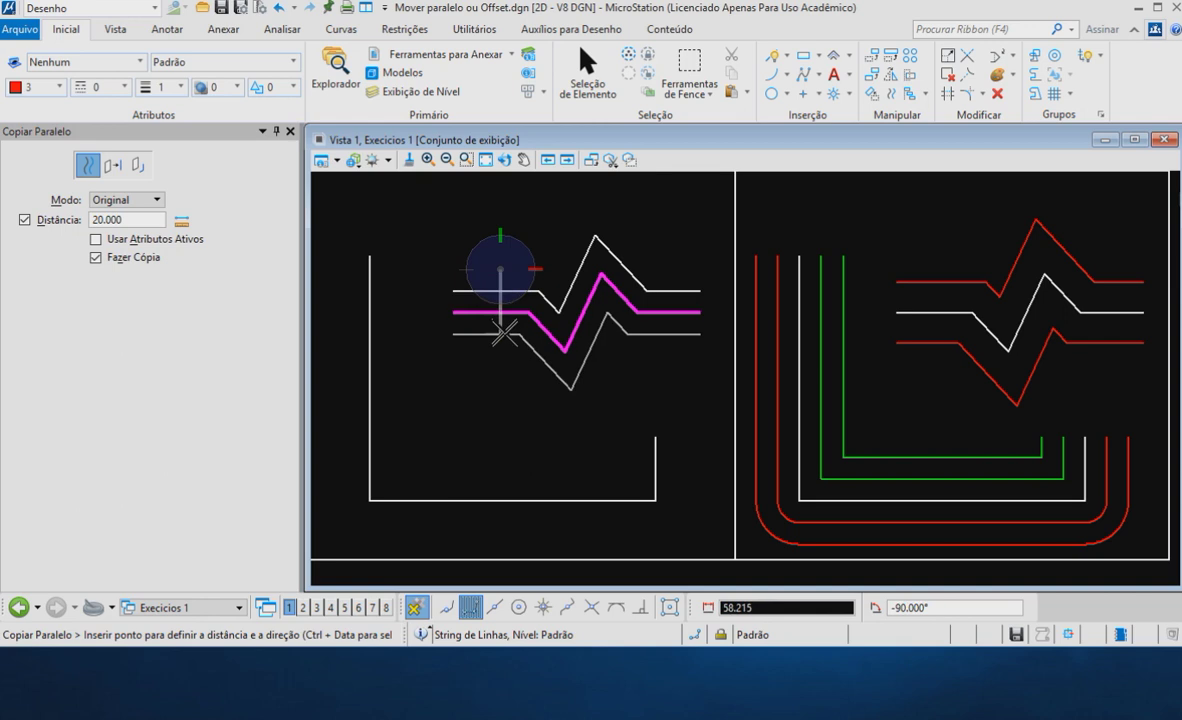
pyautogui.click(502, 333)
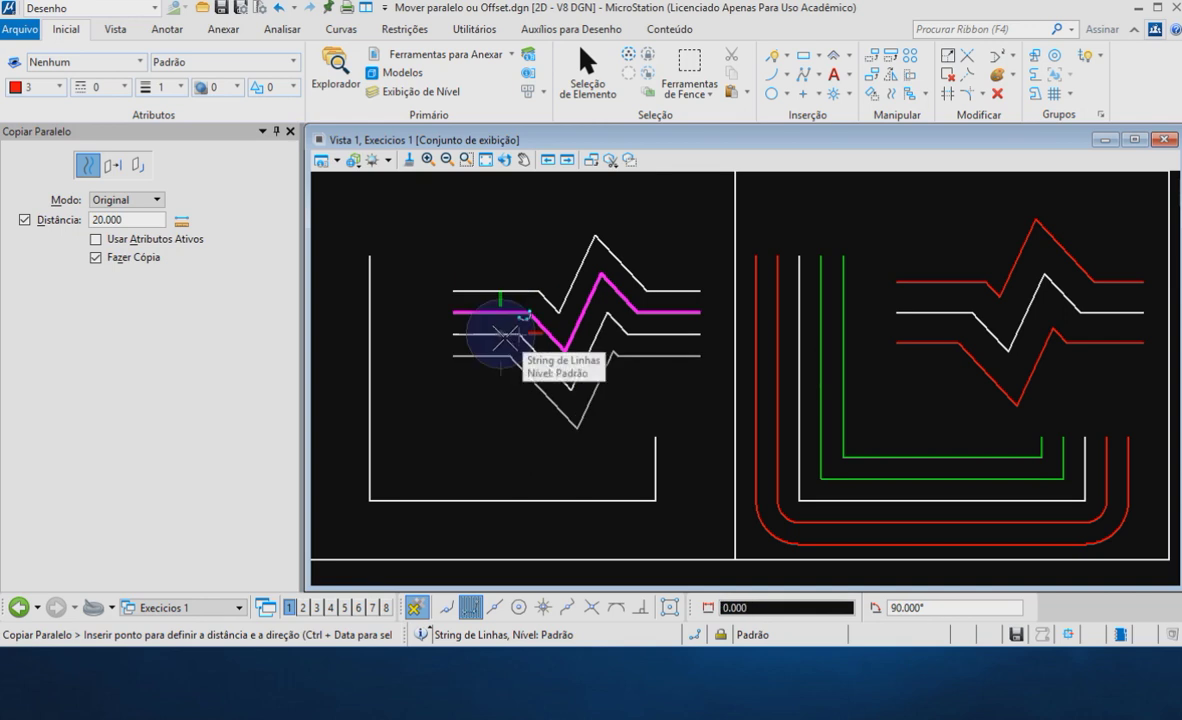
pyautogui.rightClick(505, 333)
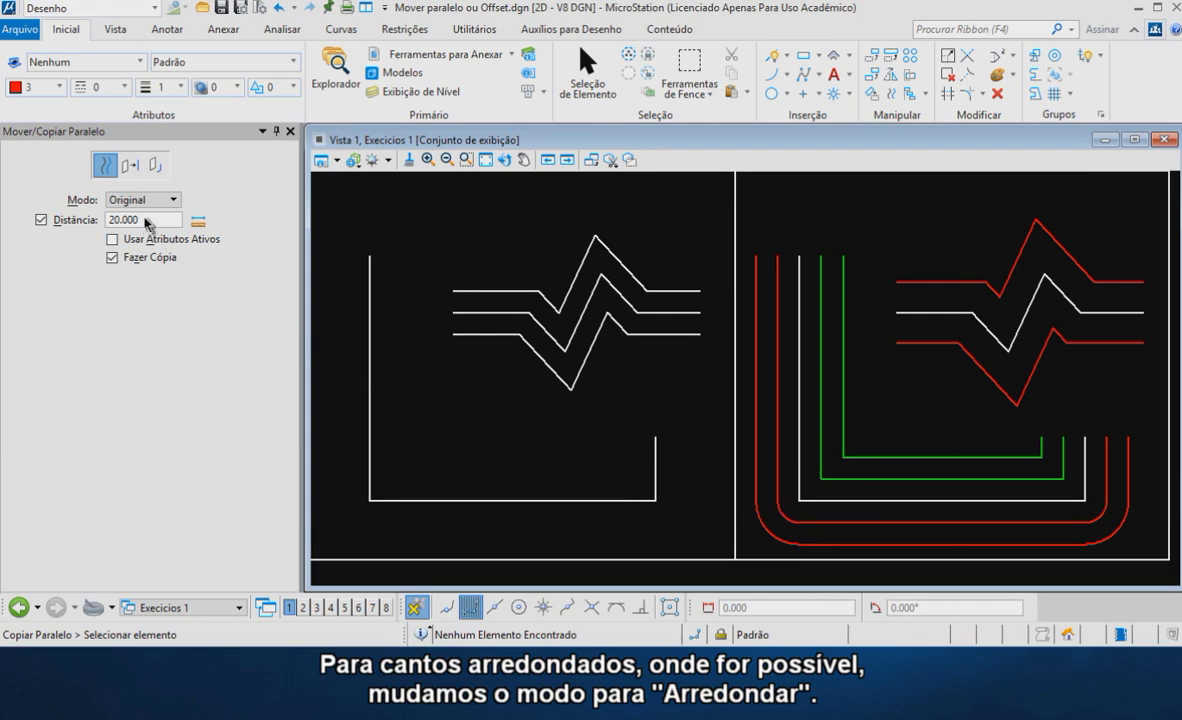
# Set the corner mode to Arredondar and add two rounded outer copies of the L line string.
pyautogui.click(145, 202)
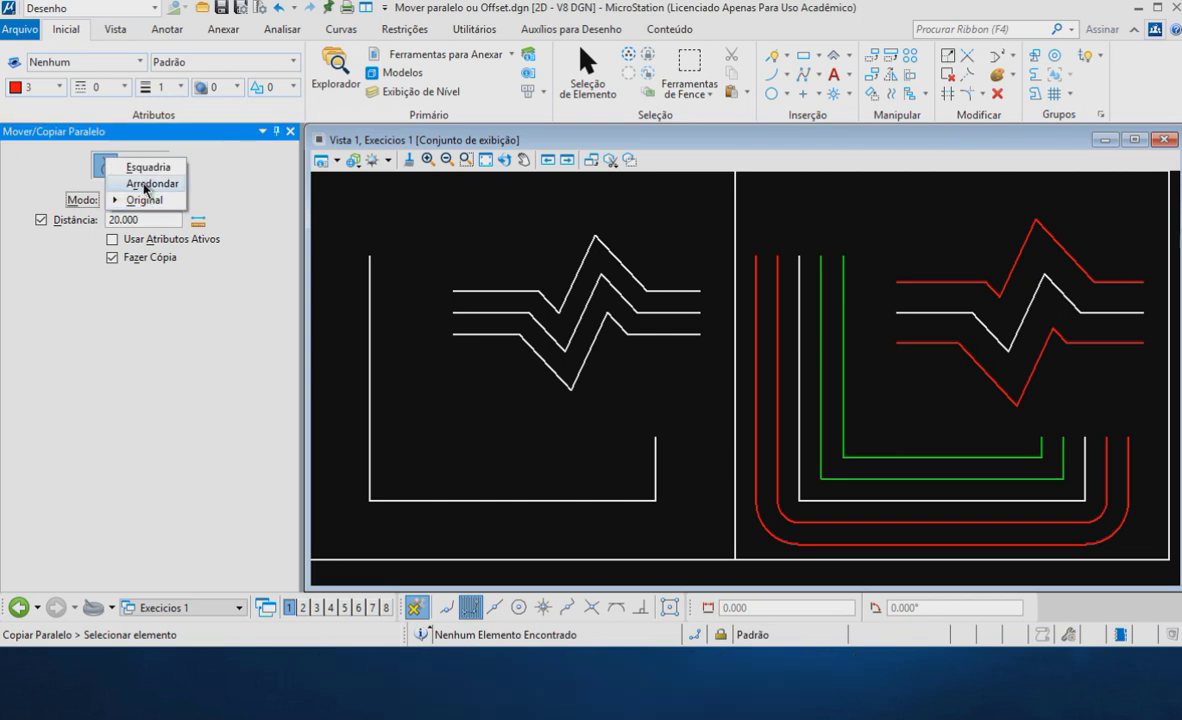
pyautogui.click(146, 185)
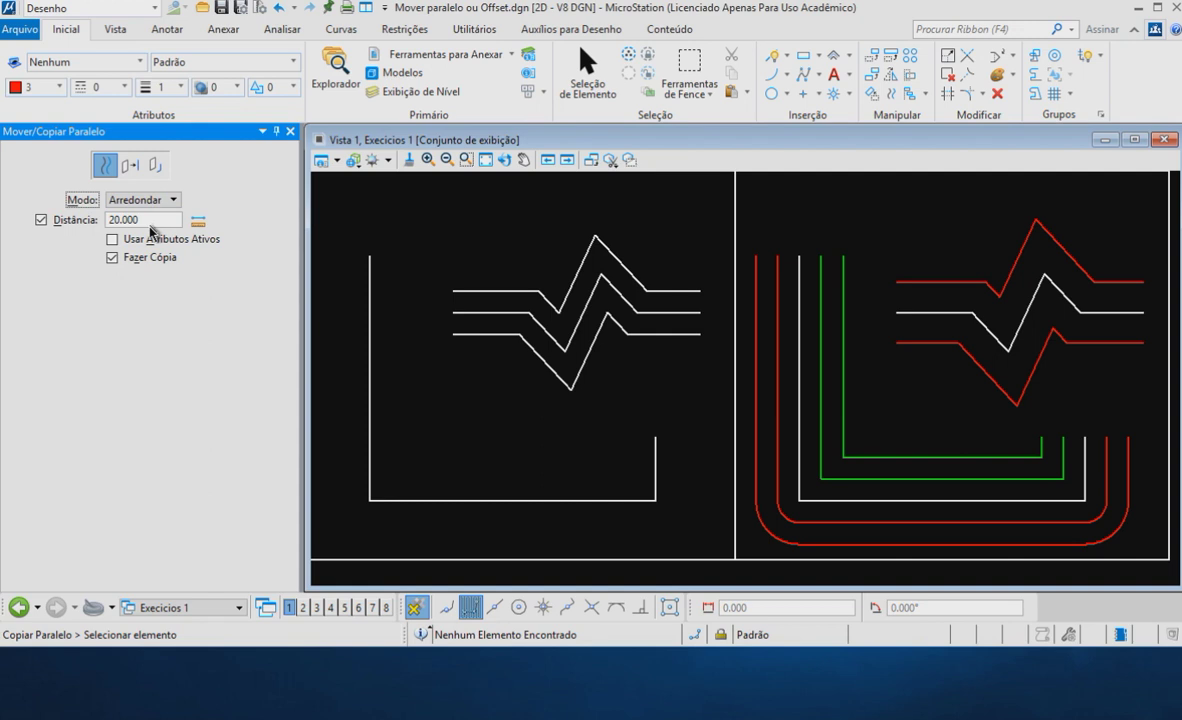
pyautogui.click(369, 453)
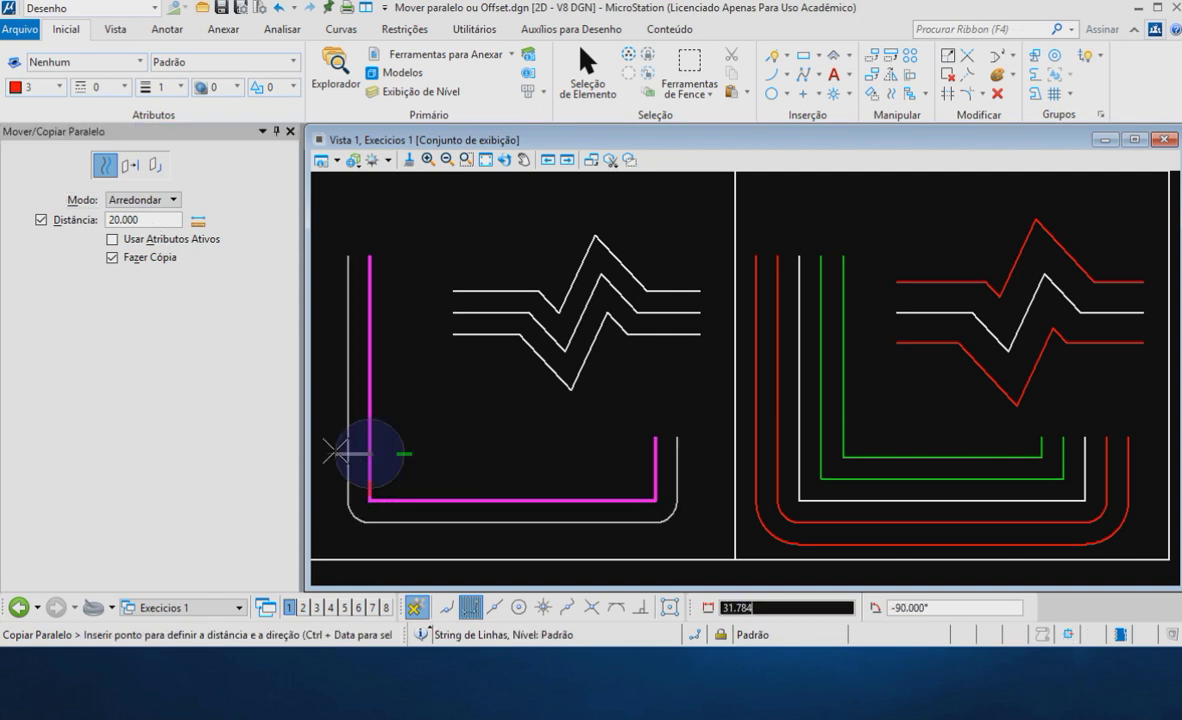
pyautogui.click(334, 453)
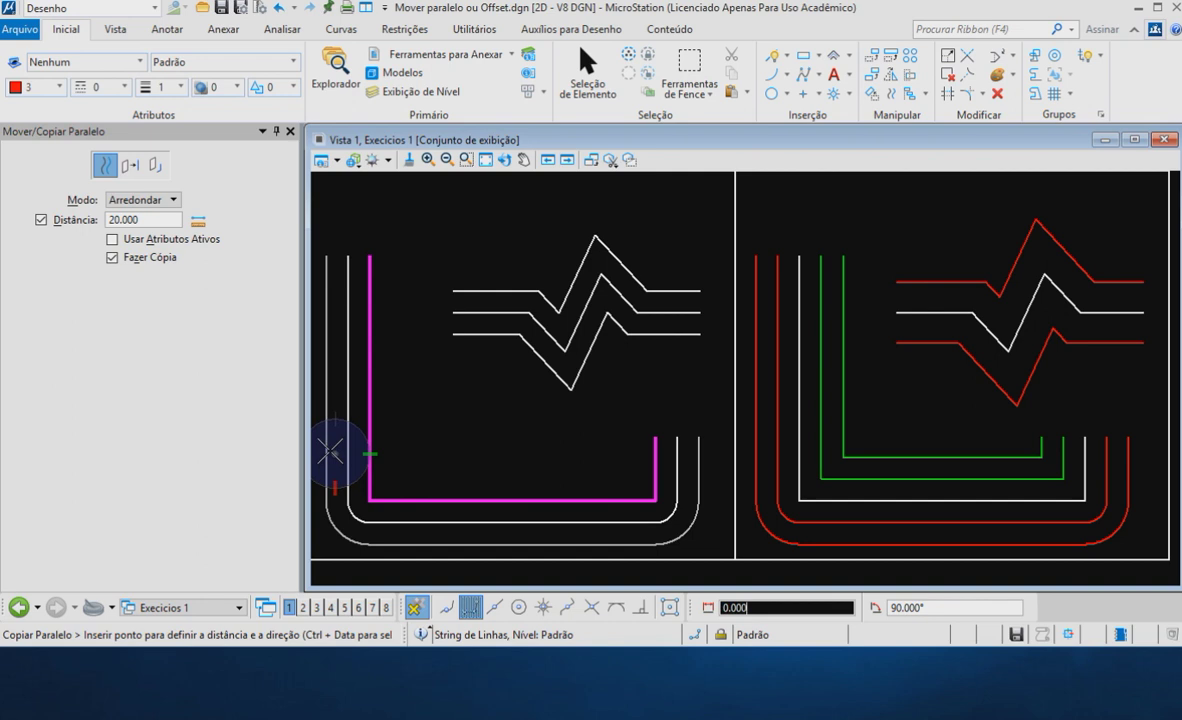
pyautogui.click(331, 453)
pyautogui.rightClick(336, 452)
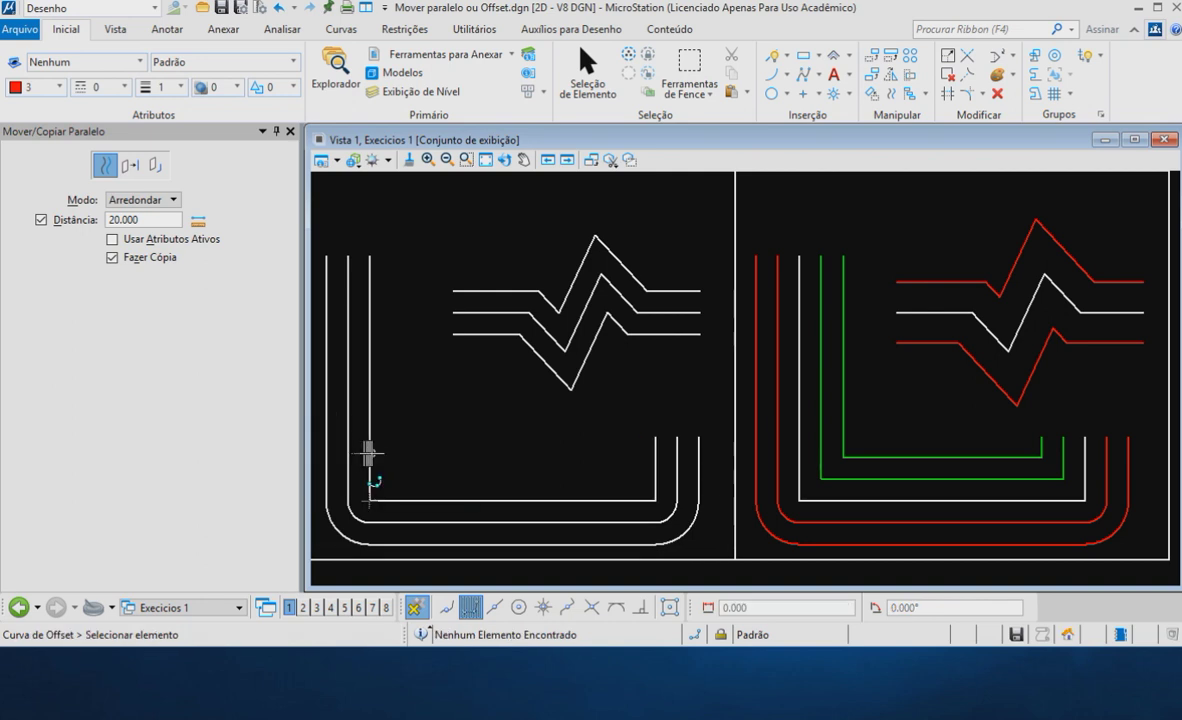
# Add two inward parallel copies of the L line string, 20 apart.
pyautogui.click(370, 450)
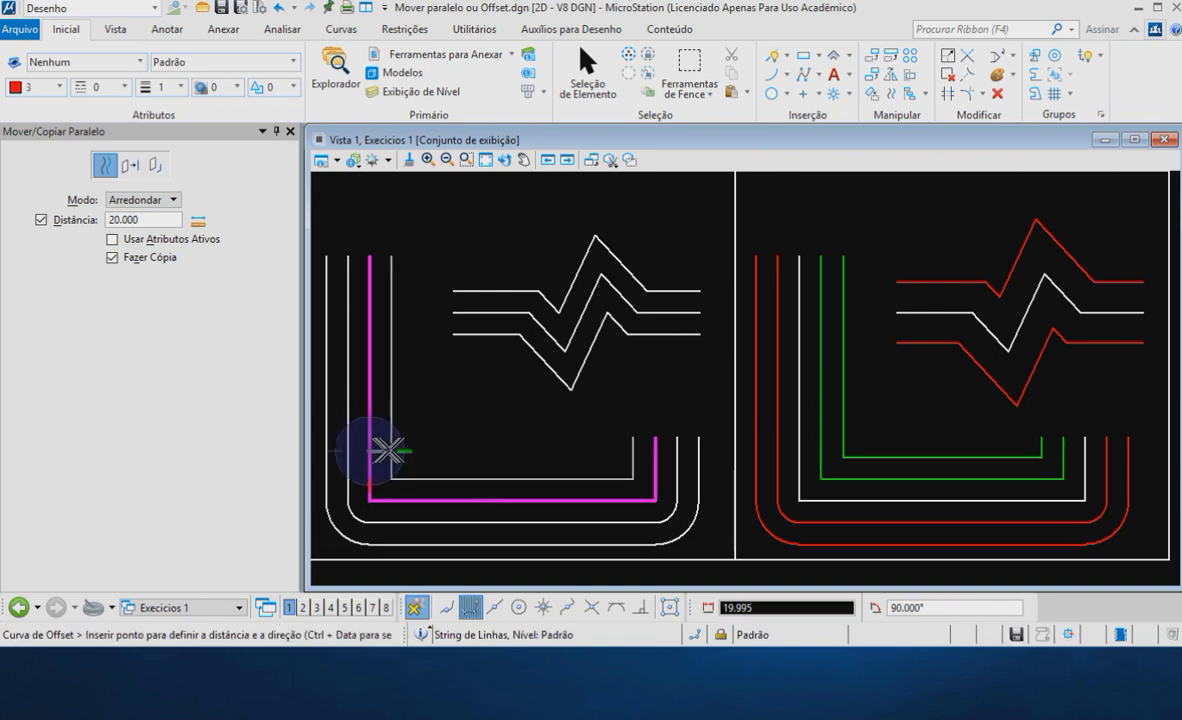
pyautogui.click(390, 451)
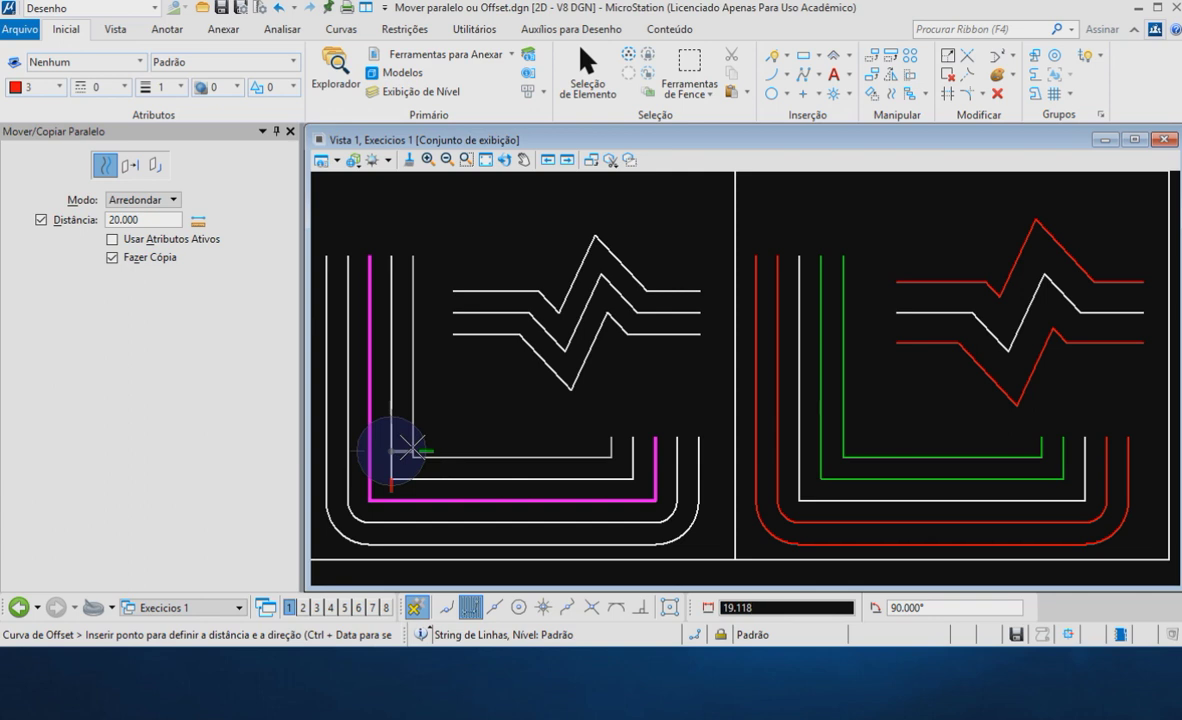
pyautogui.click(408, 450)
pyautogui.rightClick(424, 448)
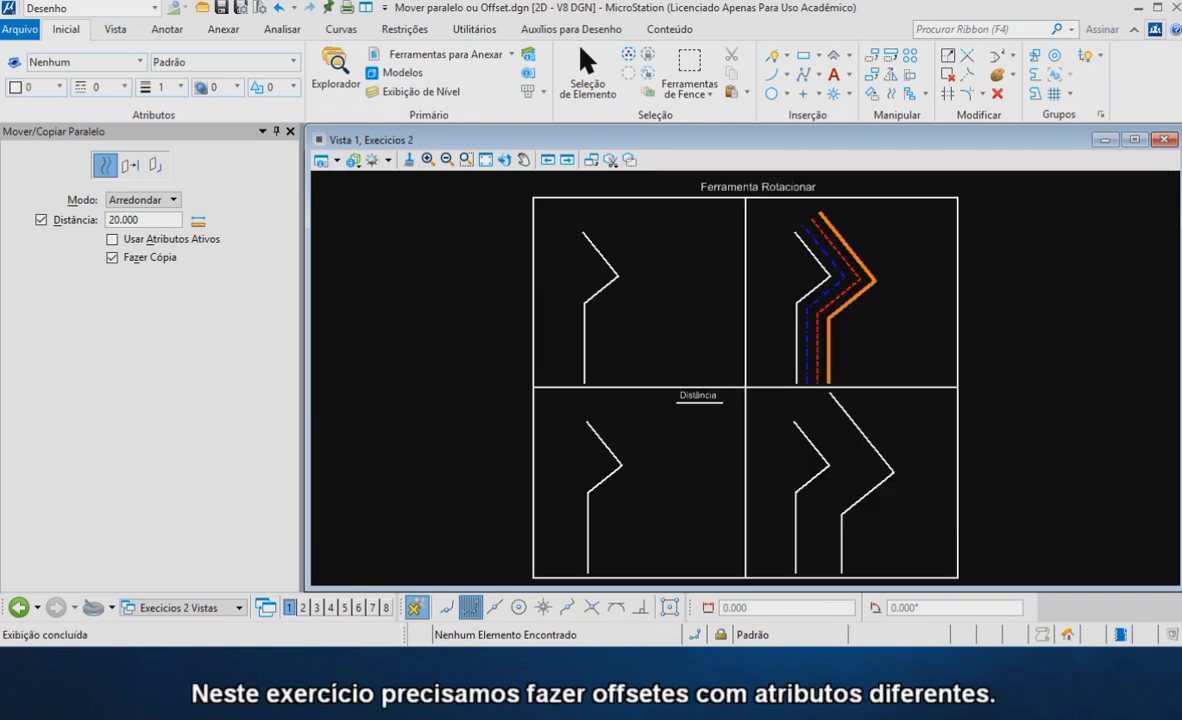
# Window-zoom onto the top Exercicios 2 diagrams, then closer onto the chevron's bends.
pyautogui.click(466, 160)
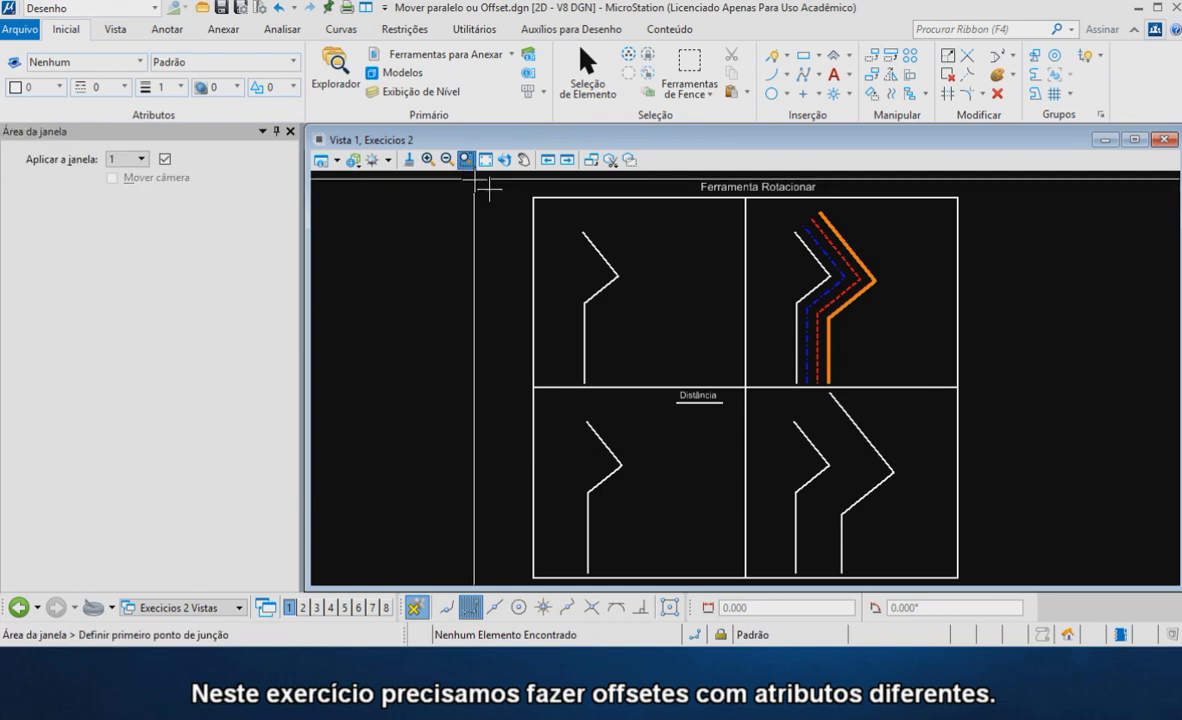
pyautogui.click(533, 292)
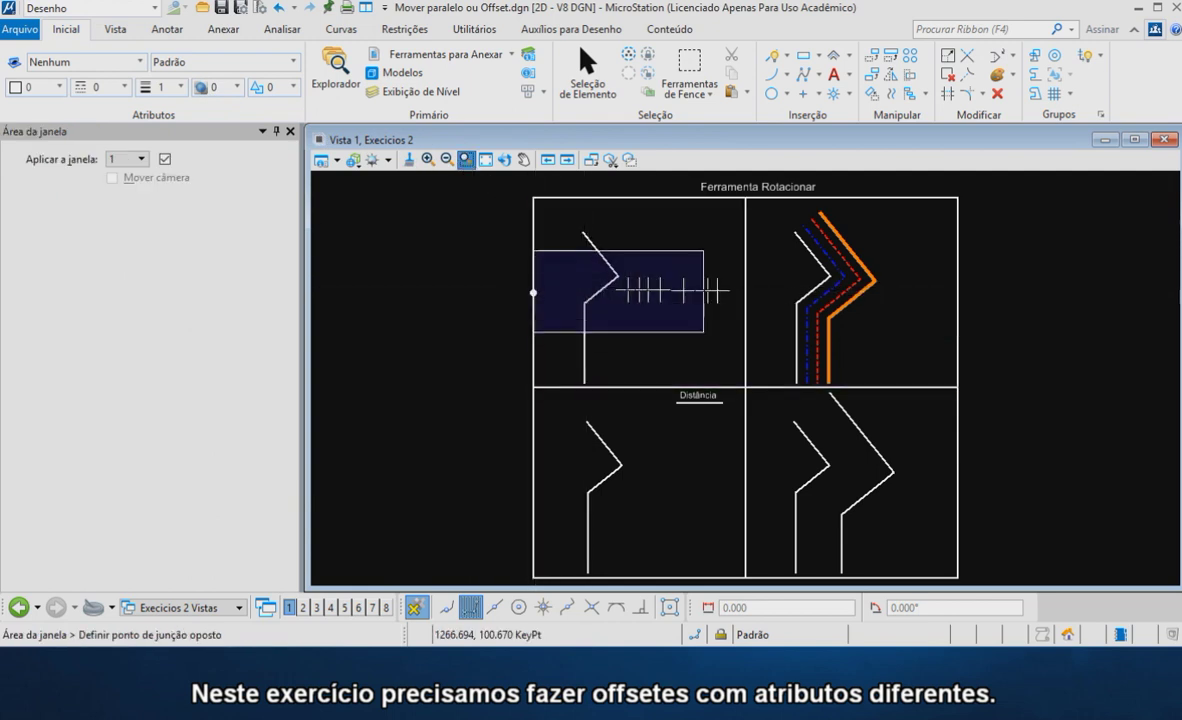
pyautogui.click(958, 293)
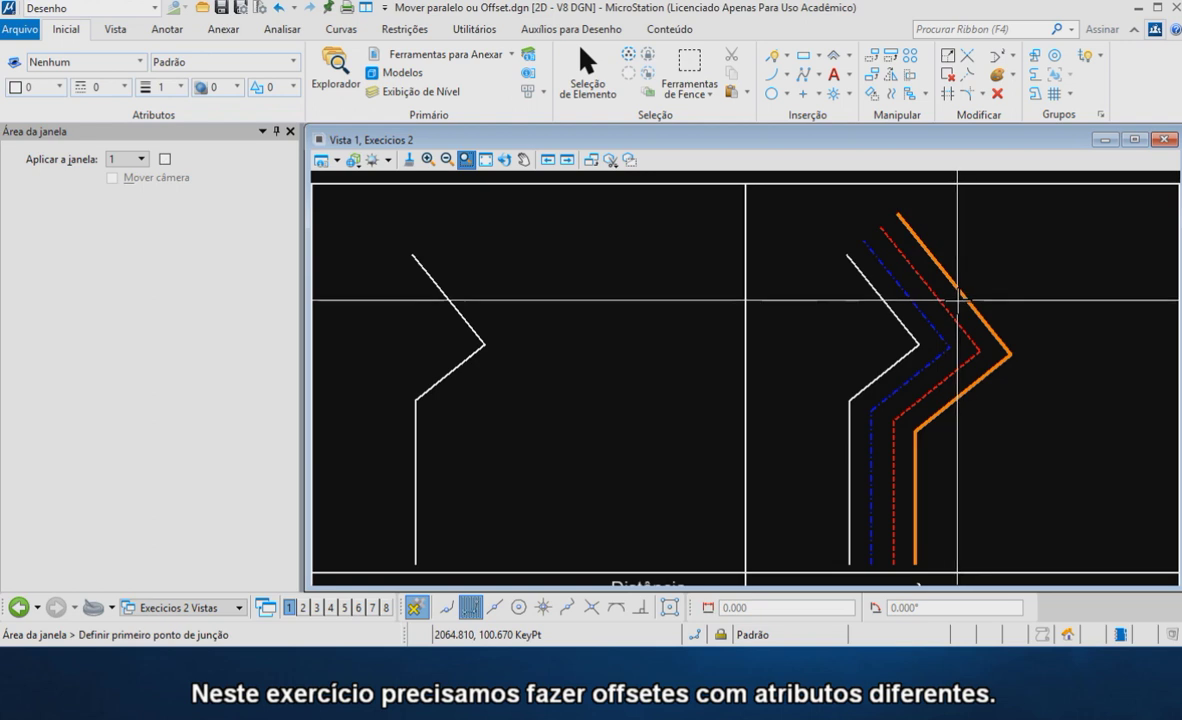
pyautogui.rightClick(885, 296)
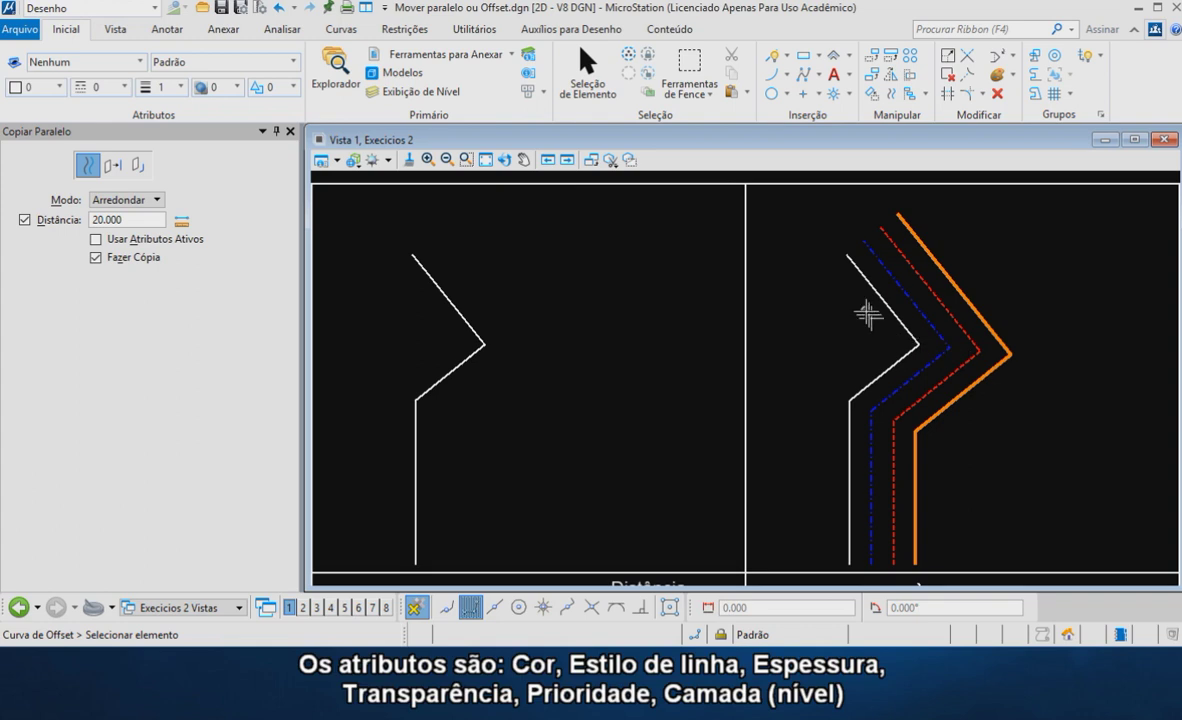
pyautogui.click(466, 160)
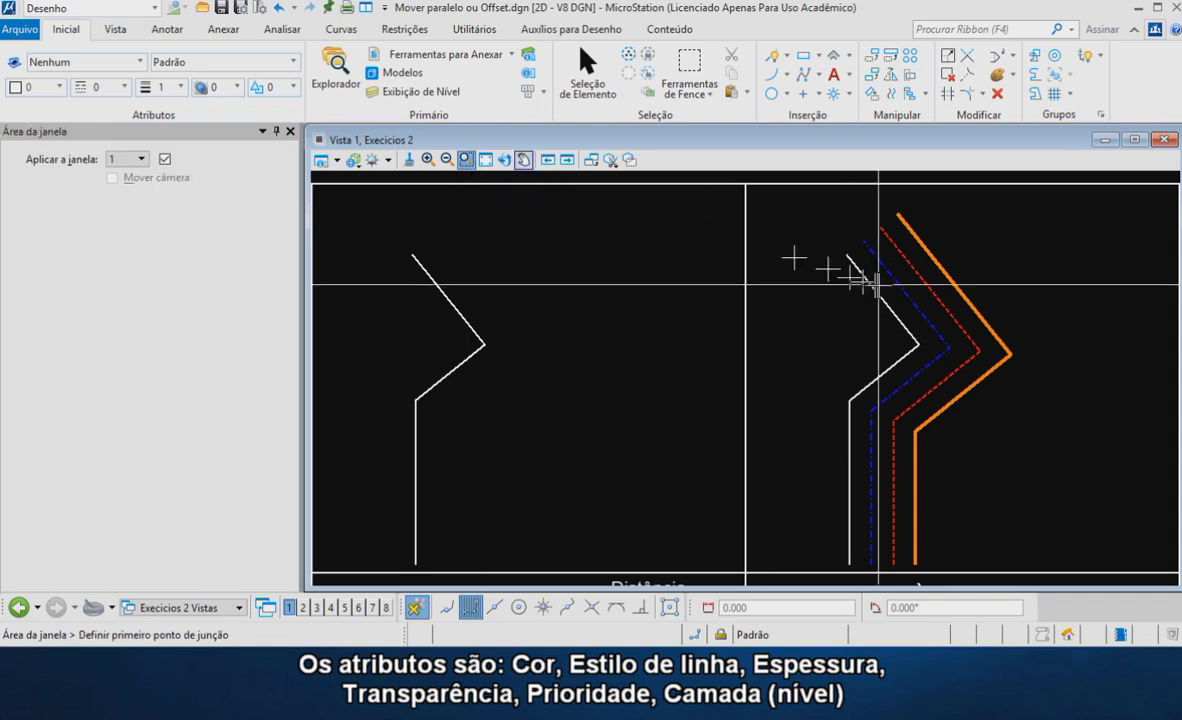
pyautogui.click(851, 283)
pyautogui.click(1031, 390)
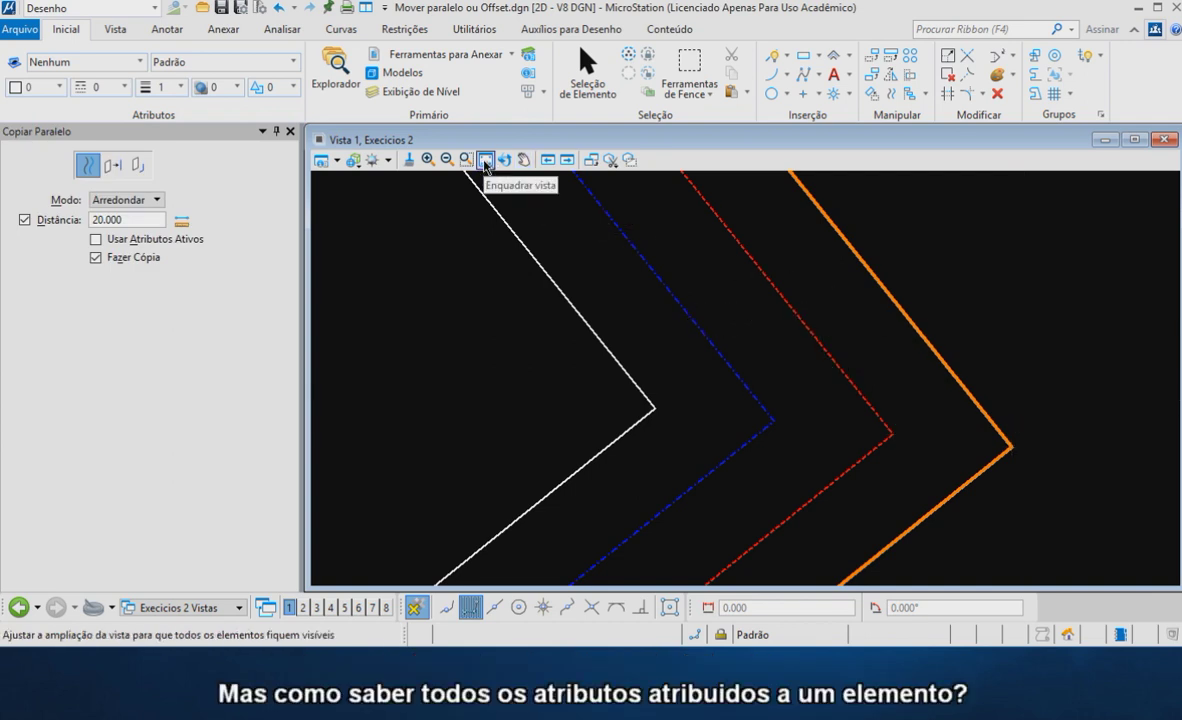
# Go back to the previous view, then enable Usar Atributos Ativos with Modo set to Original.
pyautogui.click(548, 161)
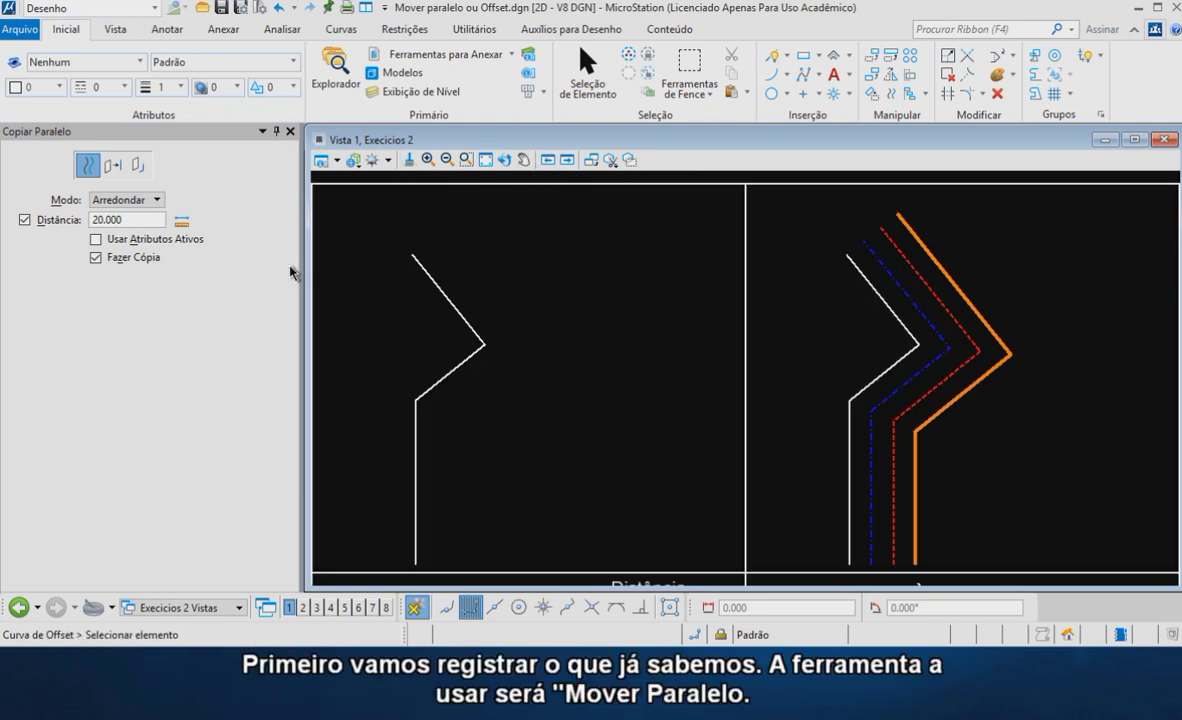
pyautogui.click(99, 242)
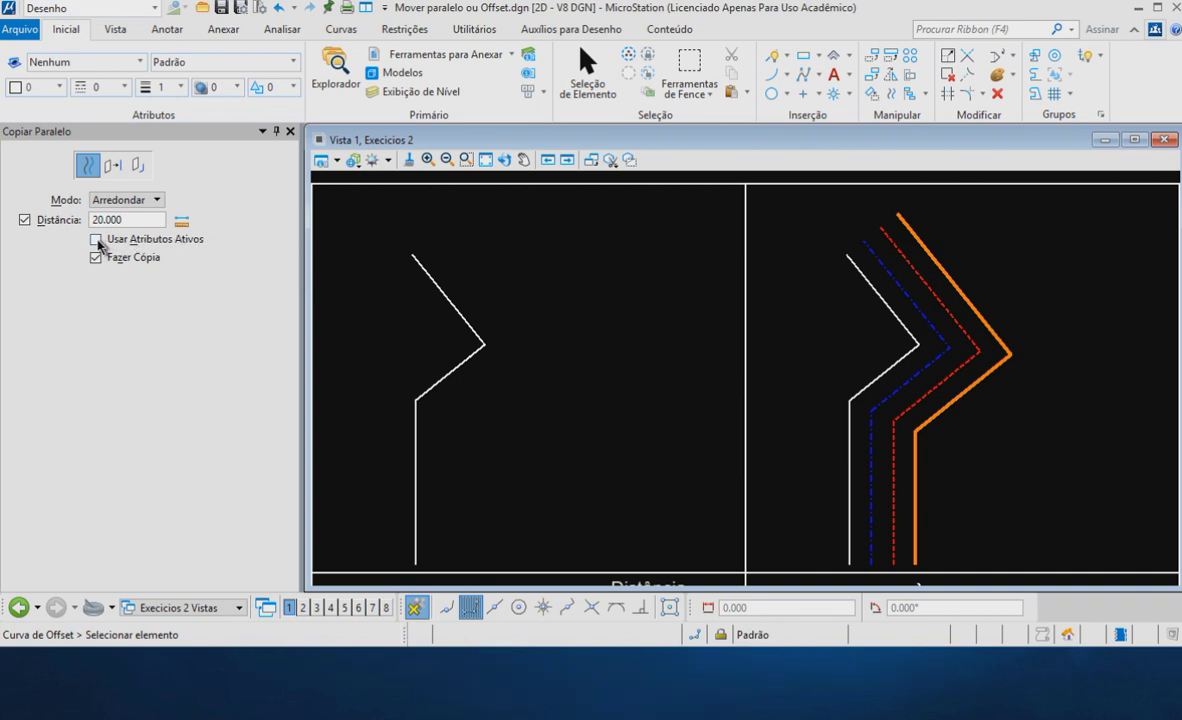
pyautogui.click(139, 202)
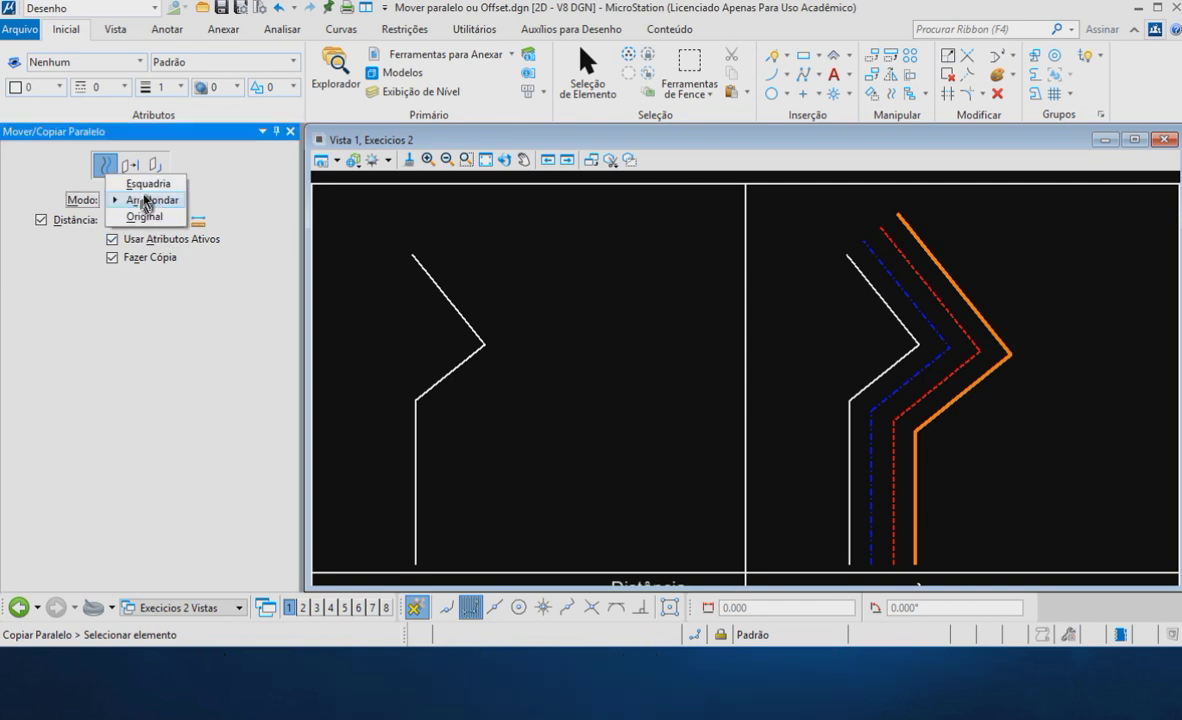
pyautogui.click(144, 217)
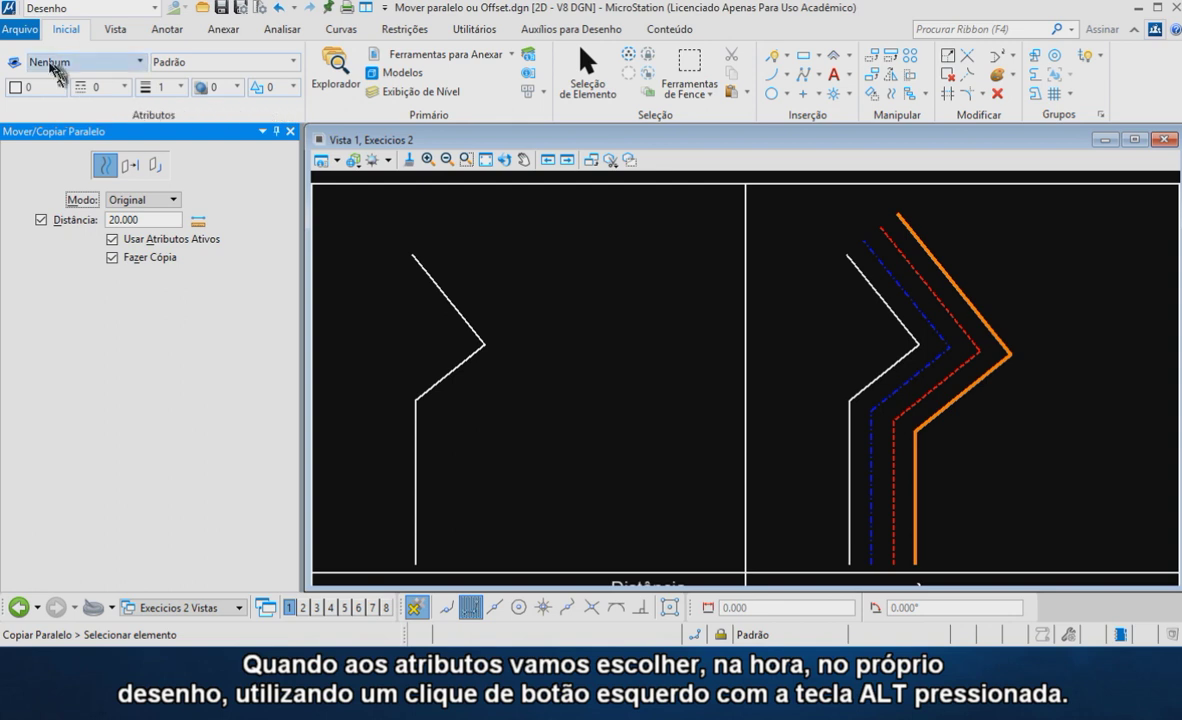
# Look through the Level and Element Template lists without changing them.
pyautogui.click(243, 66)
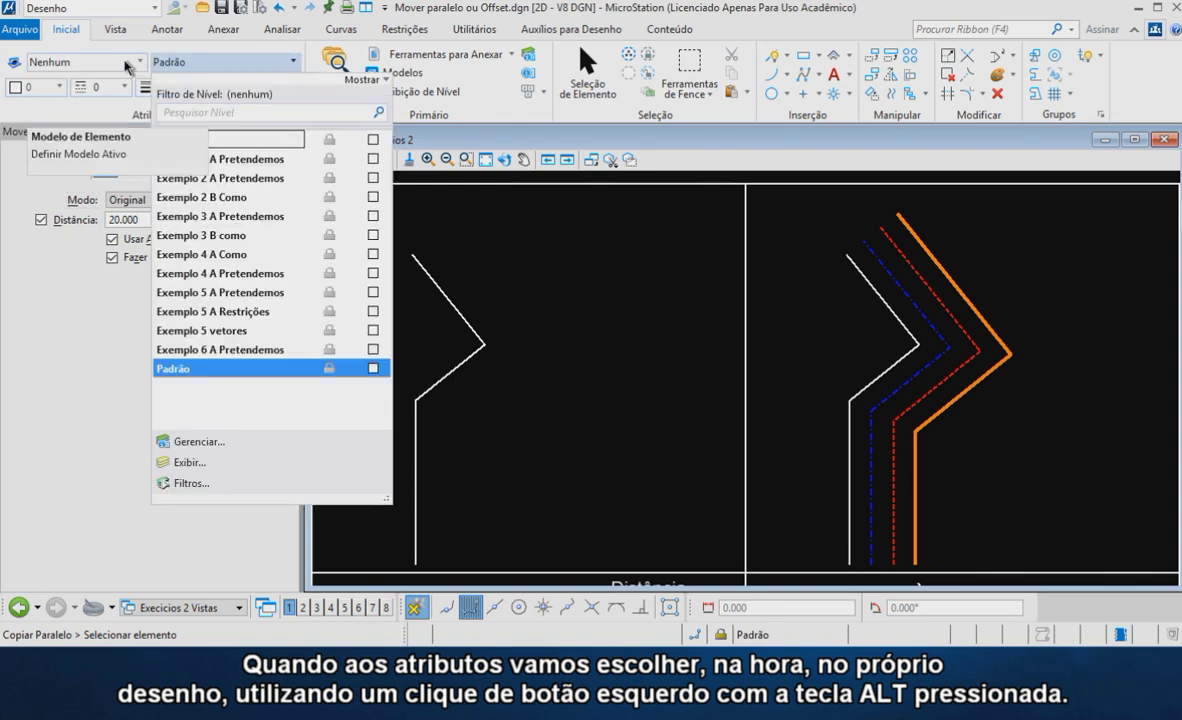
pyautogui.click(127, 67)
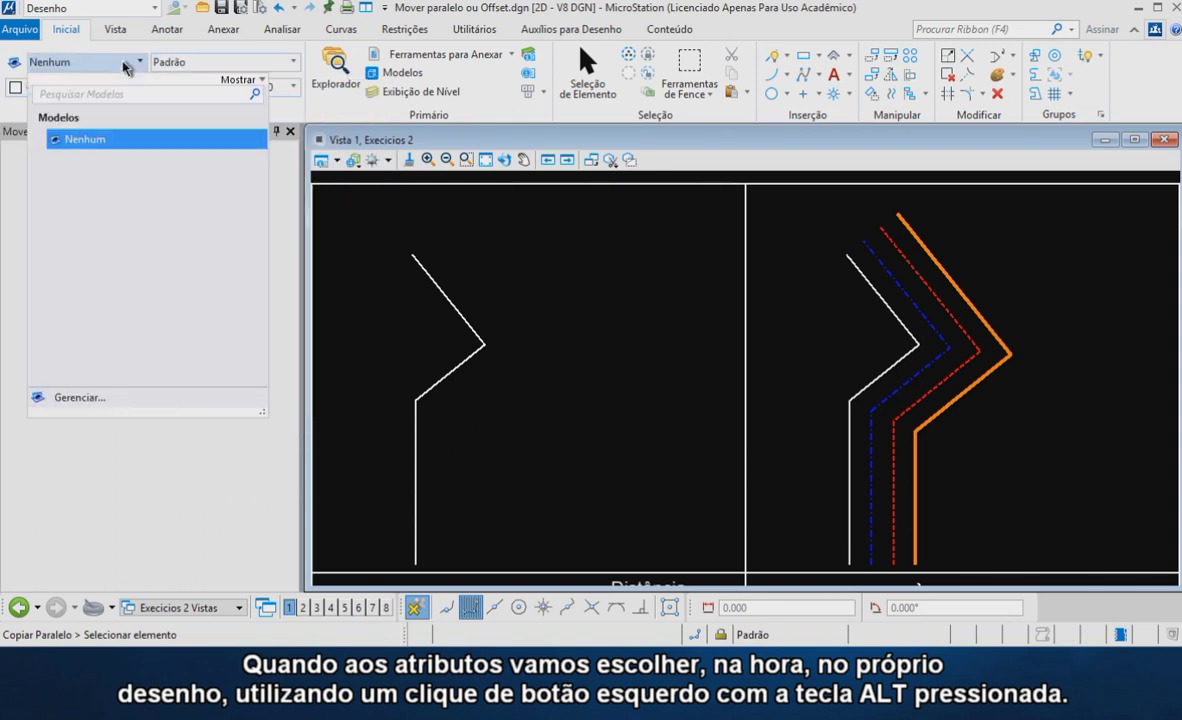
pyautogui.click(472, 145)
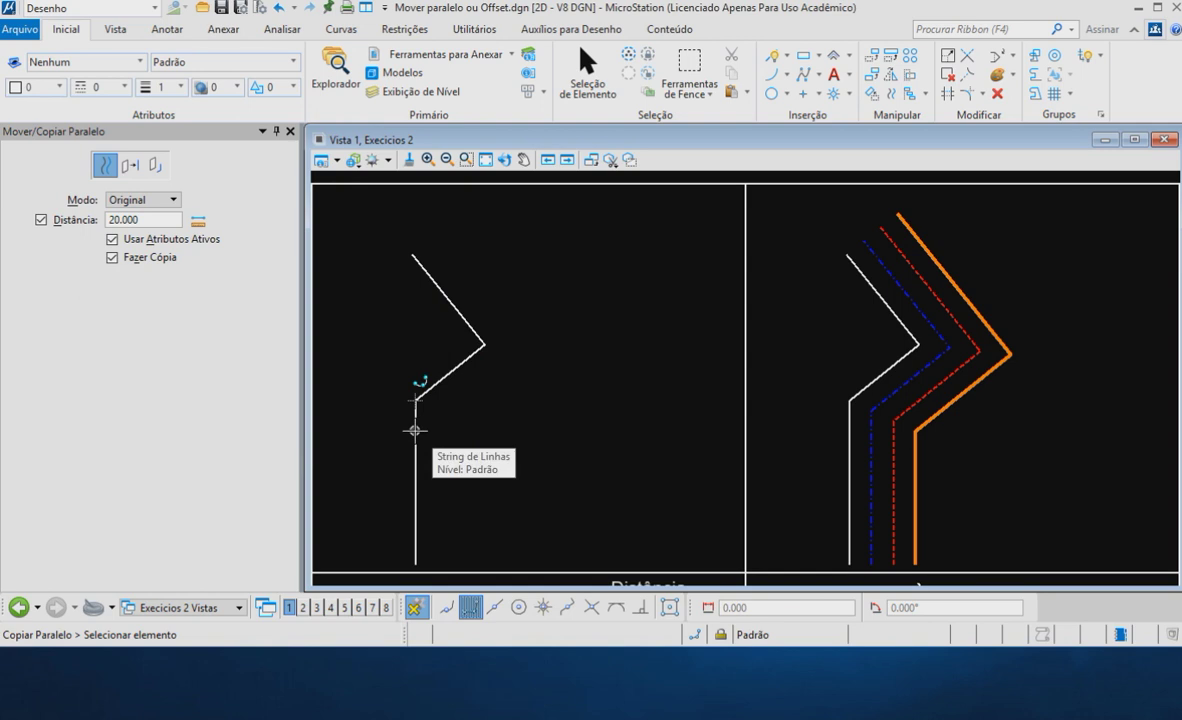
# Offset the left chevron, matching the reference's blue dashed, red dashed and thick orange lines.
pyautogui.click(415, 431)
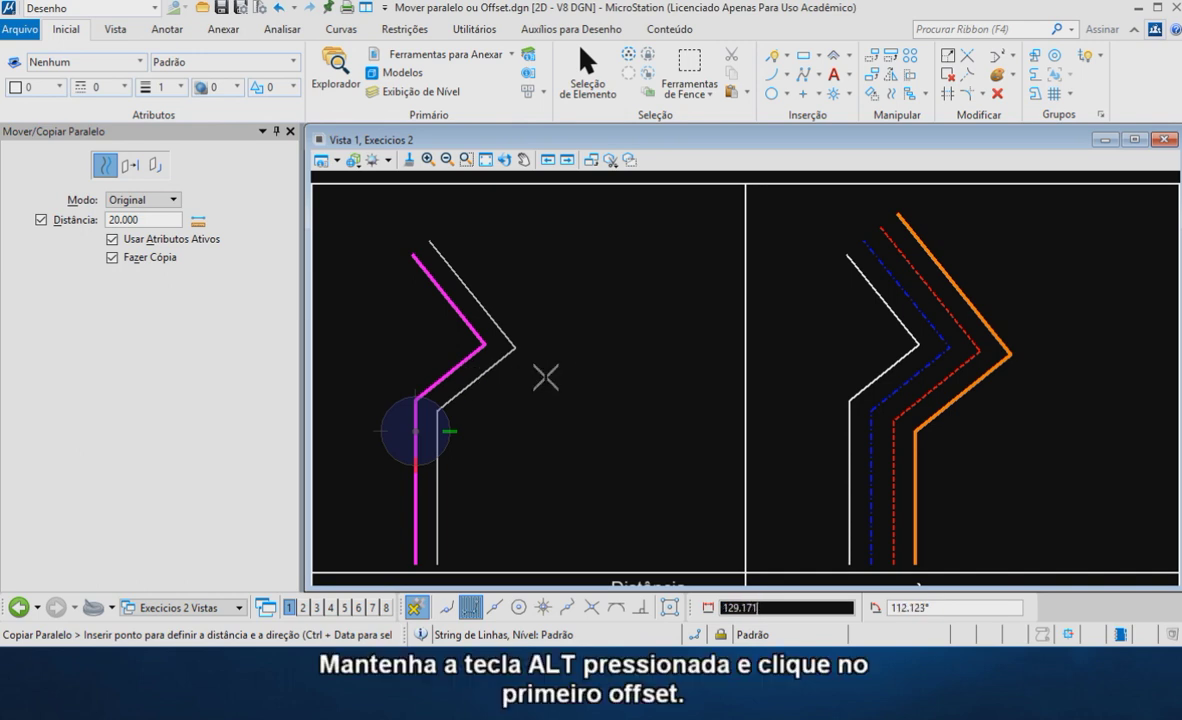
pyautogui.keyDown('alt'); pyautogui.click(871, 468); pyautogui.keyUp('alt')
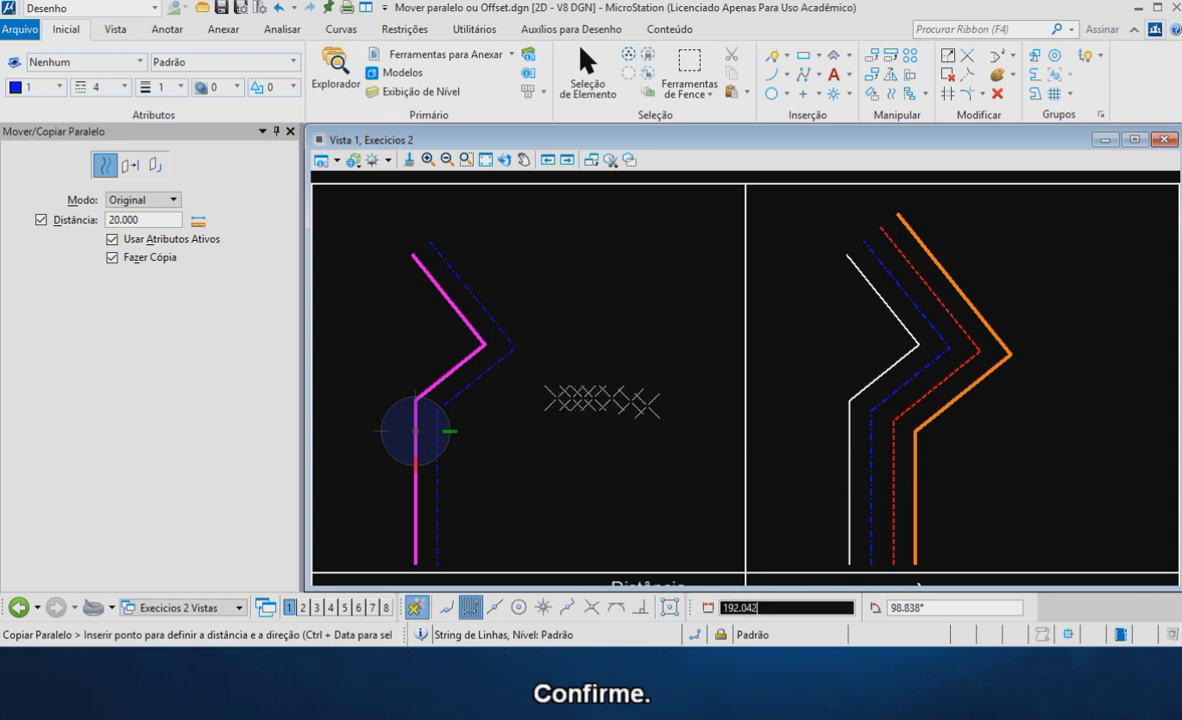
pyautogui.keyDown('alt'); pyautogui.click(894, 470); pyautogui.keyUp('alt')
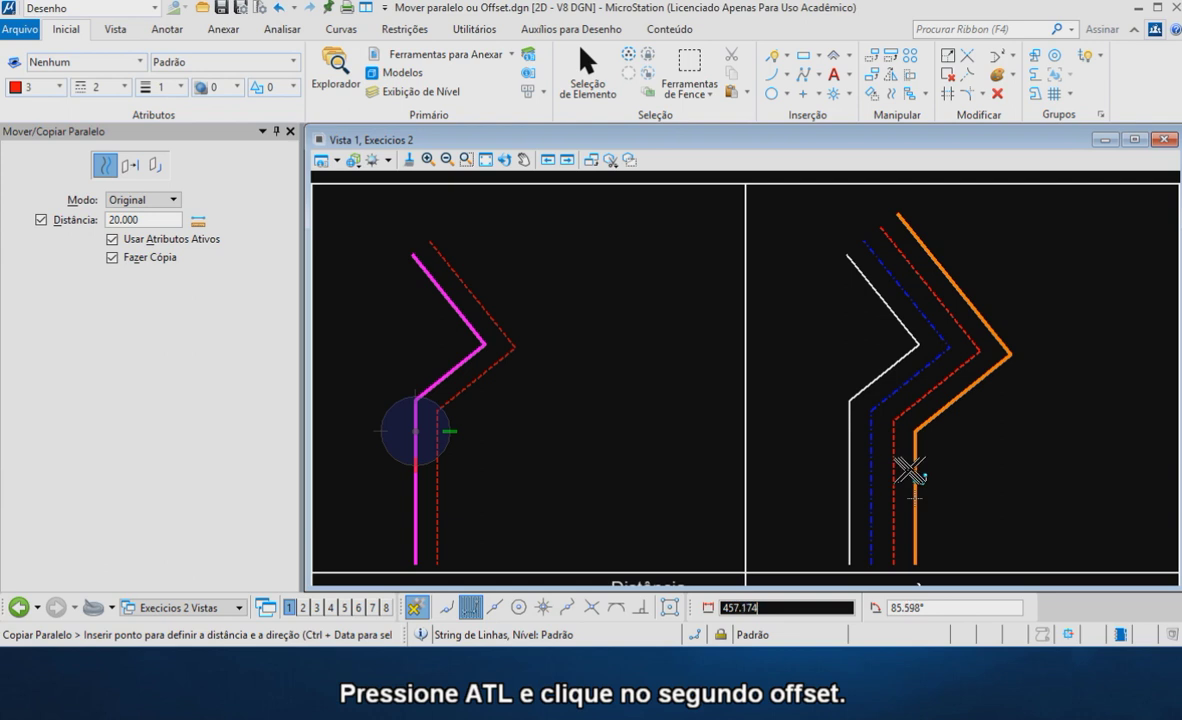
pyautogui.keyDown('alt'); pyautogui.click(917, 473); pyautogui.keyUp('alt')
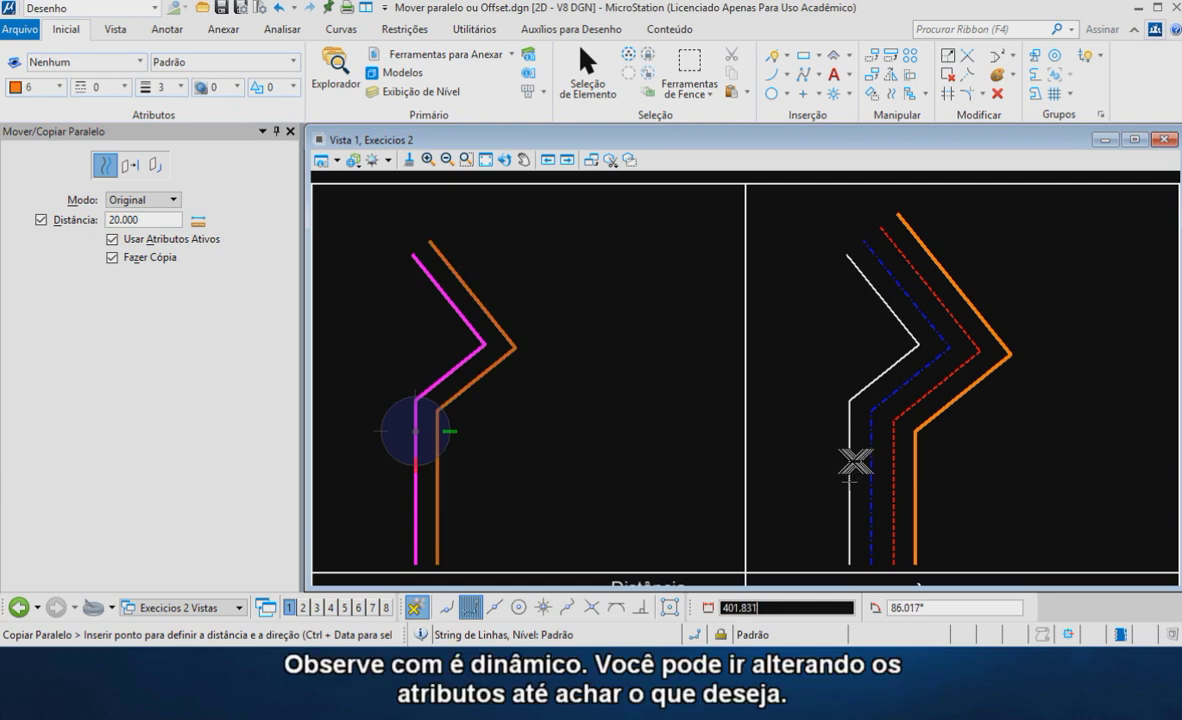
pyautogui.keyDown('alt'); pyautogui.click(848, 462); pyautogui.keyUp('alt')
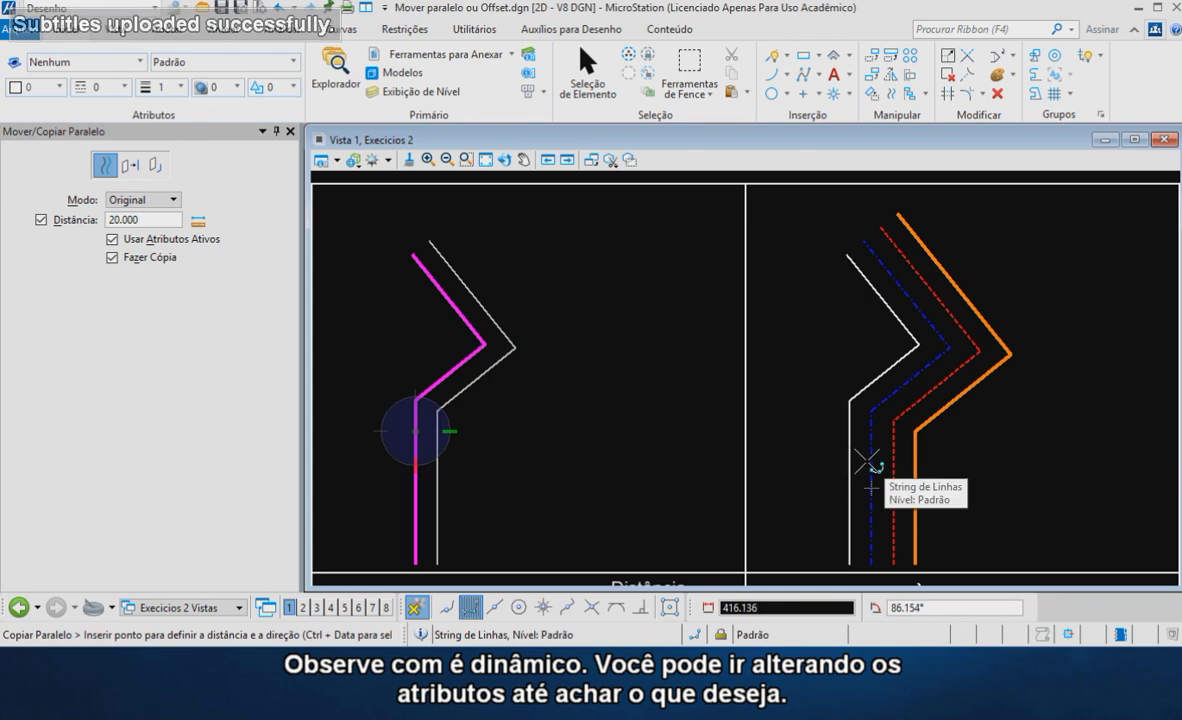
pyautogui.keyDown('alt'); pyautogui.click(870, 463); pyautogui.keyUp('alt')
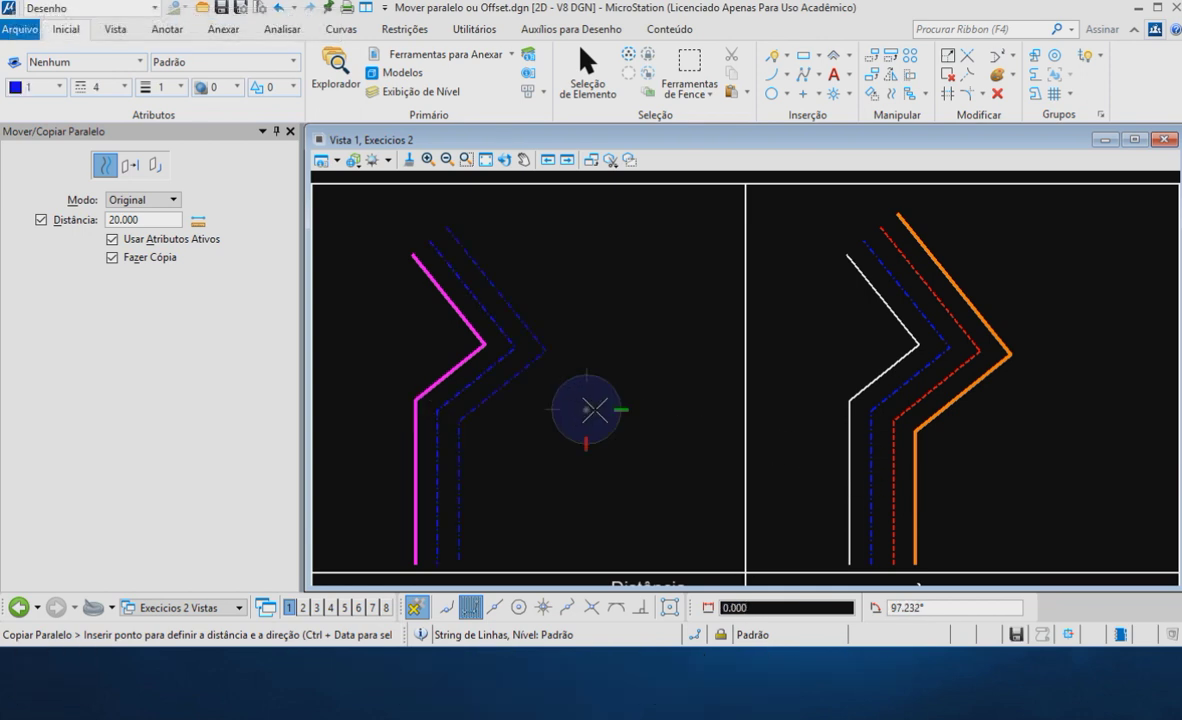
pyautogui.keyDown('alt'); pyautogui.click(892, 456); pyautogui.keyUp('alt')
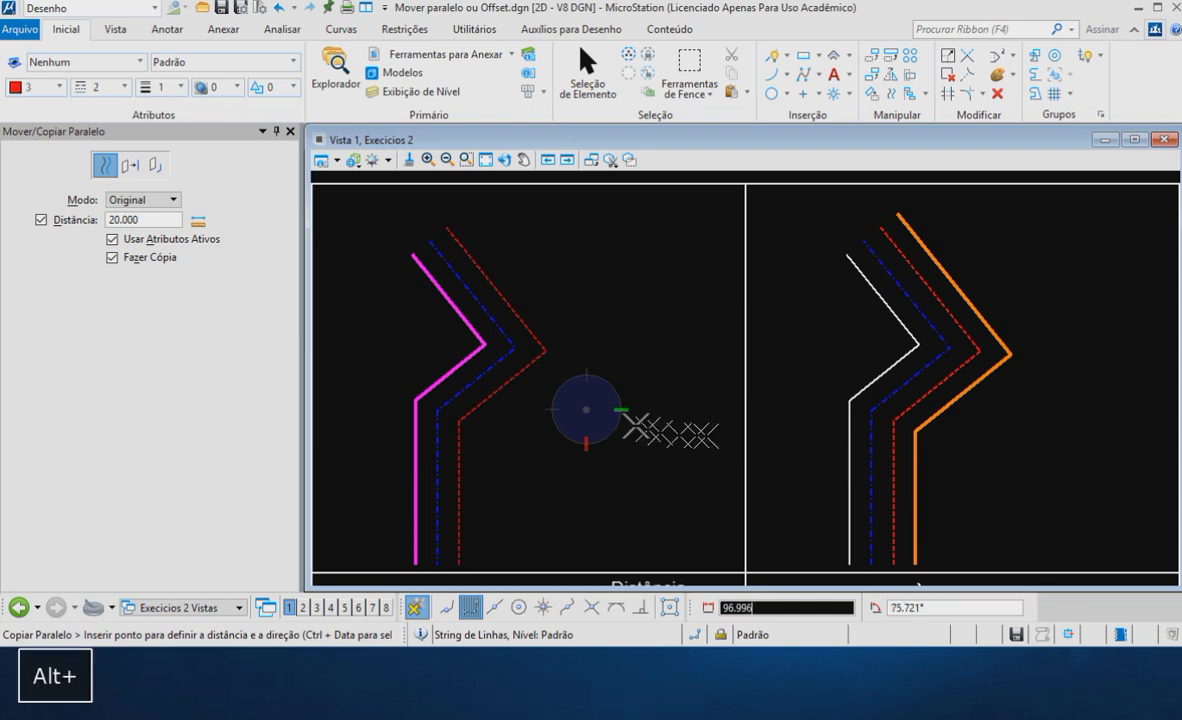
pyautogui.click(572, 410)
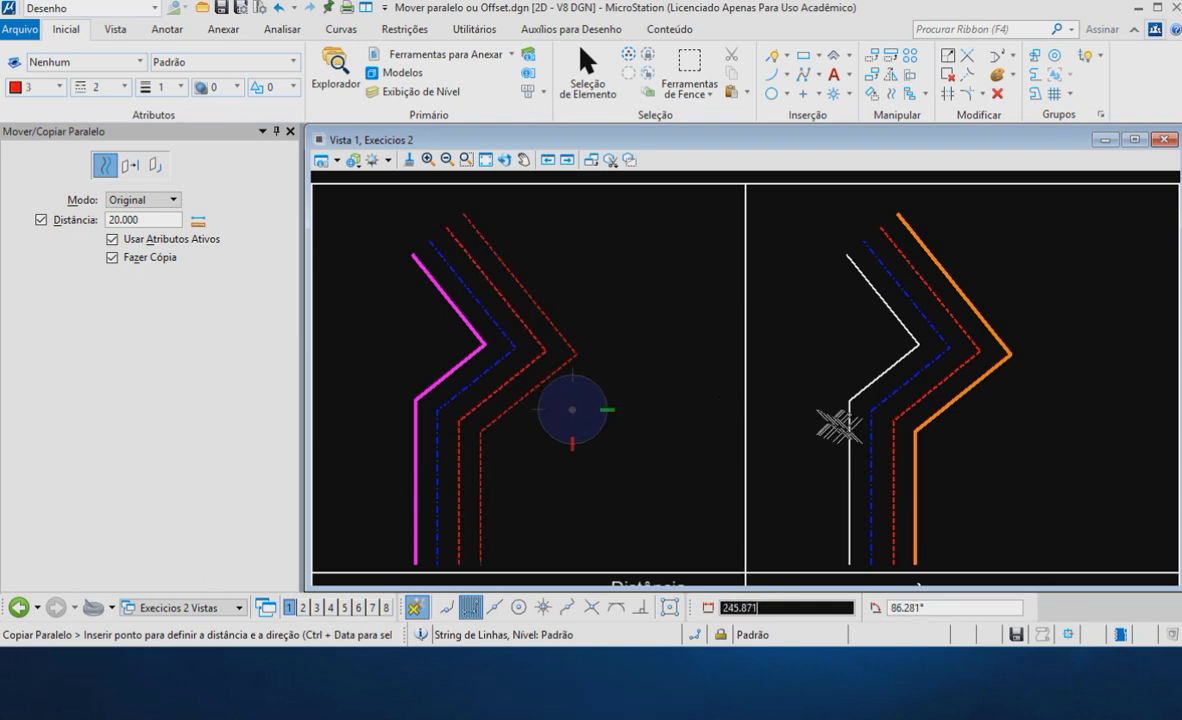
pyautogui.keyDown('alt'); pyautogui.click(914, 452); pyautogui.keyUp('alt')
pyautogui.click(683, 384)
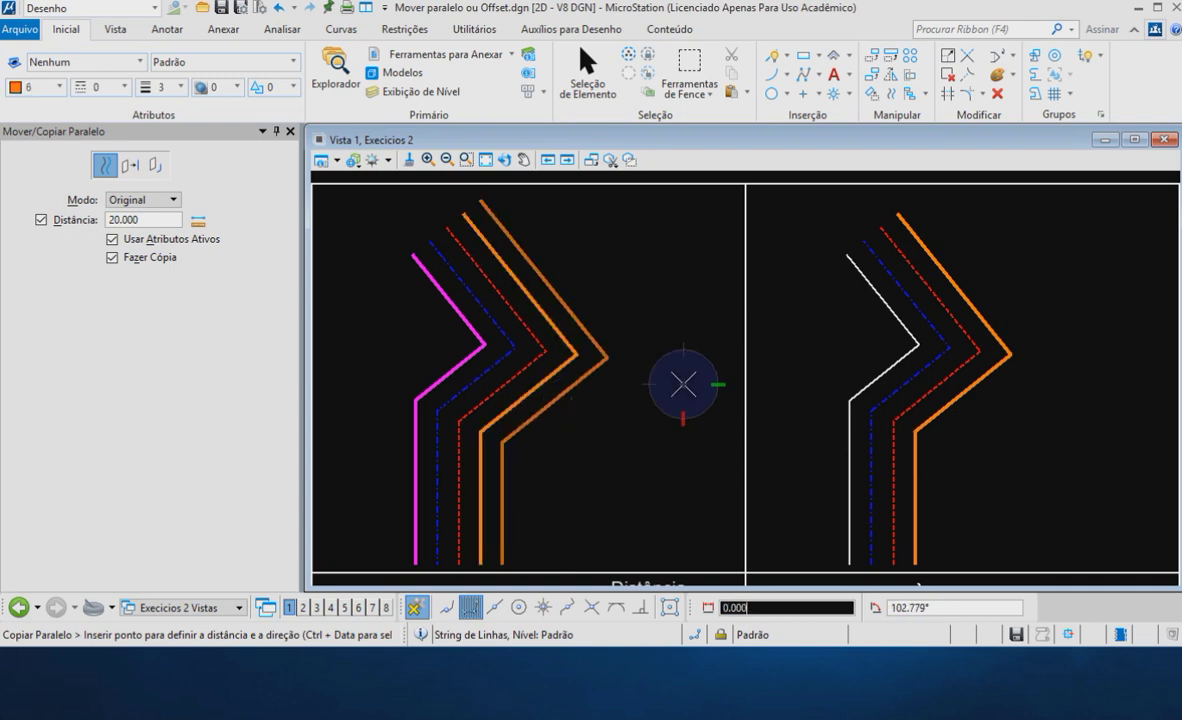
pyautogui.rightClick(687, 385)
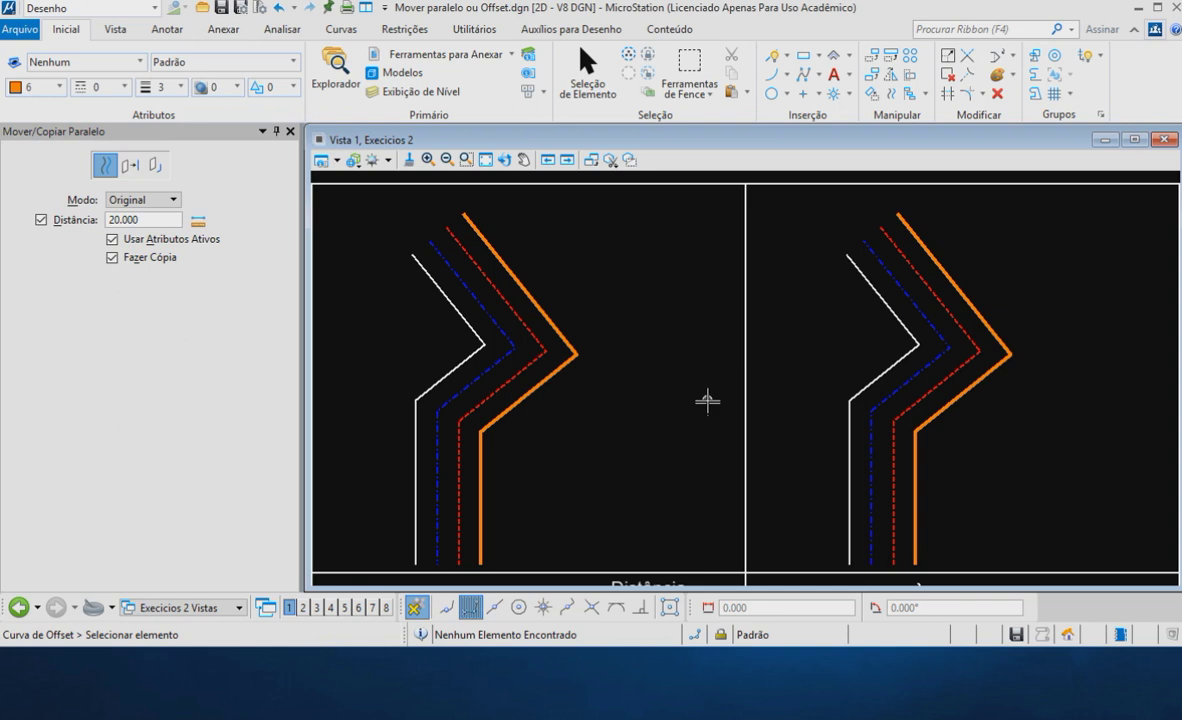
# Pan up to the Distância exercise showing a lone chevron beside its offset example.
pyautogui.click(522, 163)
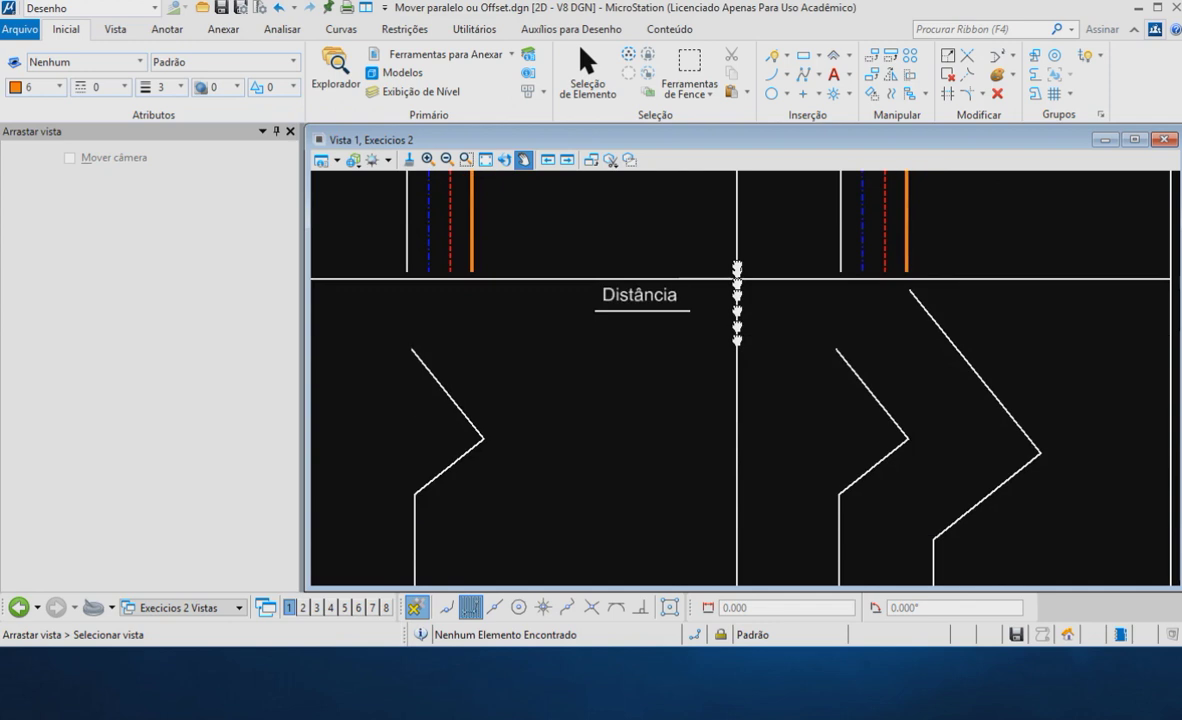
pyautogui.moveTo(745, 572)
pyautogui.mouseDown()
pyautogui.moveTo(737, 163)
pyautogui.moveTo(735, 178)
pyautogui.mouseUp()
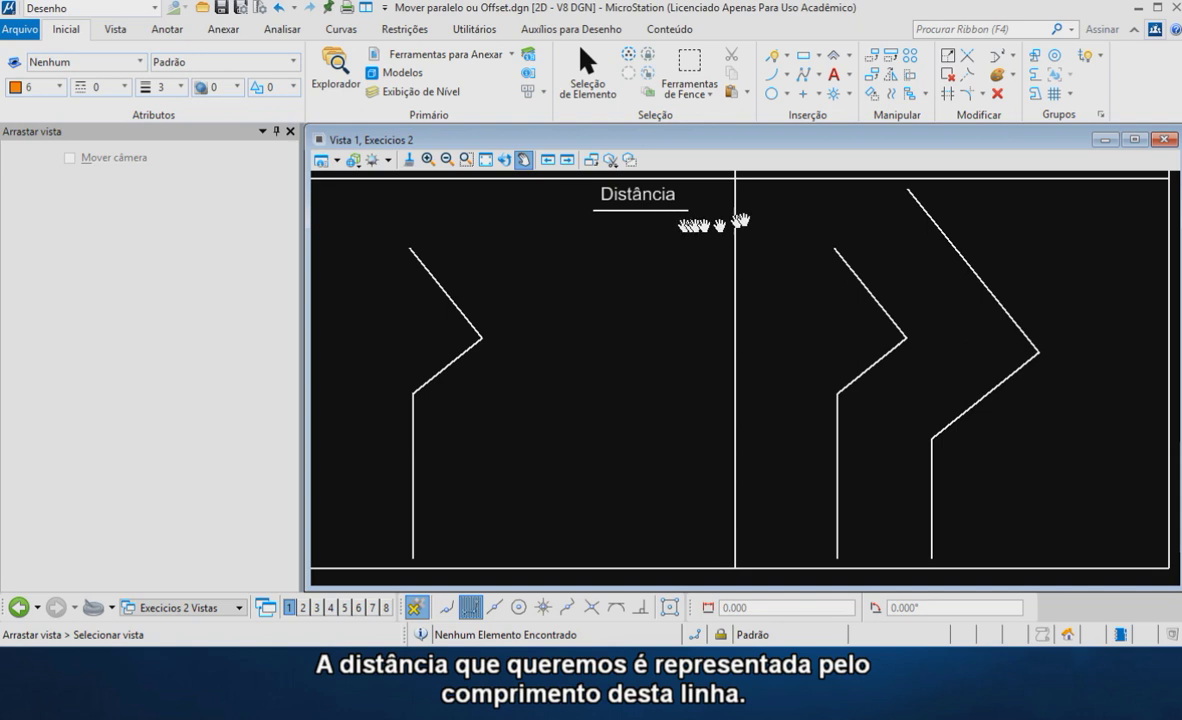
# Start Copy Parallel and measure the offset distance from the drawing as 86.419.
pyautogui.click(911, 95)
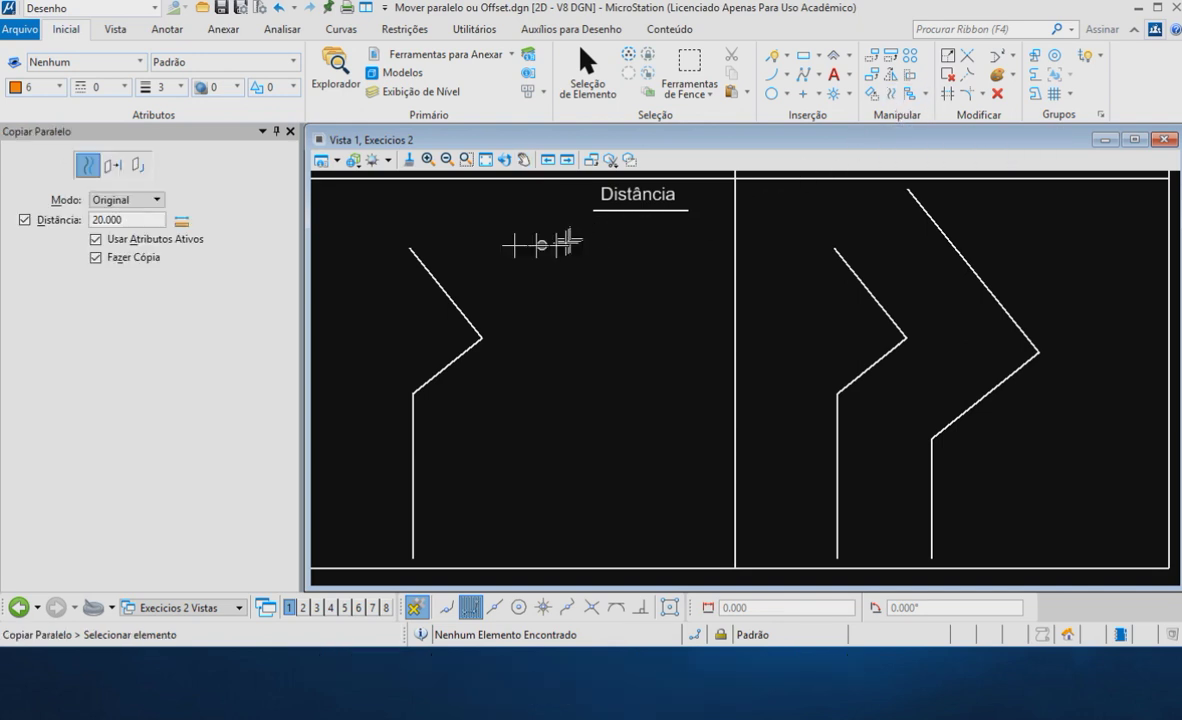
pyautogui.doubleClick(110, 218)
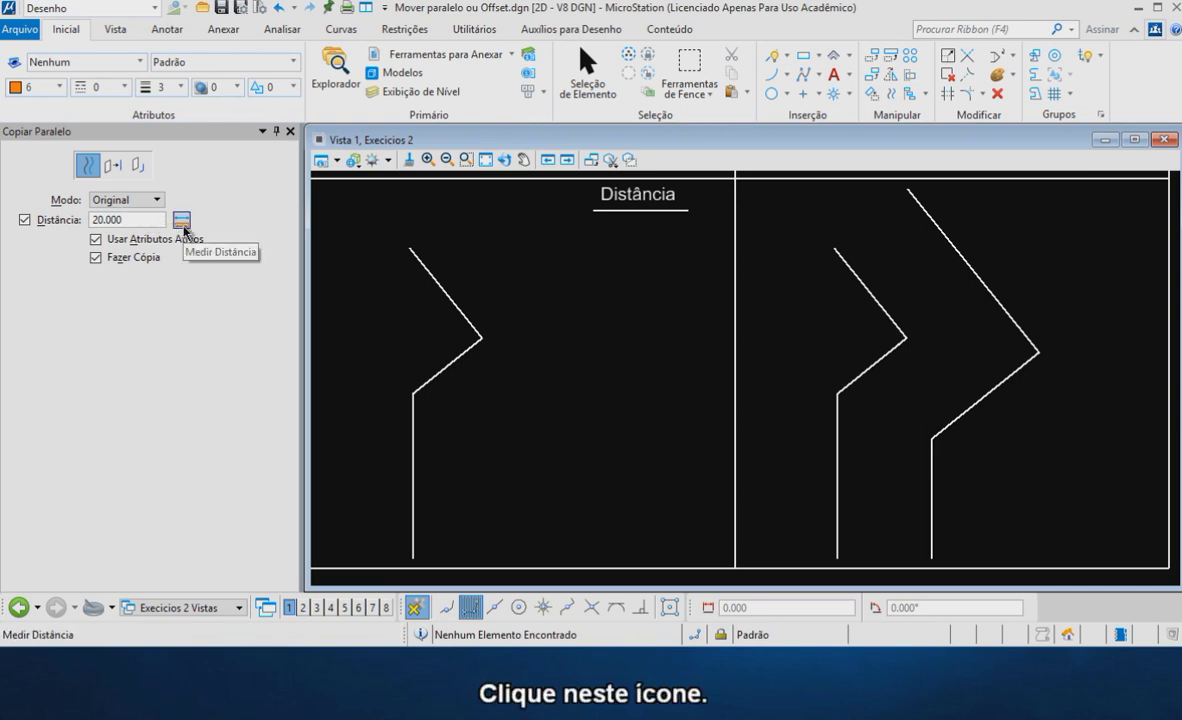
pyautogui.click(182, 227)
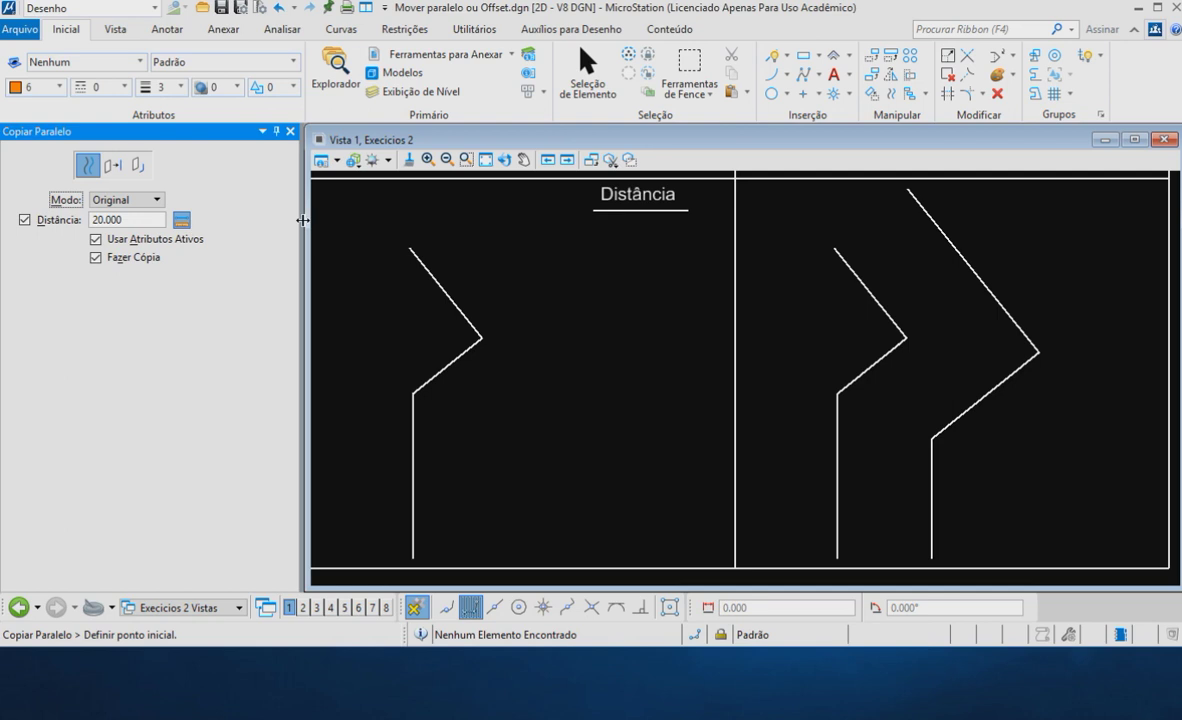
pyautogui.click(594, 212)
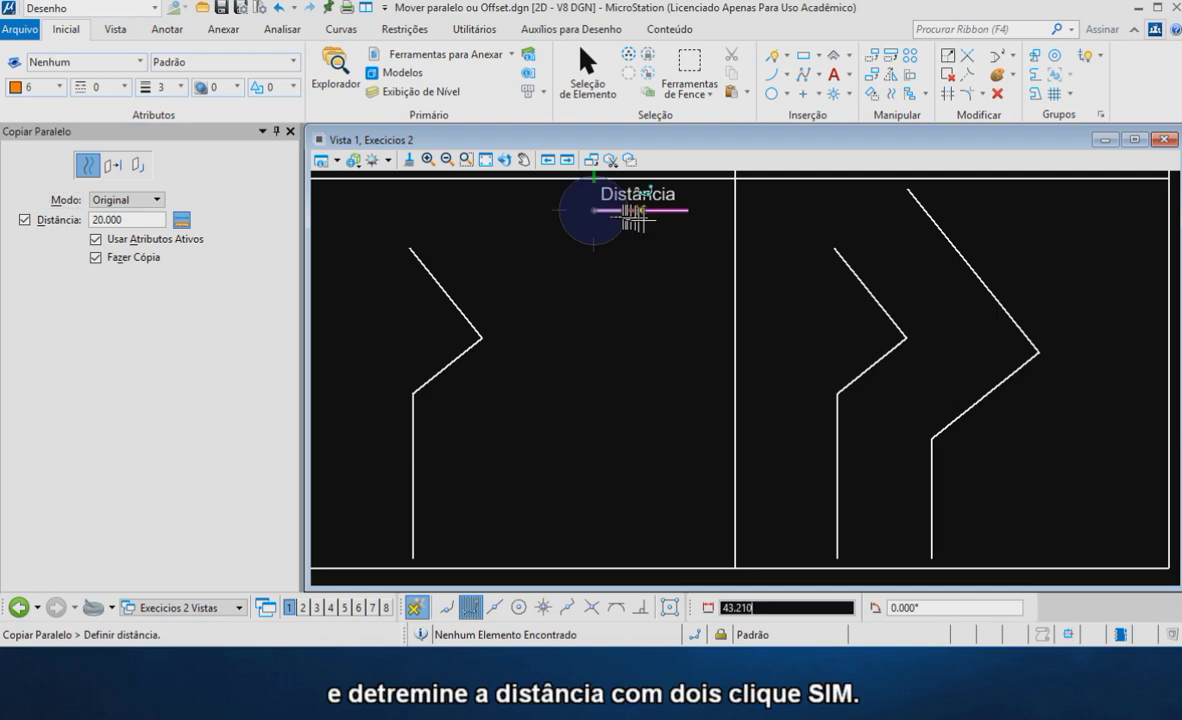
pyautogui.click(686, 210)
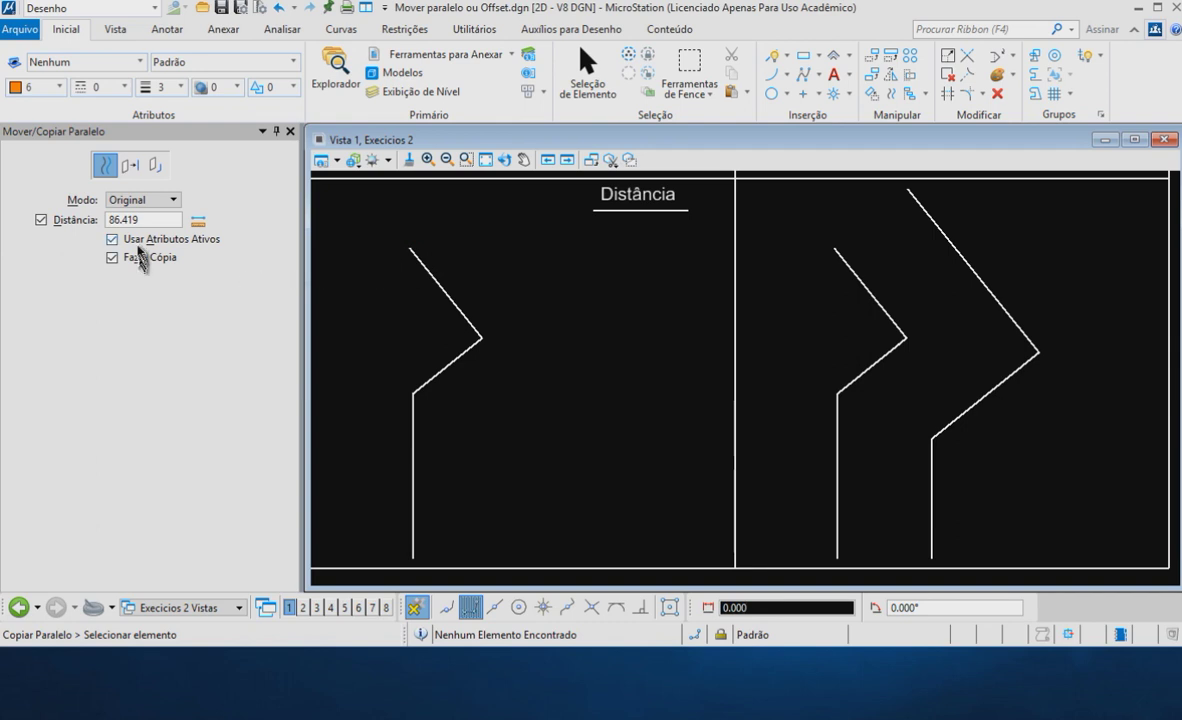
# Place a white parallel copy of the left line string to its right.
pyautogui.click(412, 446)
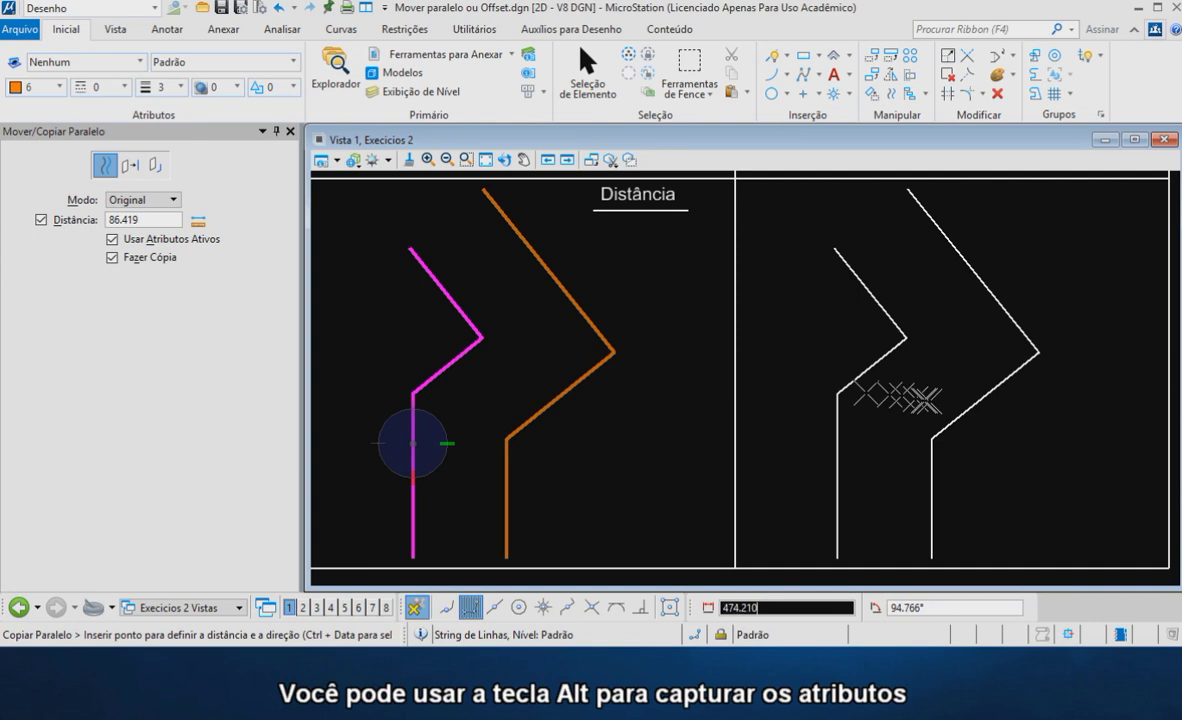
pyautogui.keyDown('alt'); pyautogui.click(965, 410); pyautogui.keyUp('alt')
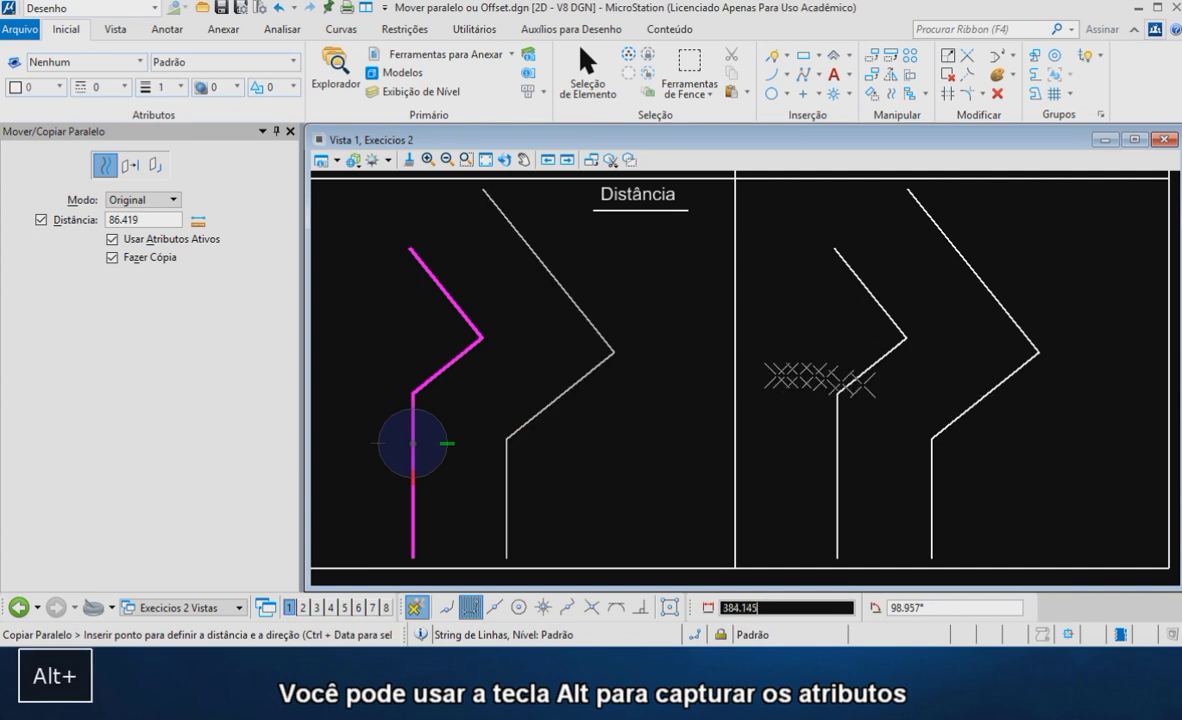
pyautogui.click(647, 344)
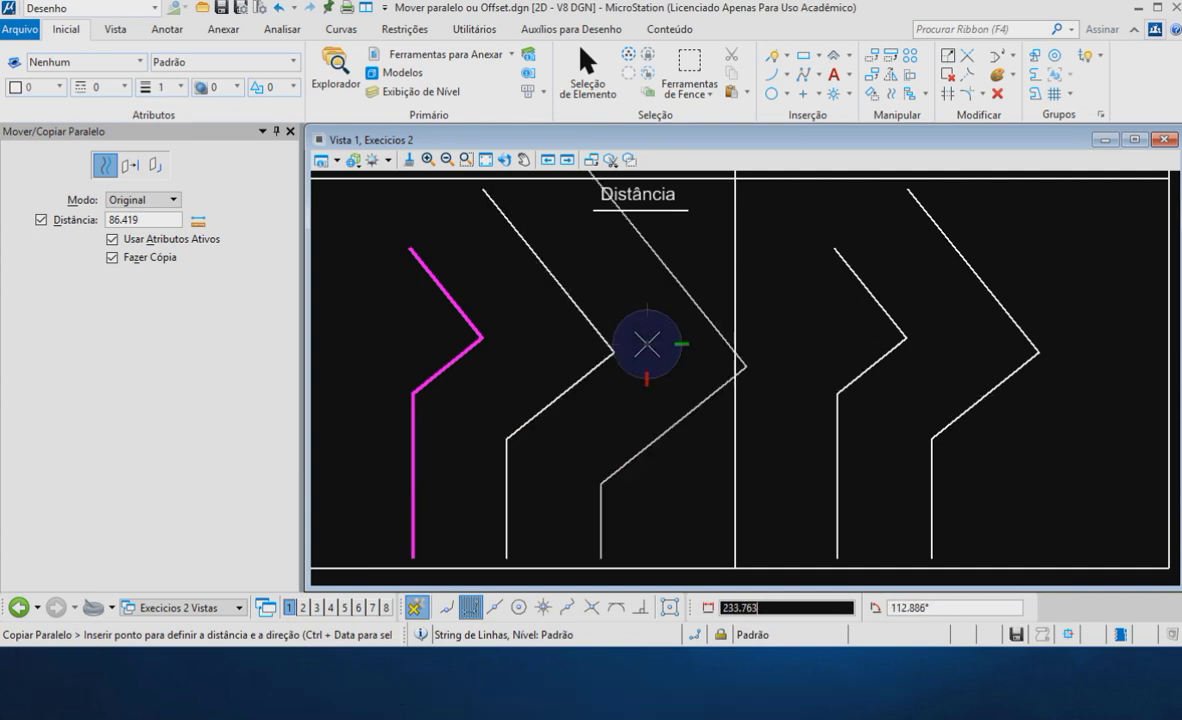
pyautogui.rightClick(657, 351)
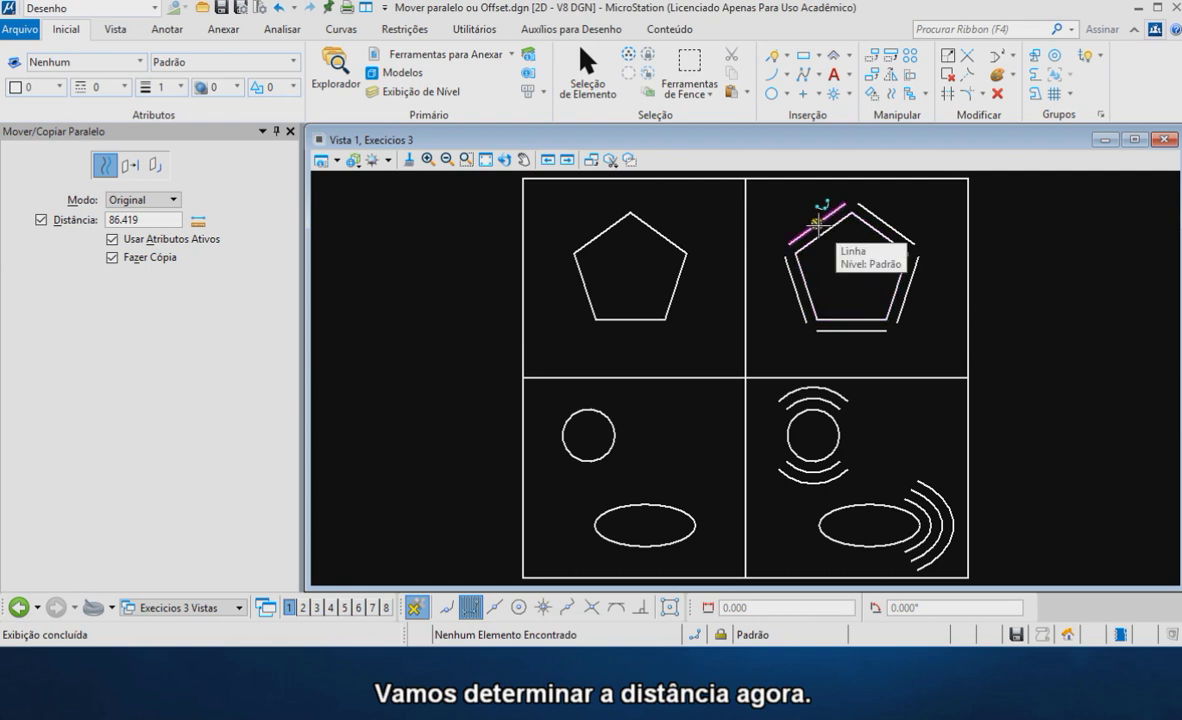
# Measure between the sample pentagon's side and its offset, setting Distância to 20.000.
pyautogui.click(203, 223)
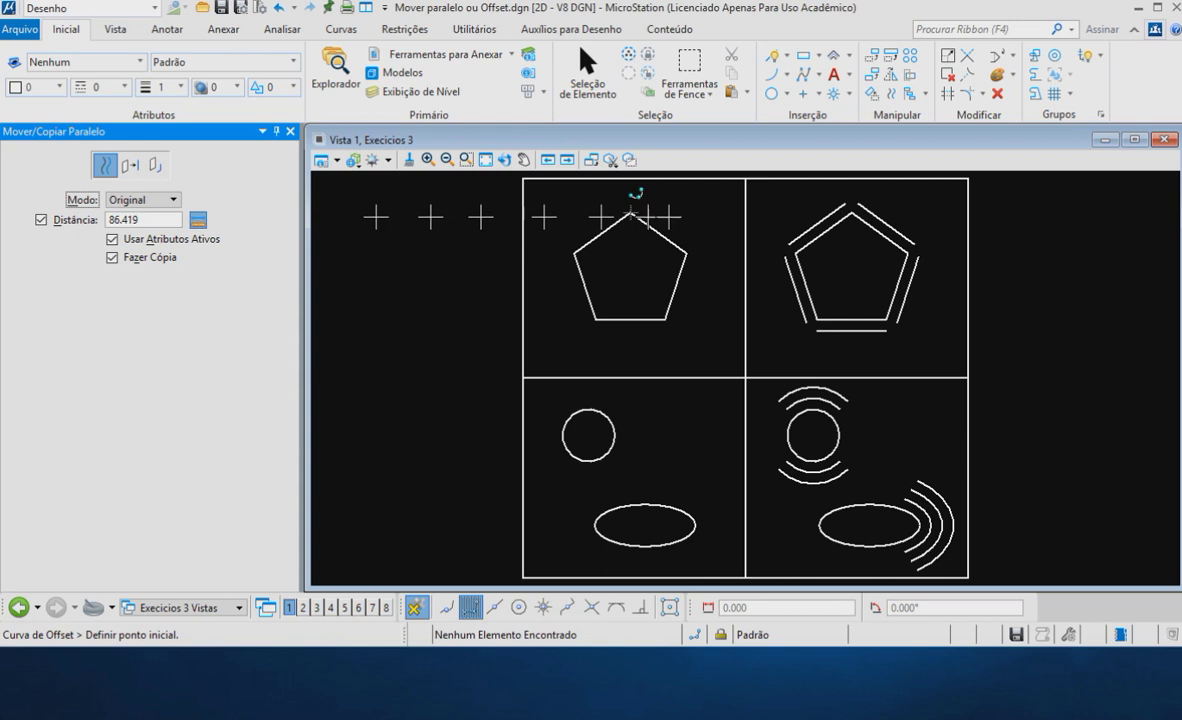
pyautogui.click(822, 228)
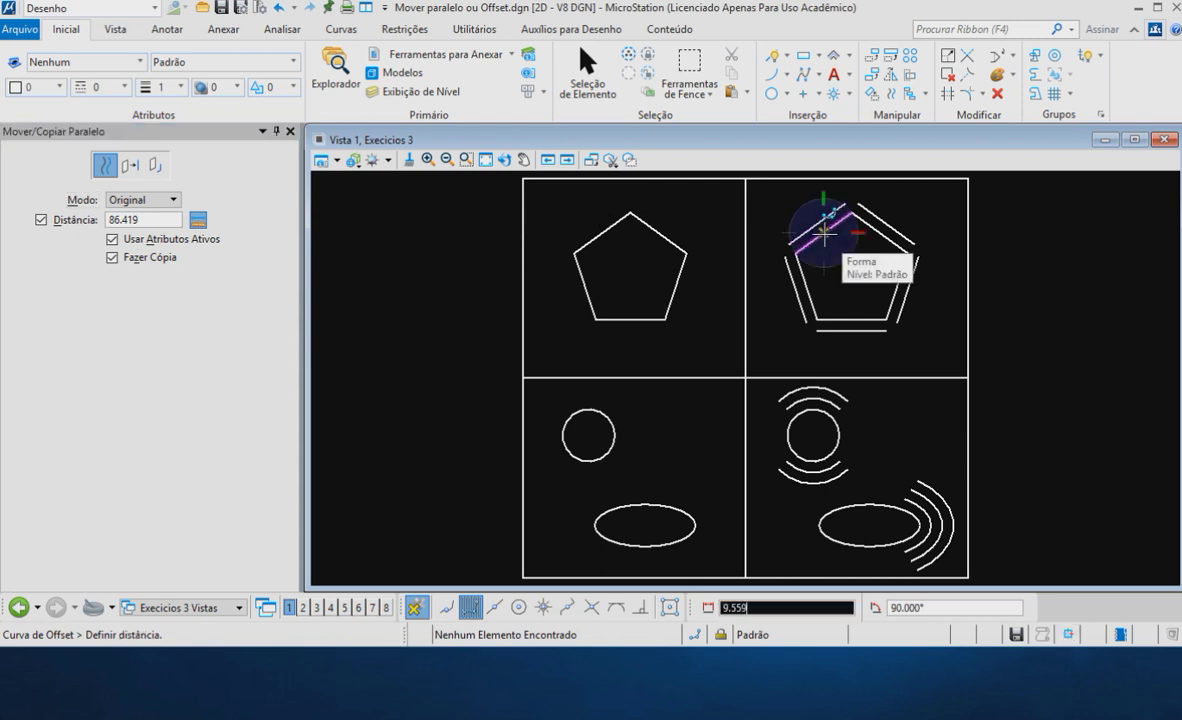
pyautogui.click(820, 228)
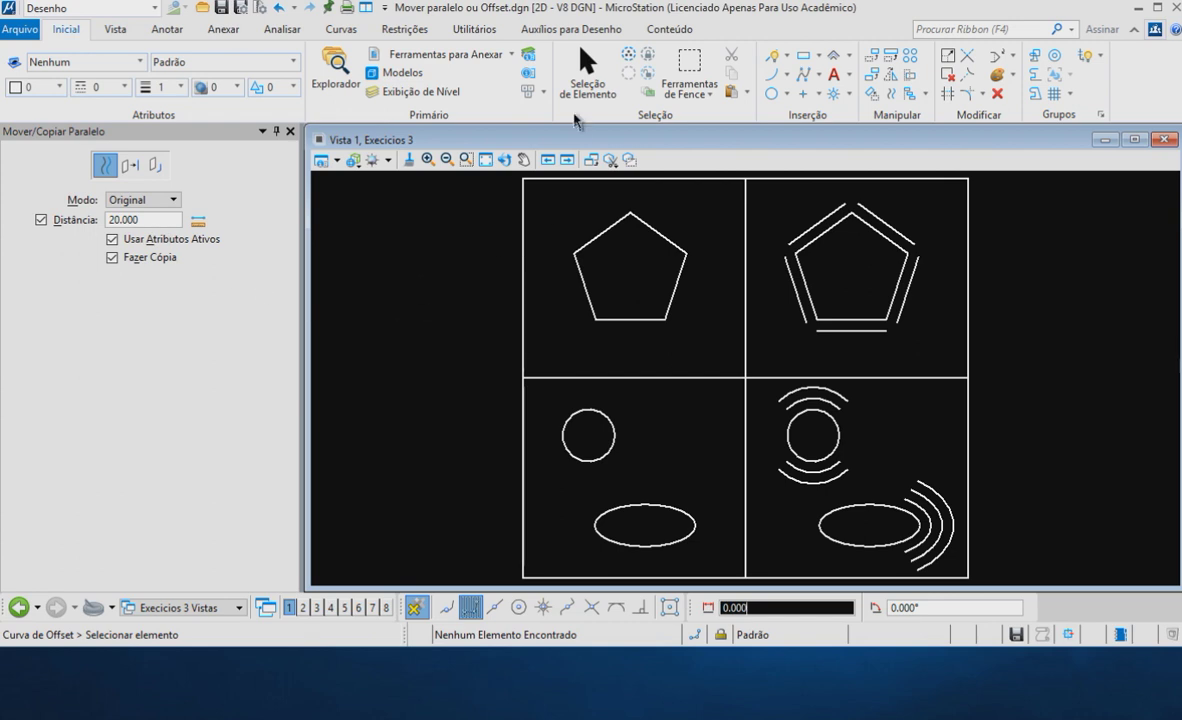
# Select then deselect the left pentagon to confirm it is a single shape.
pyautogui.click(591, 68)
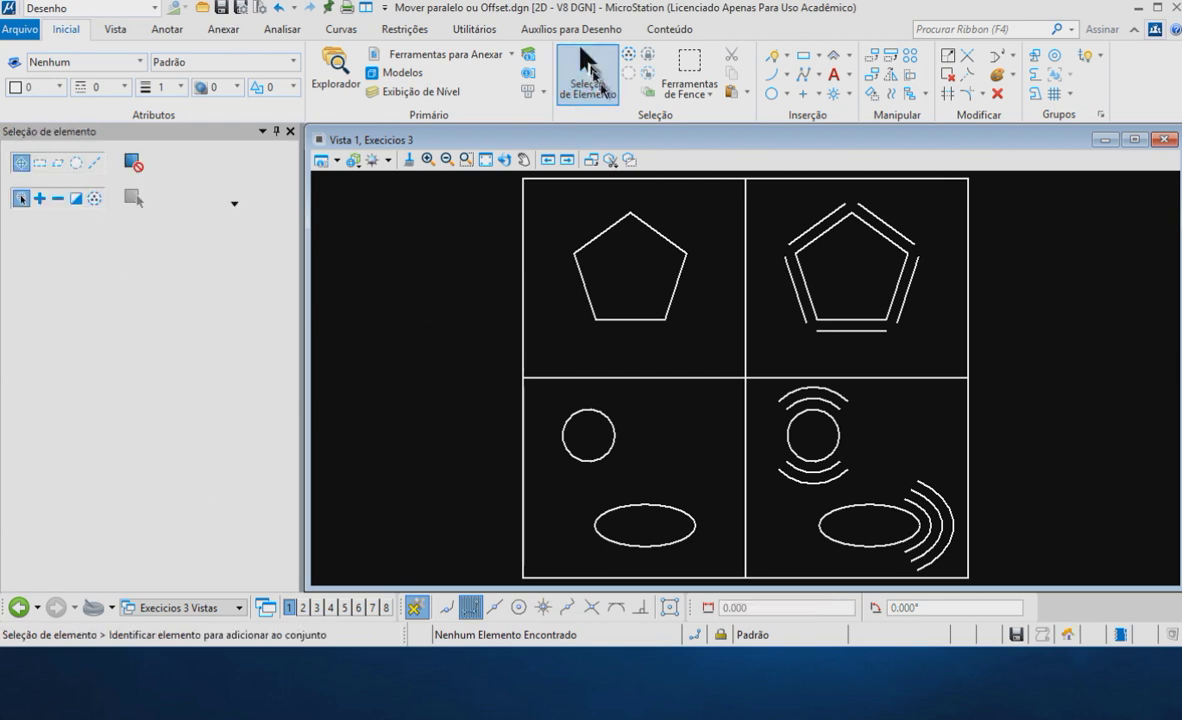
pyautogui.click(682, 254)
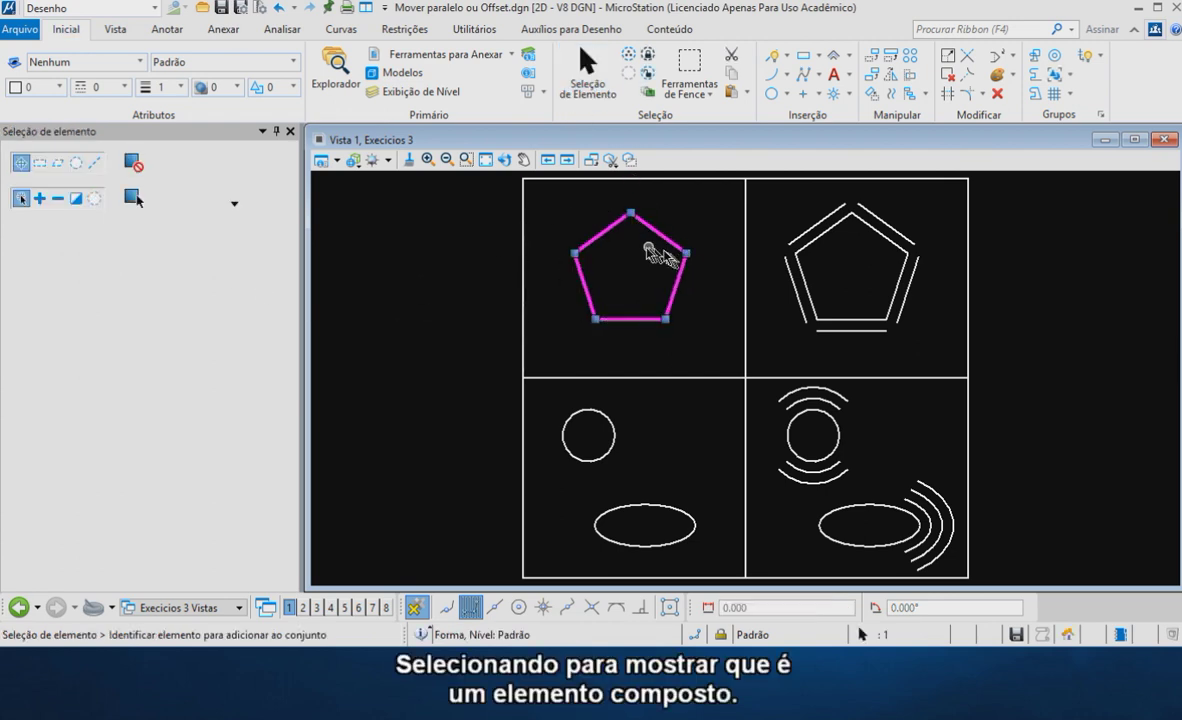
pyautogui.click(650, 250)
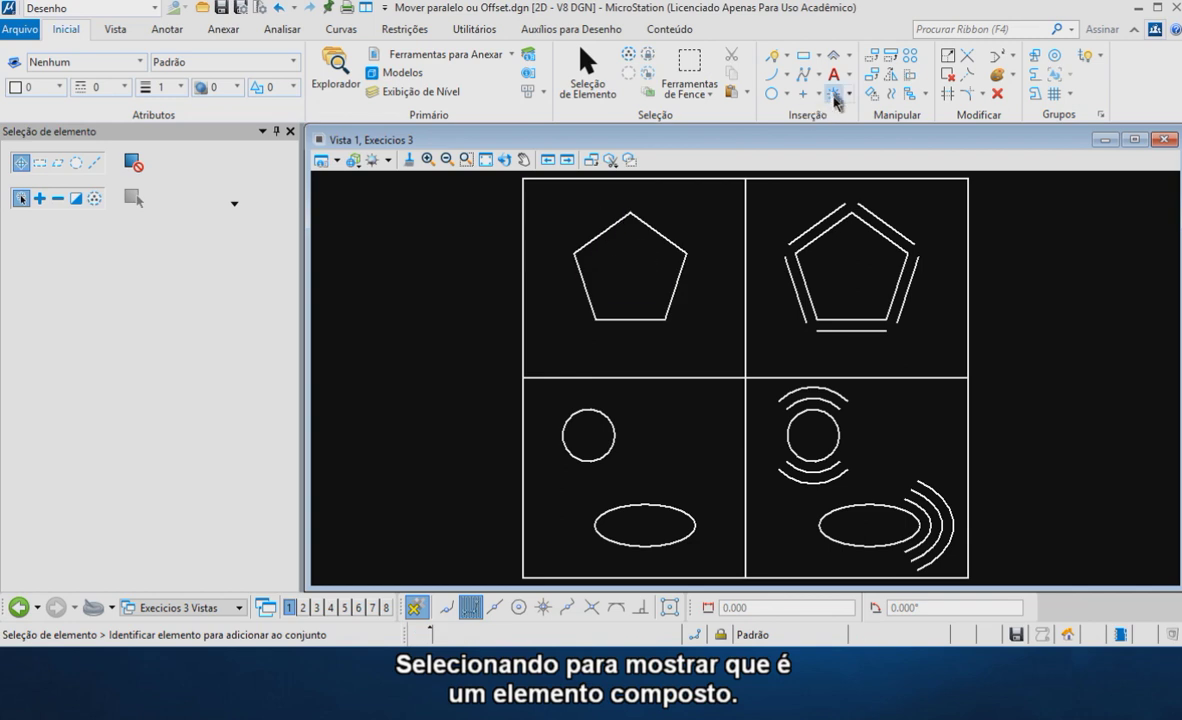
pyautogui.click(890, 93)
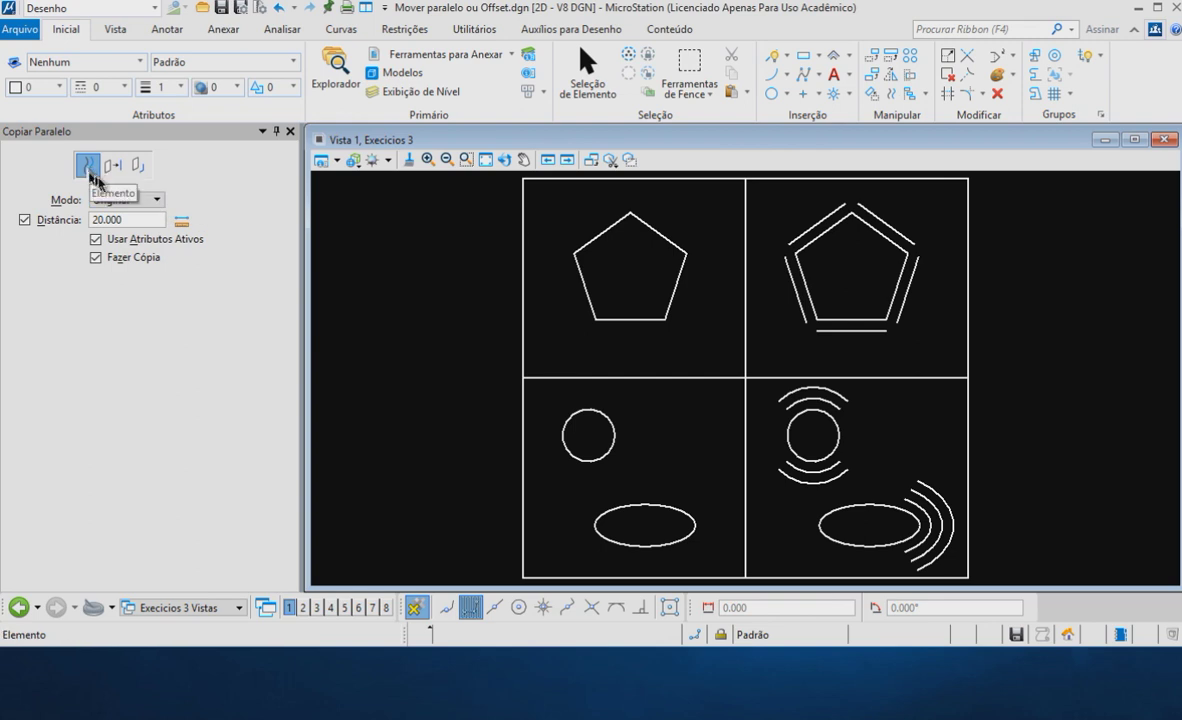
# With Element mode and active attributes off, preview a 20.000 offset of the left pentagon, then cancel it.
pyautogui.click(94, 176)
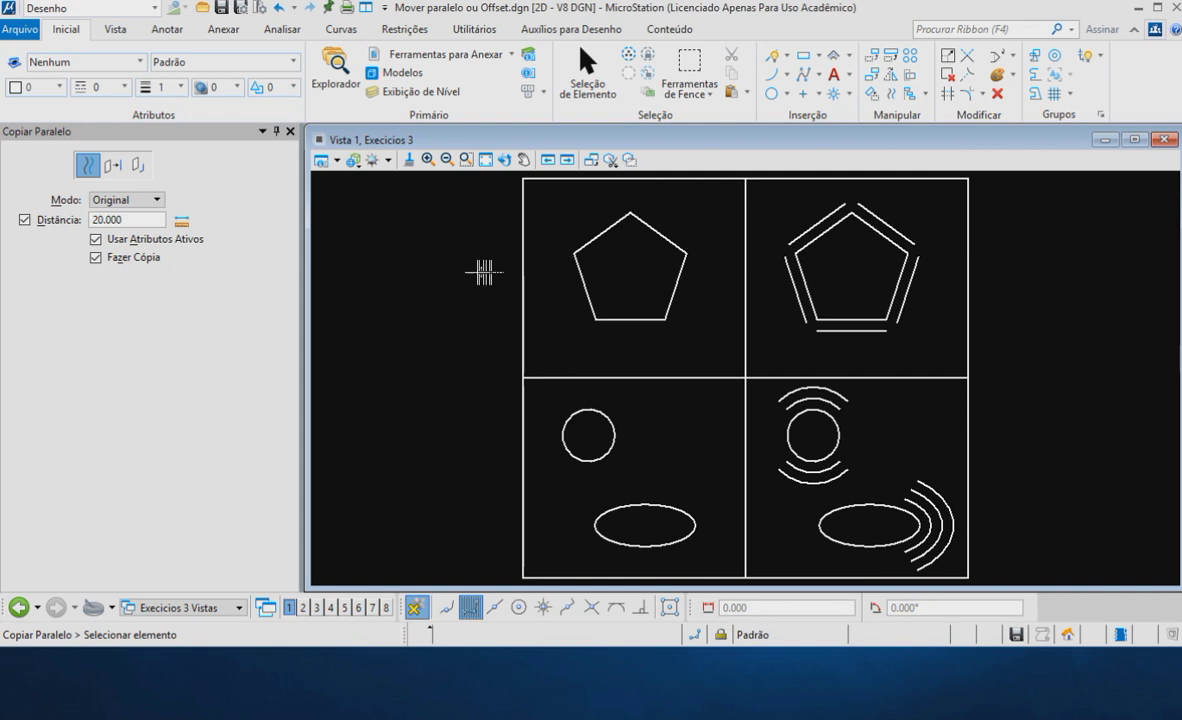
pyautogui.click(98, 240)
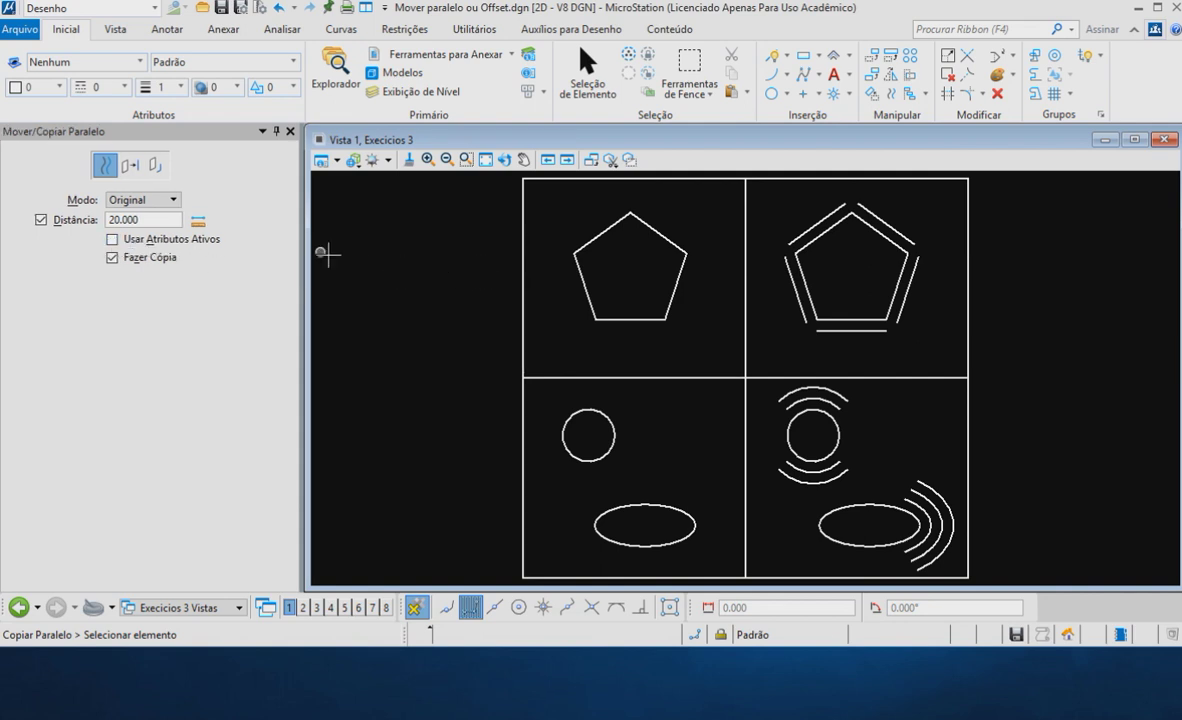
pyautogui.click(632, 320)
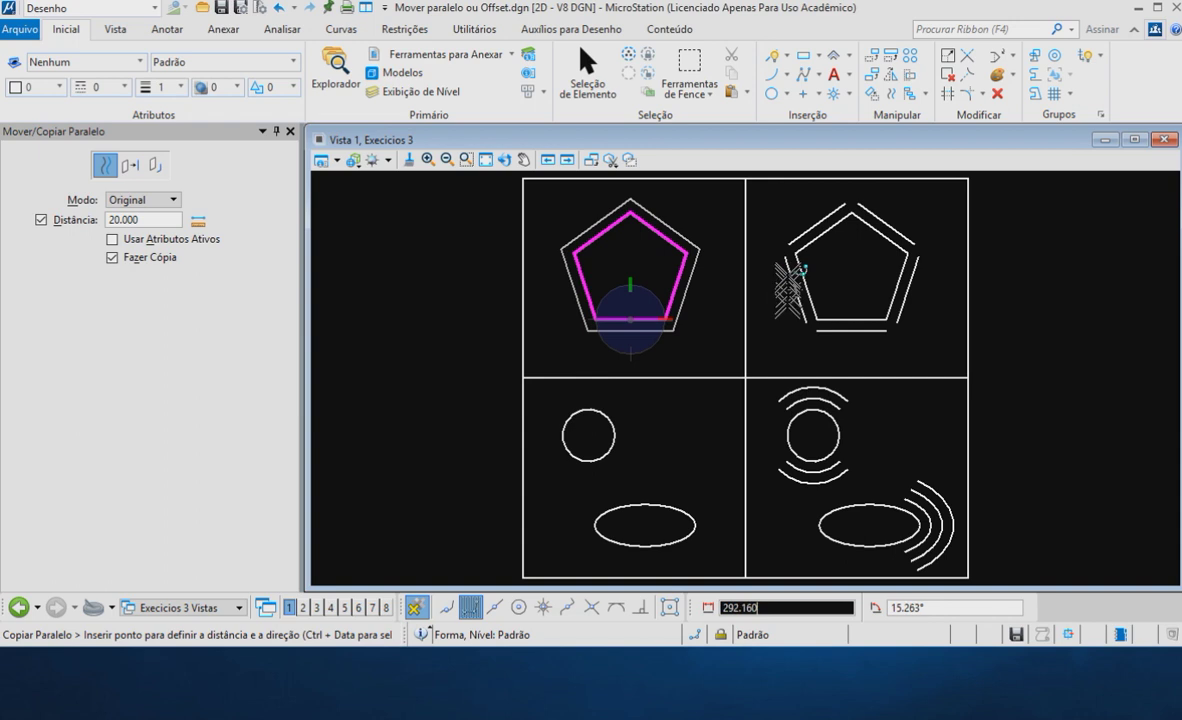
pyautogui.click(631, 320)
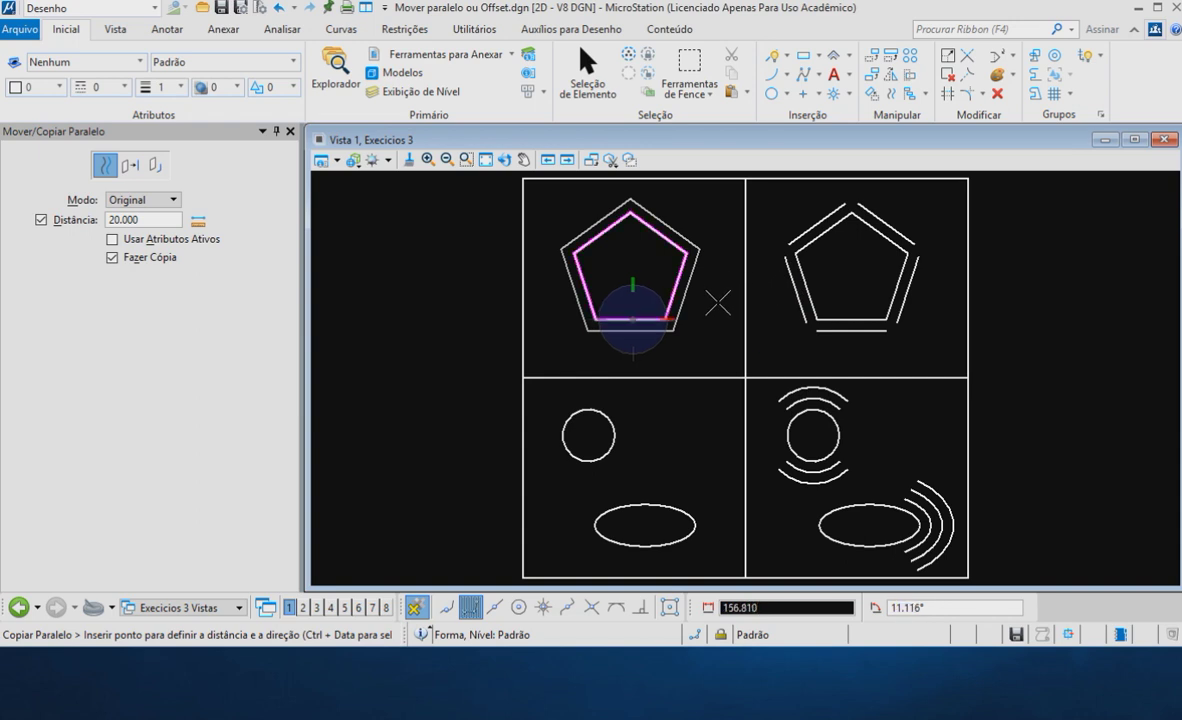
pyautogui.rightClick(702, 297)
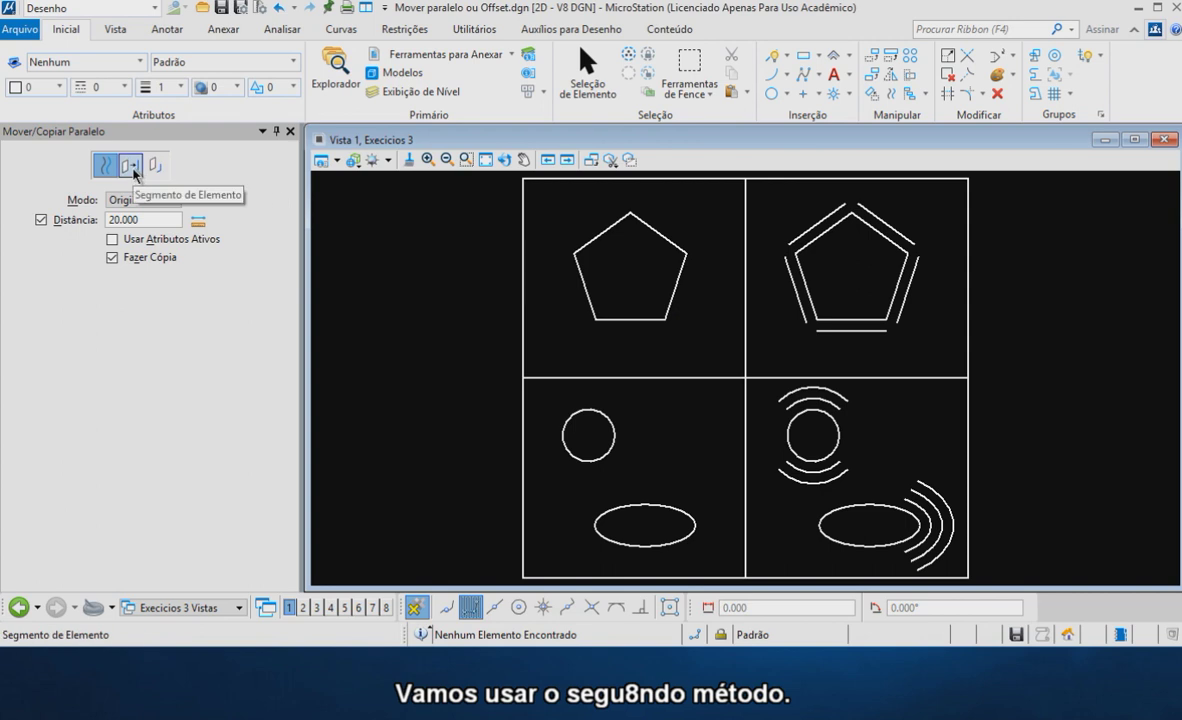
# In segment mode, offset each of the left pentagon's five sides outward by 20.000.
pyautogui.click(130, 166)
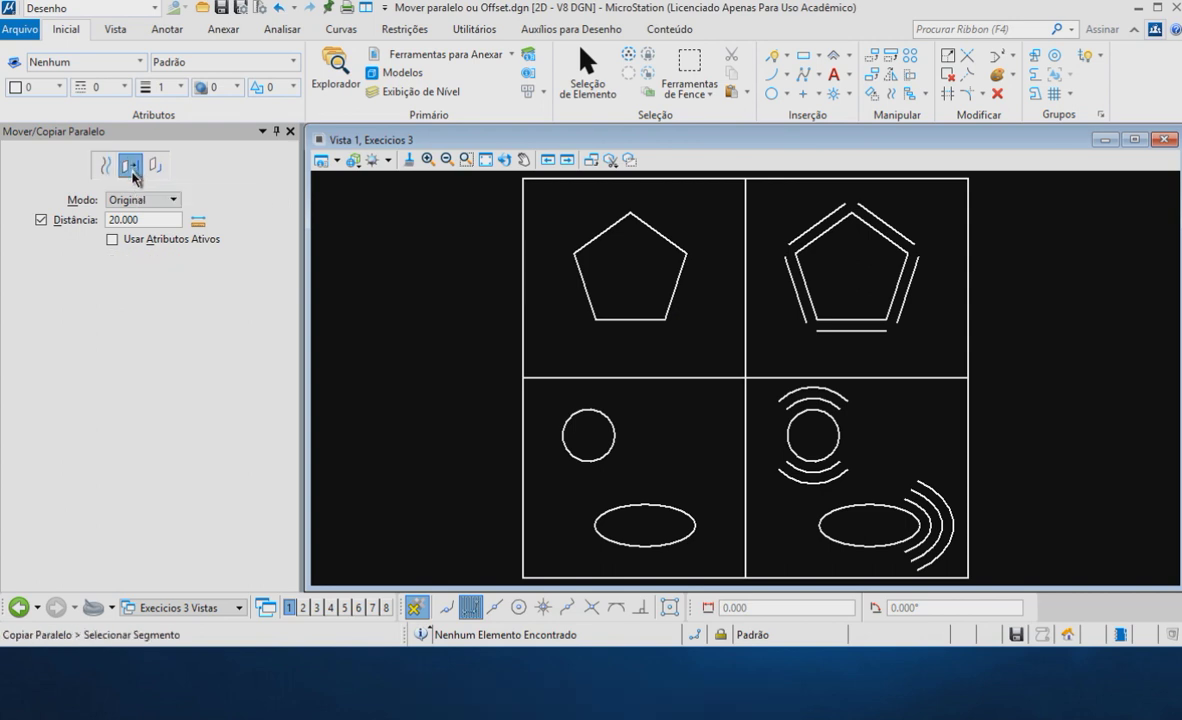
pyautogui.click(657, 234)
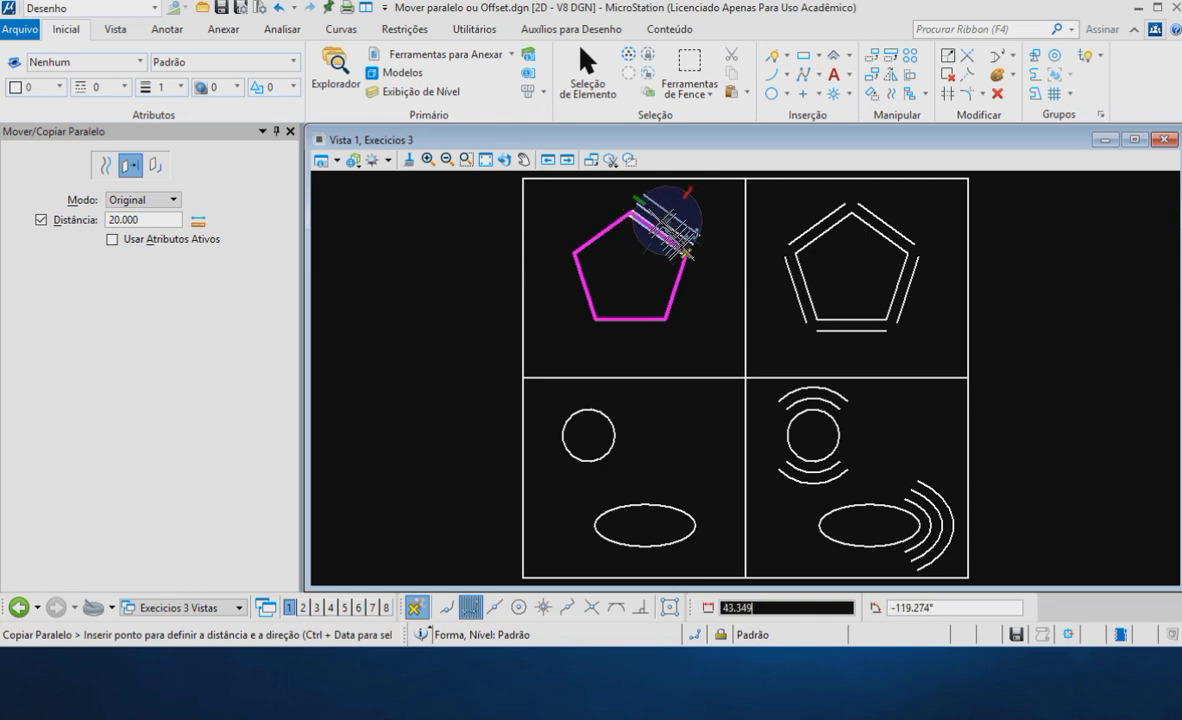
pyautogui.click(705, 226)
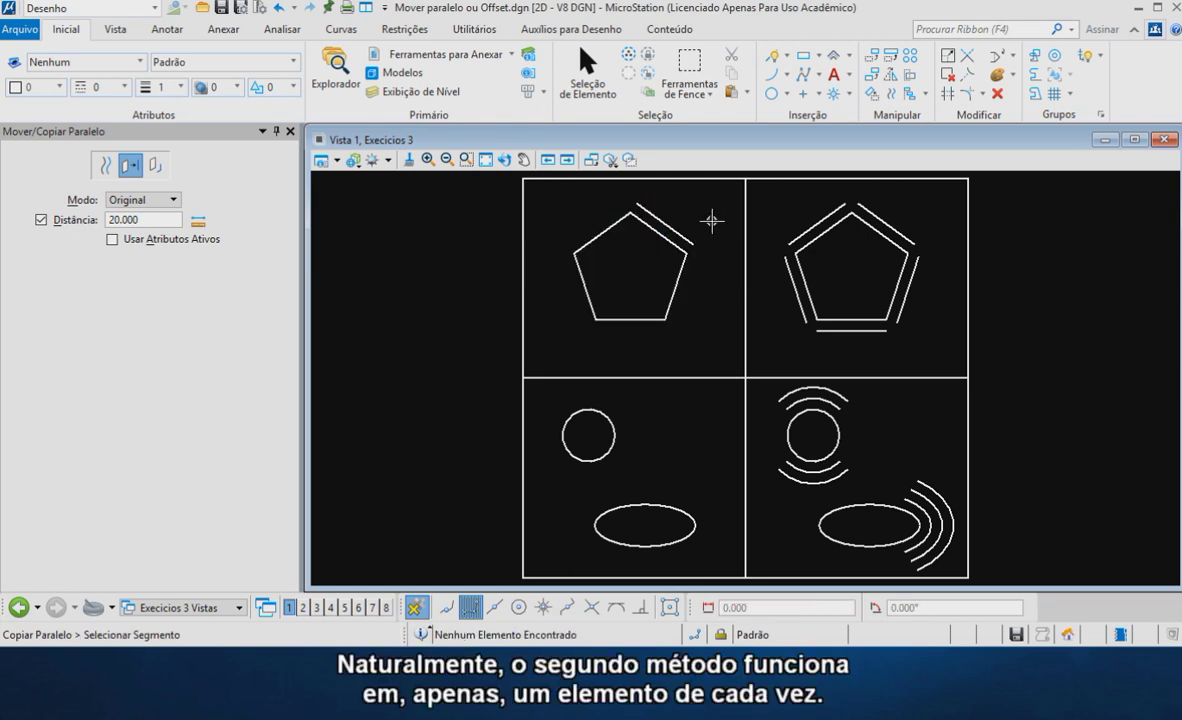
pyautogui.click(606, 233)
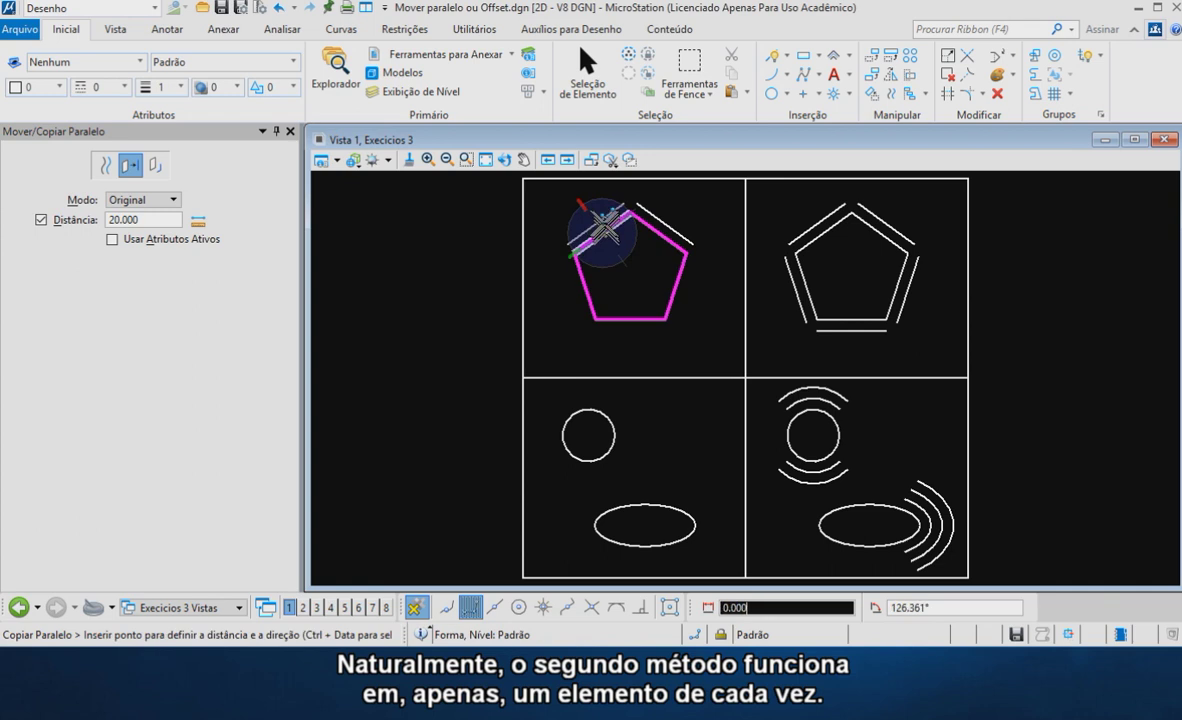
pyautogui.click(567, 211)
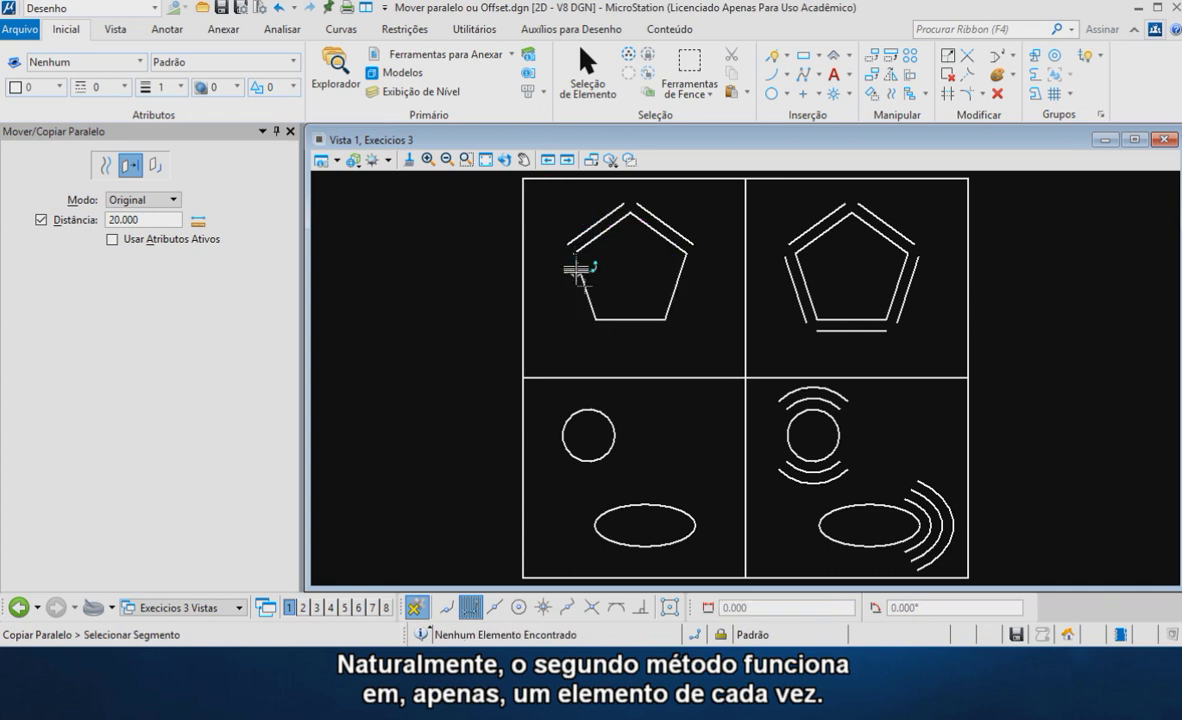
pyautogui.click(580, 274)
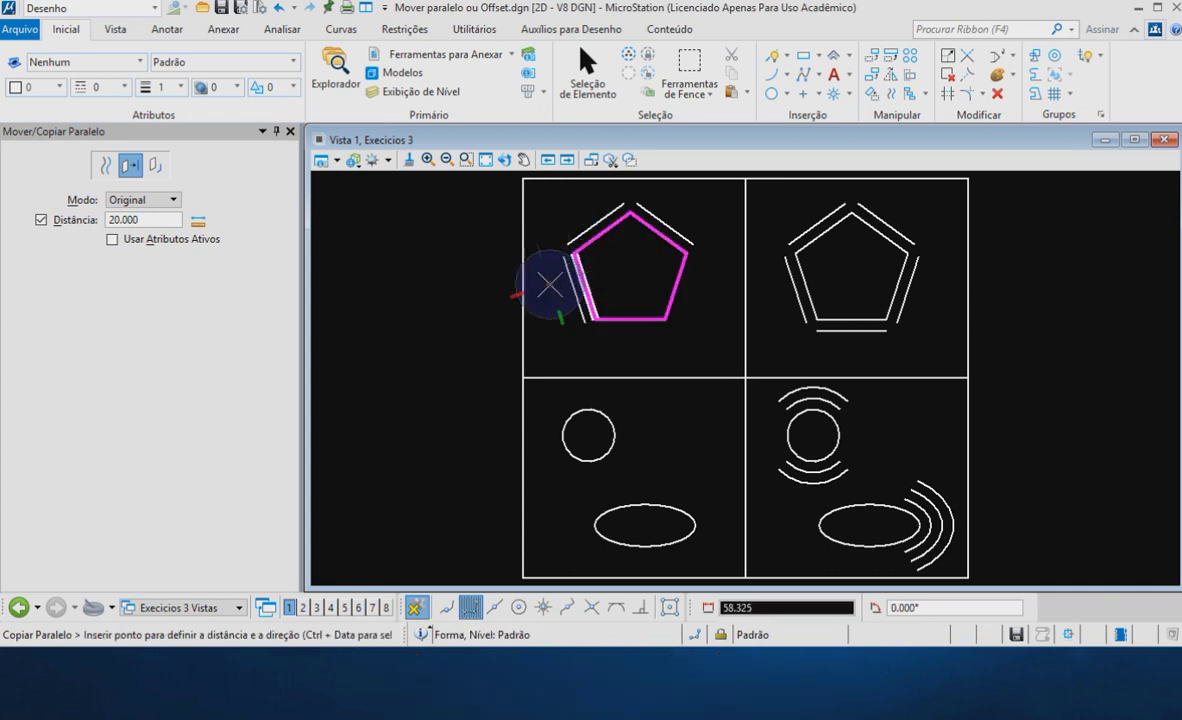
pyautogui.click(565, 320)
pyautogui.click(623, 319)
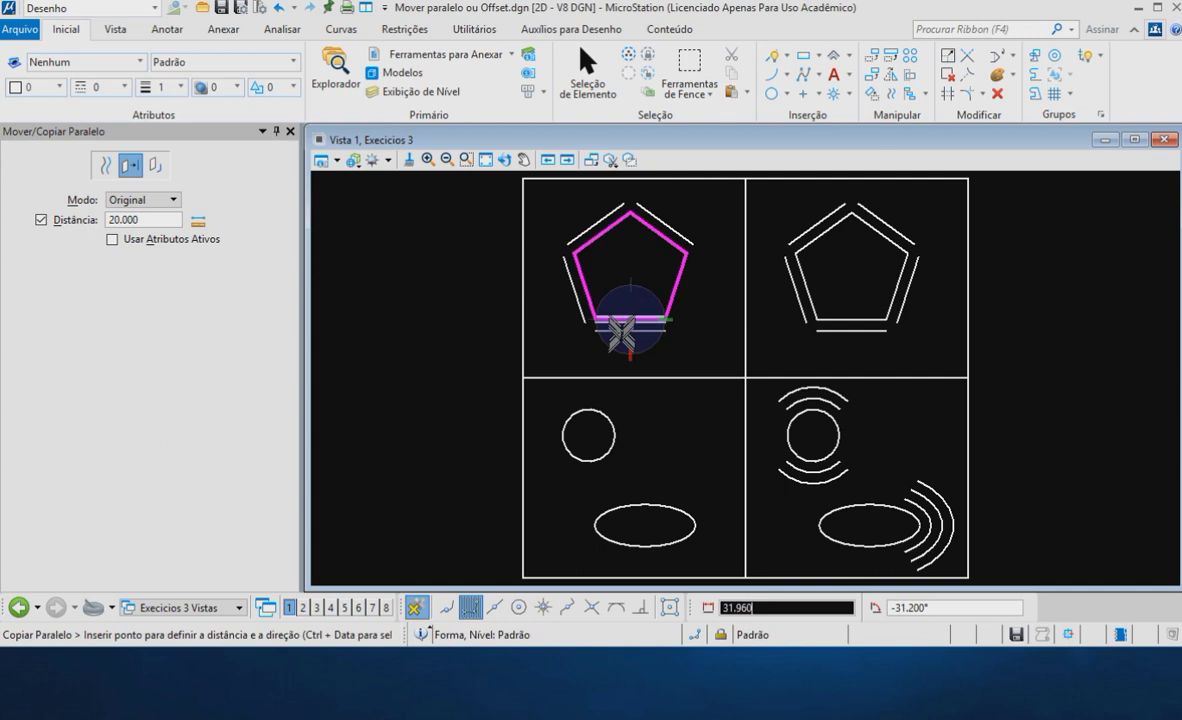
pyautogui.click(624, 336)
pyautogui.click(681, 268)
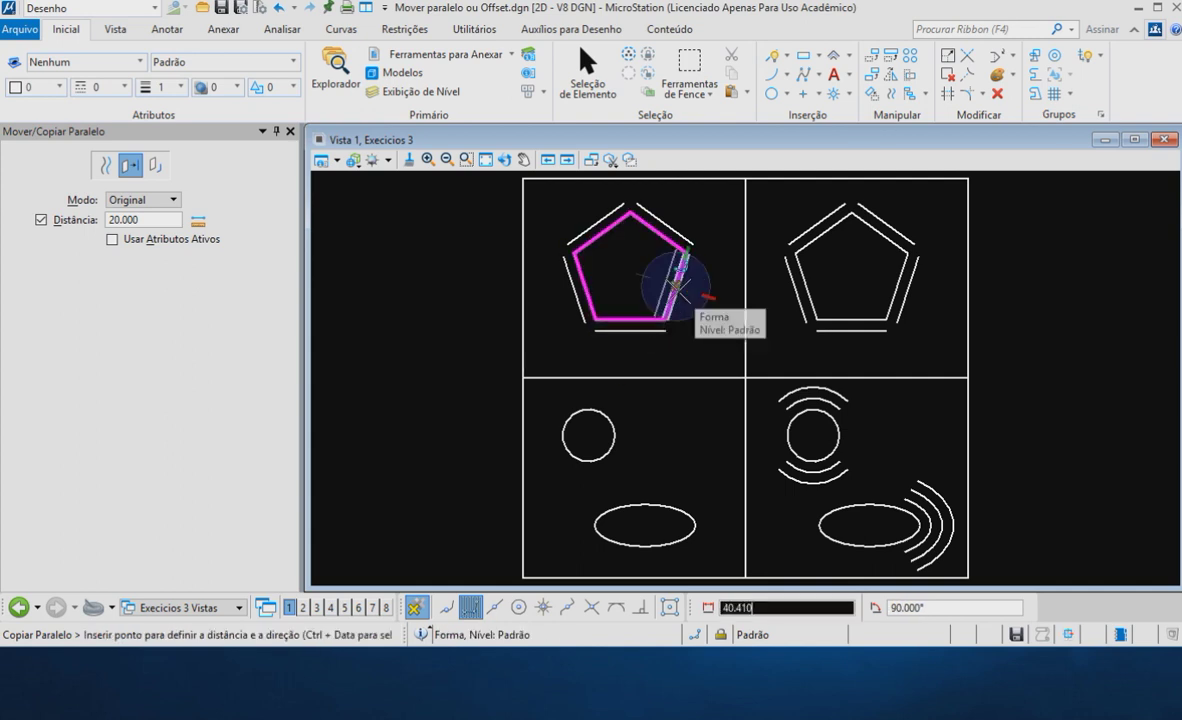
pyautogui.click(698, 292)
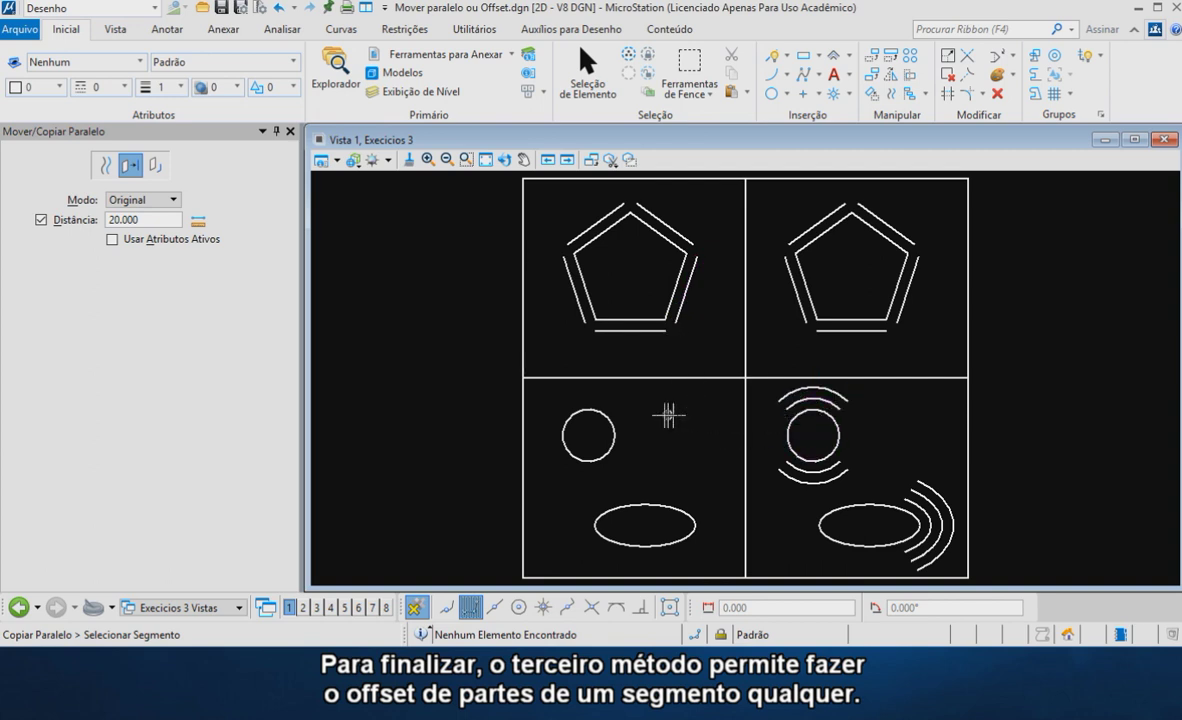
# Switch Copy Parallel to partial-offset mode and zoom in on the circle and ellipse exercise.
pyautogui.click(157, 166)
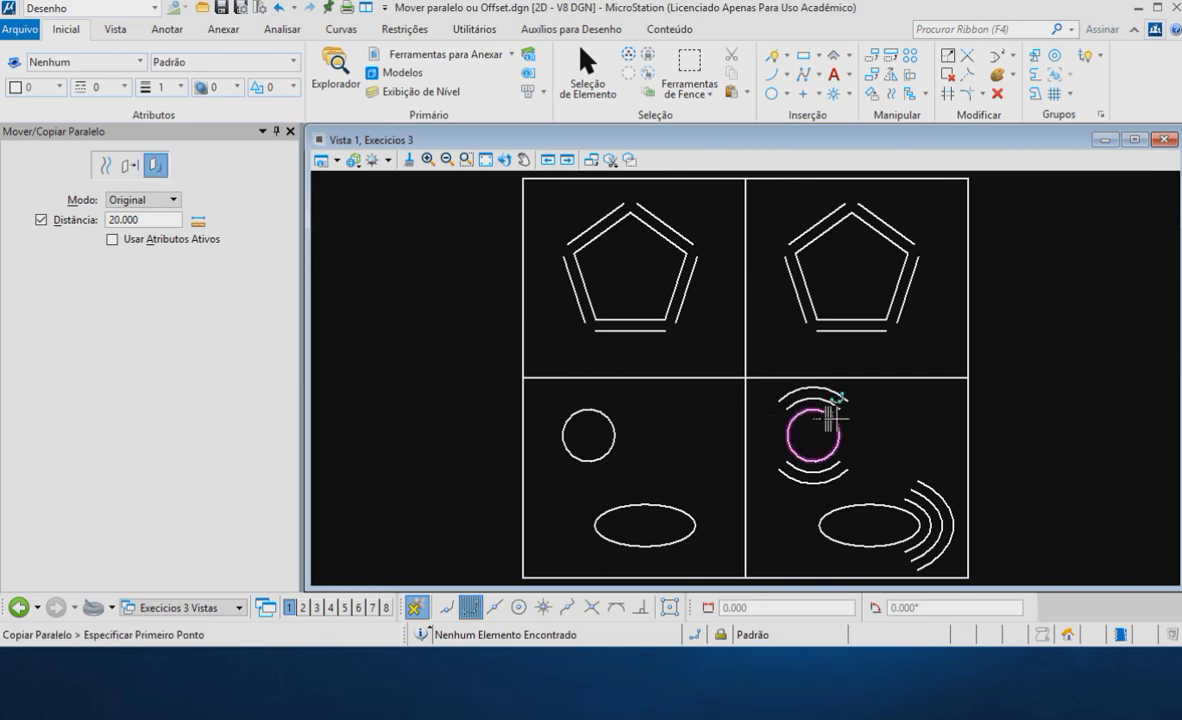
pyautogui.scroll(1, 970, 585)
pyautogui.scroll(1, 970, 585)
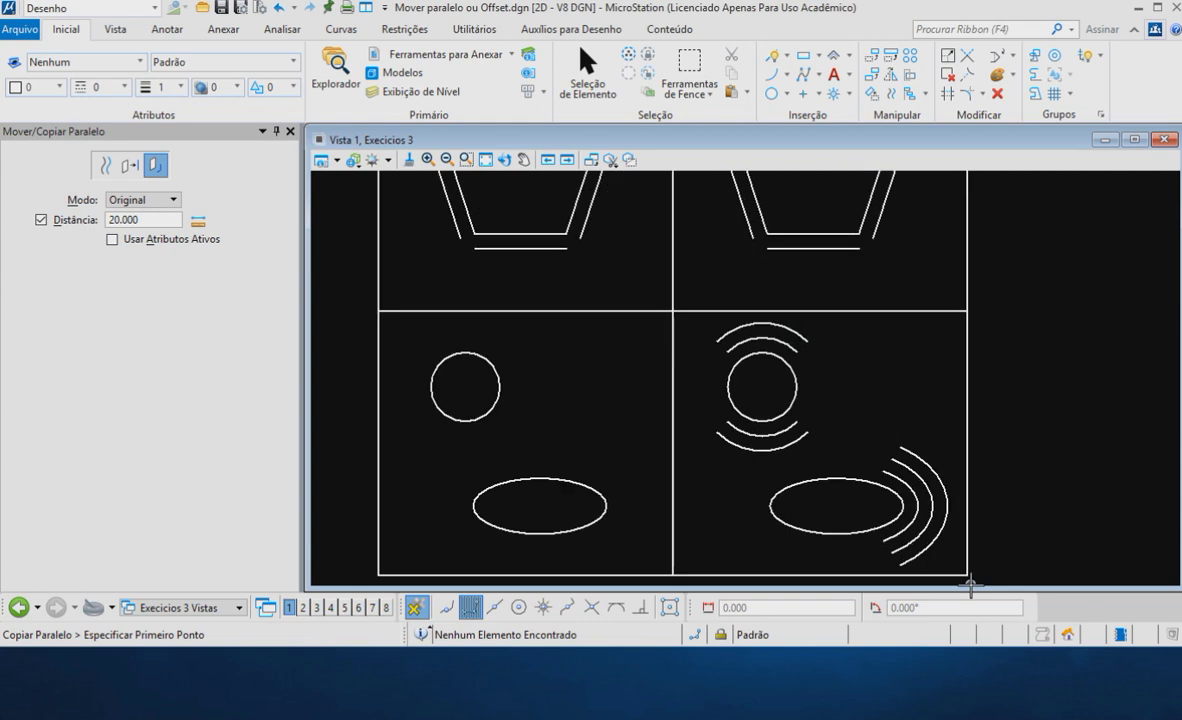
pyautogui.scroll(1, 657, 571)
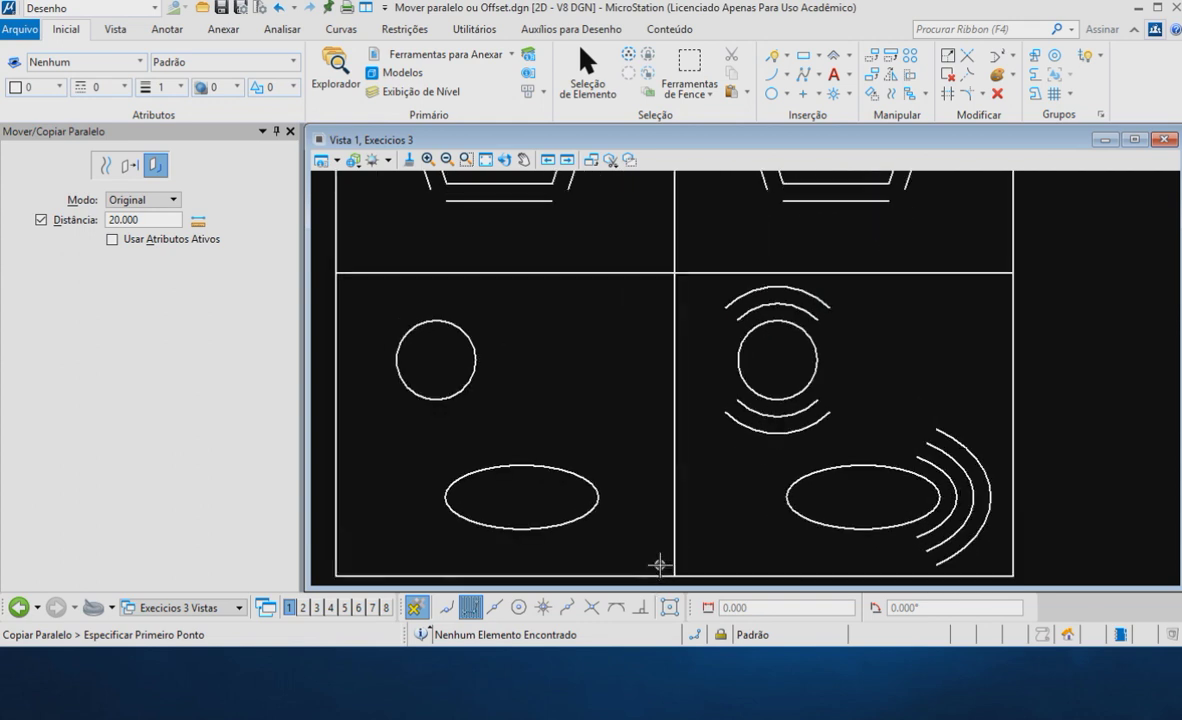
pyautogui.scroll(1, 659, 565)
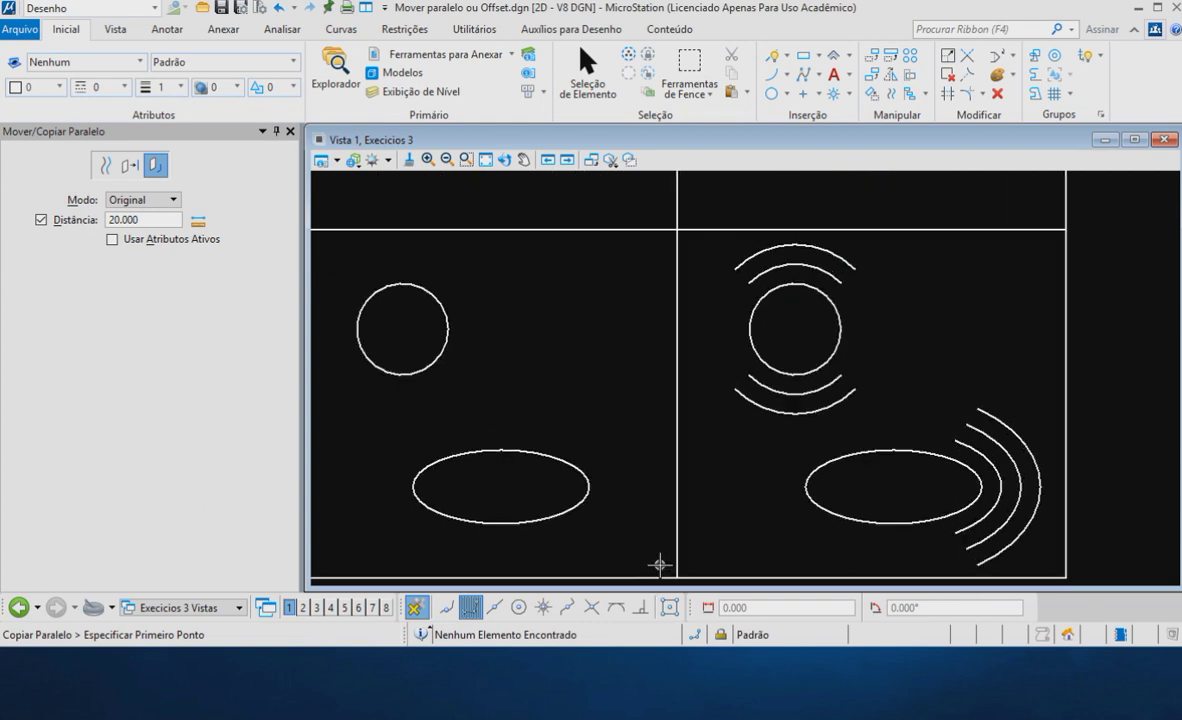
pyautogui.scroll(1, 661, 565)
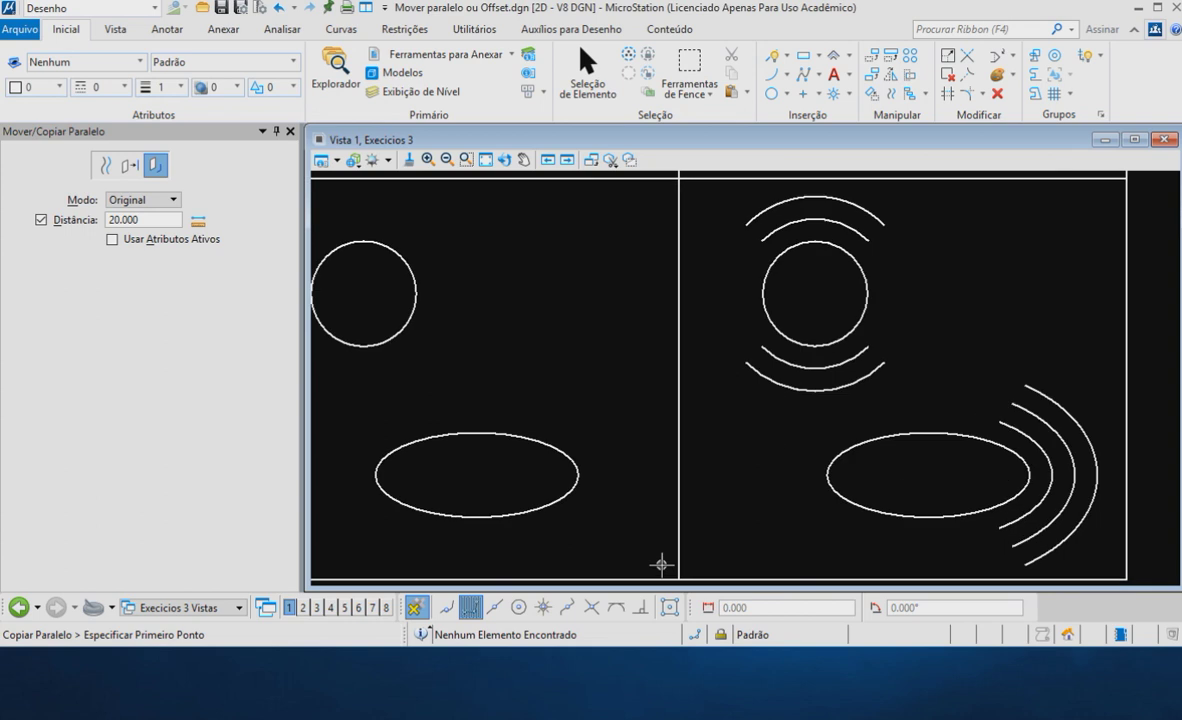
pyautogui.moveTo(646, 383); pyautogui.dragTo(670, 380, button='middle')
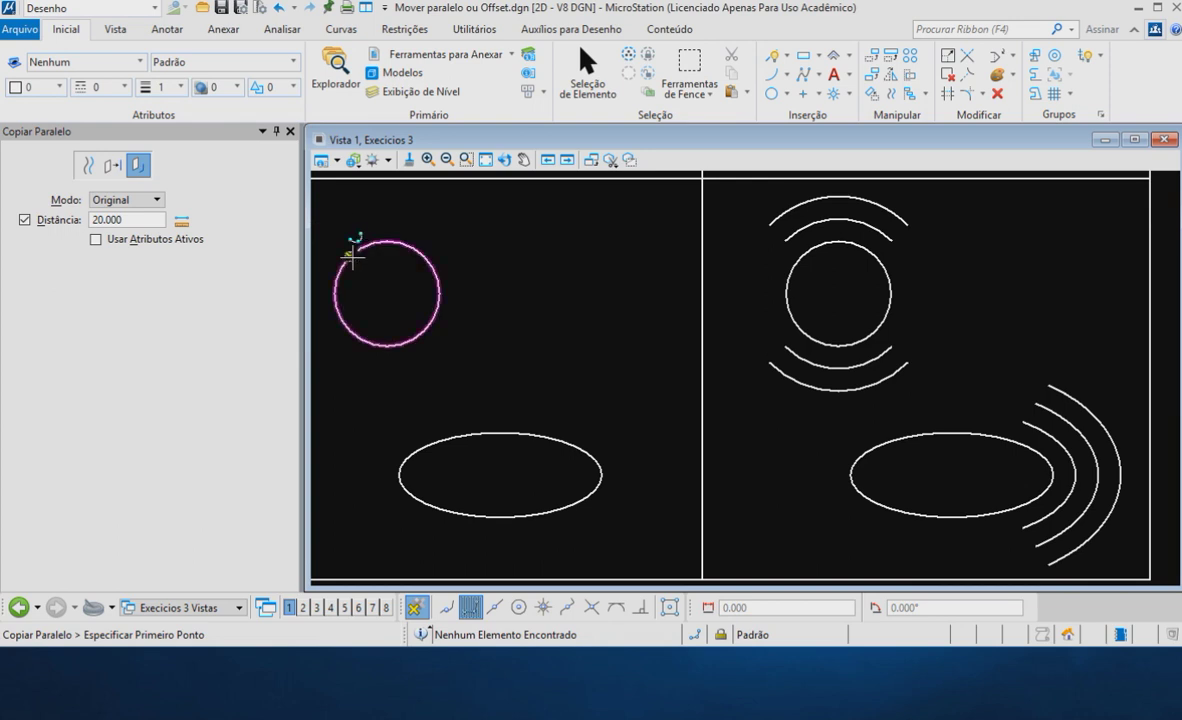
# Add parallel offset arcs above the left circle's top portion.
pyautogui.click(352, 250)
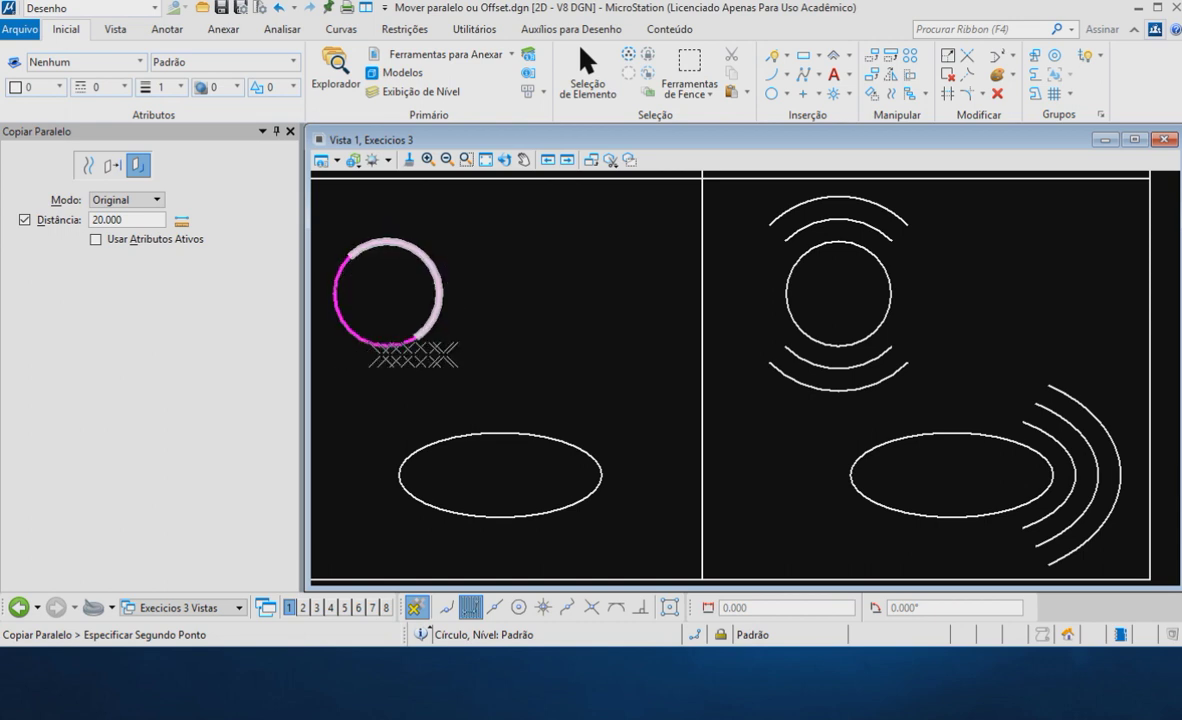
pyautogui.click(424, 258)
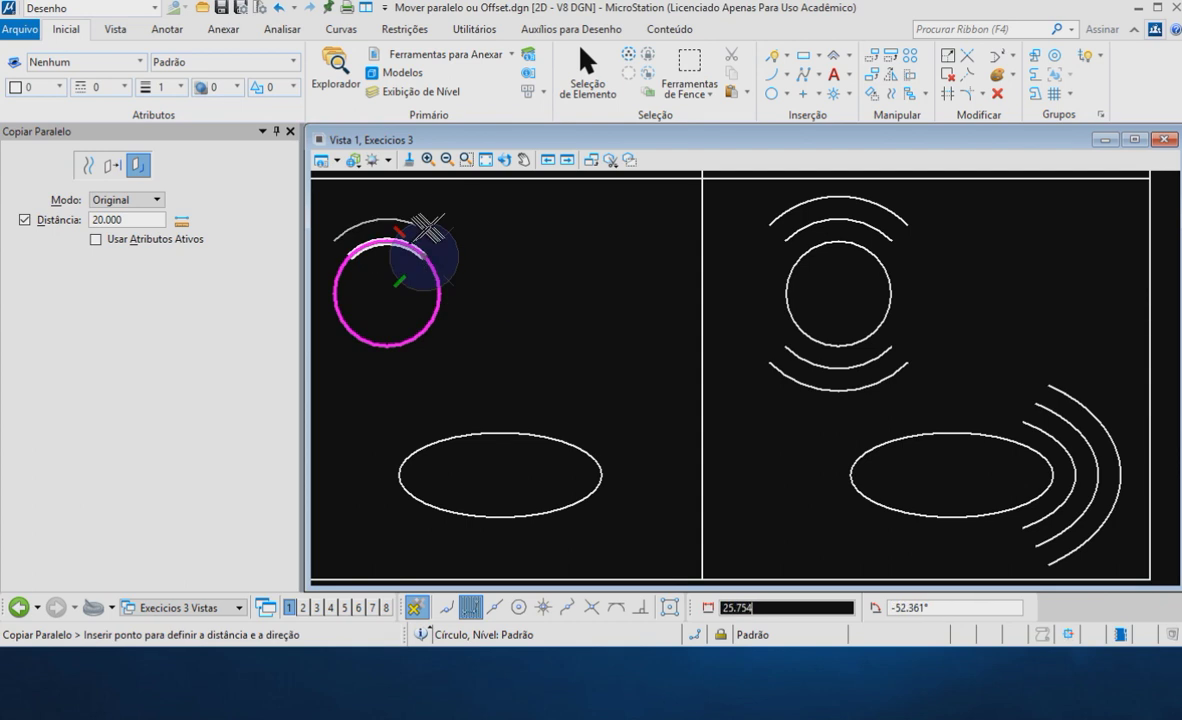
pyautogui.click(447, 210)
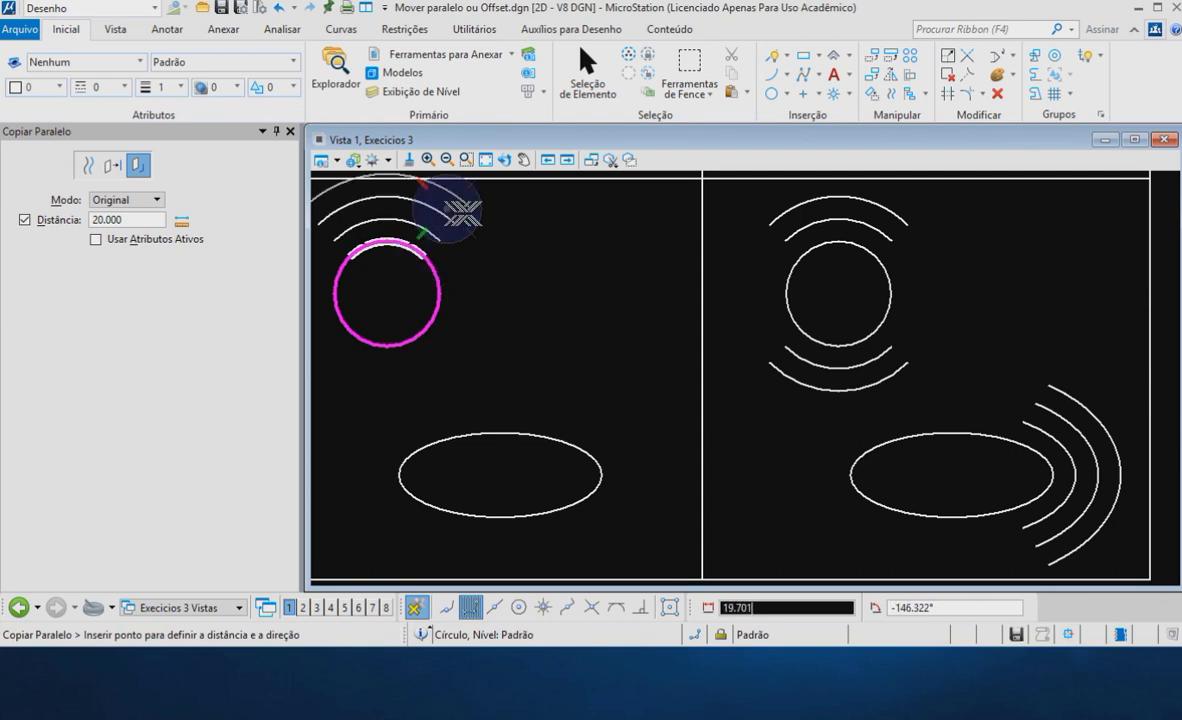
pyautogui.rightClick(494, 212)
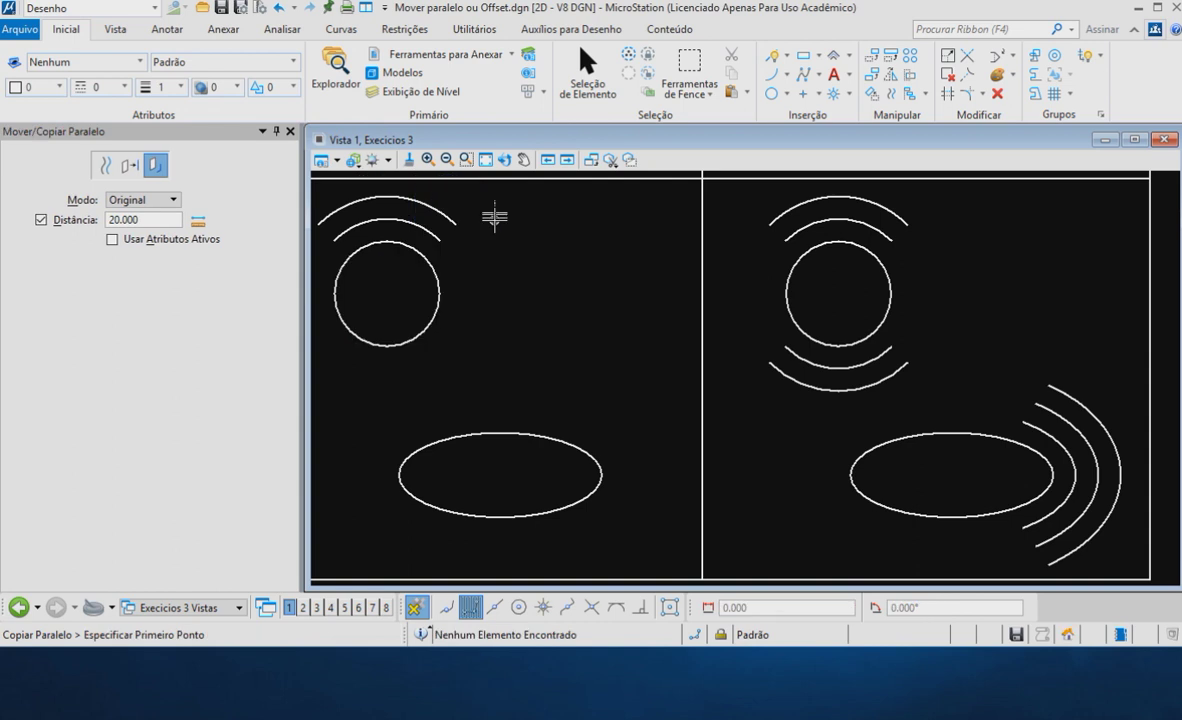
# Add parallel offset arcs below the left circle's bottom portion.
pyautogui.click(345, 328)
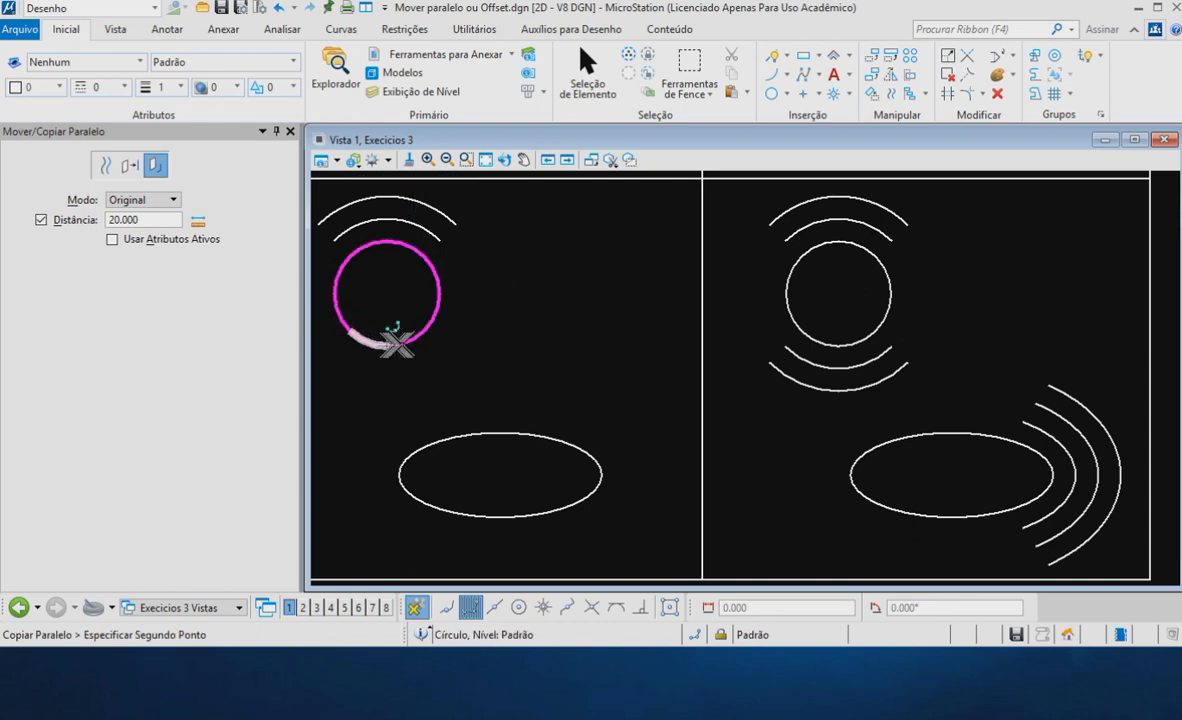
pyautogui.click(424, 329)
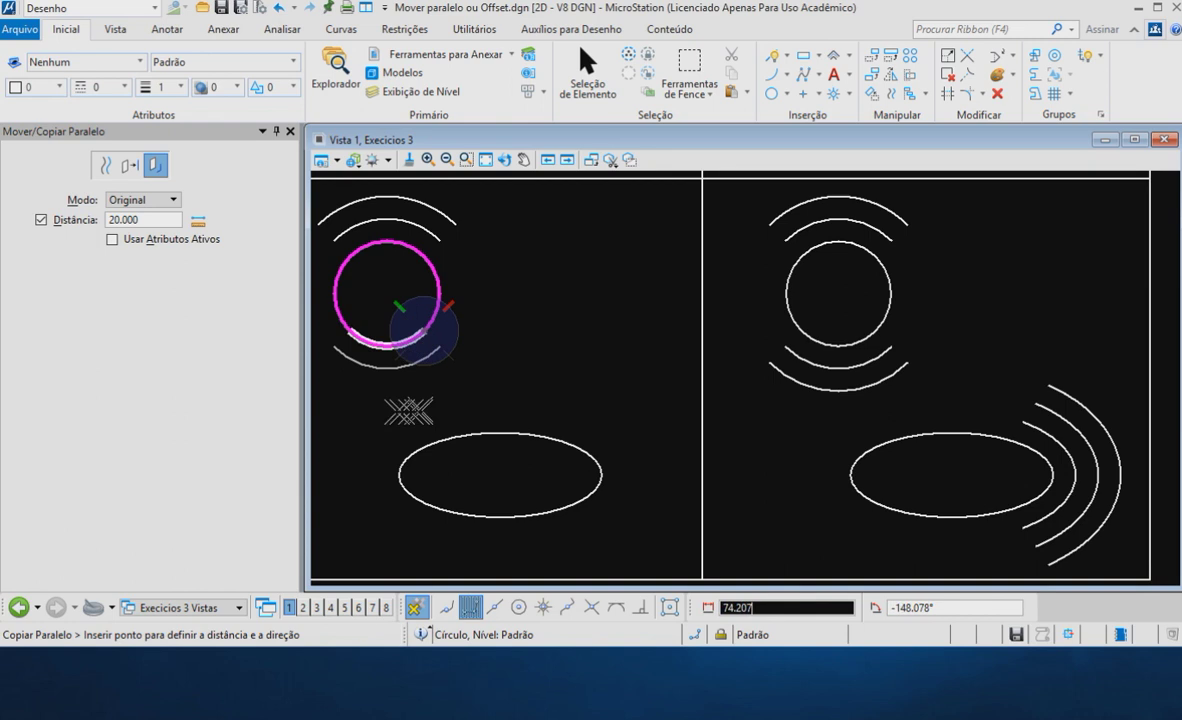
pyautogui.click(354, 437)
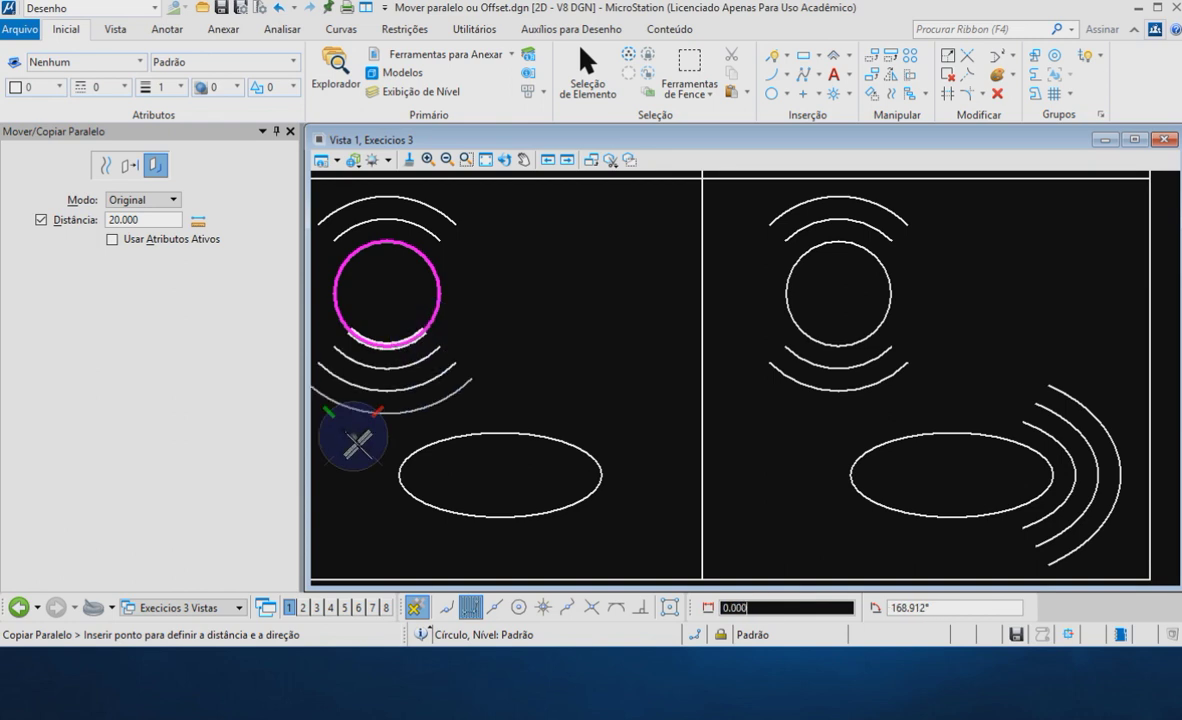
pyautogui.rightClick(363, 455)
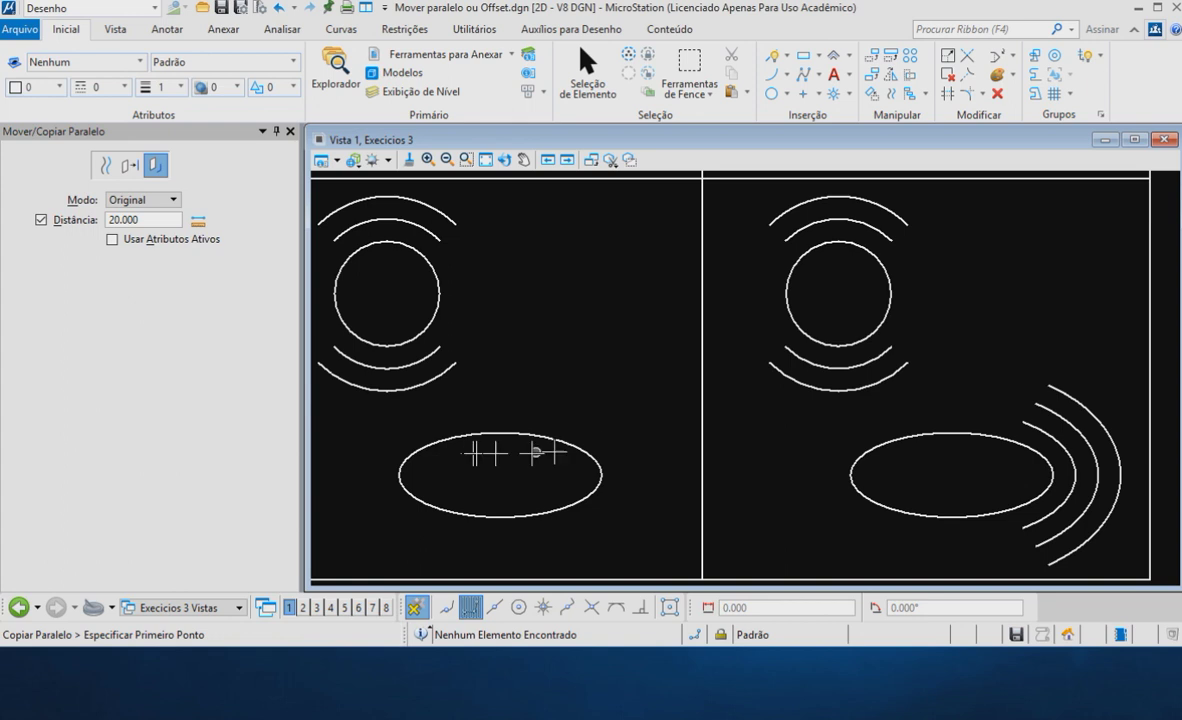
# Mark the left ellipse's right end and place parallel offset arcs curving around it.
pyautogui.click(559, 440)
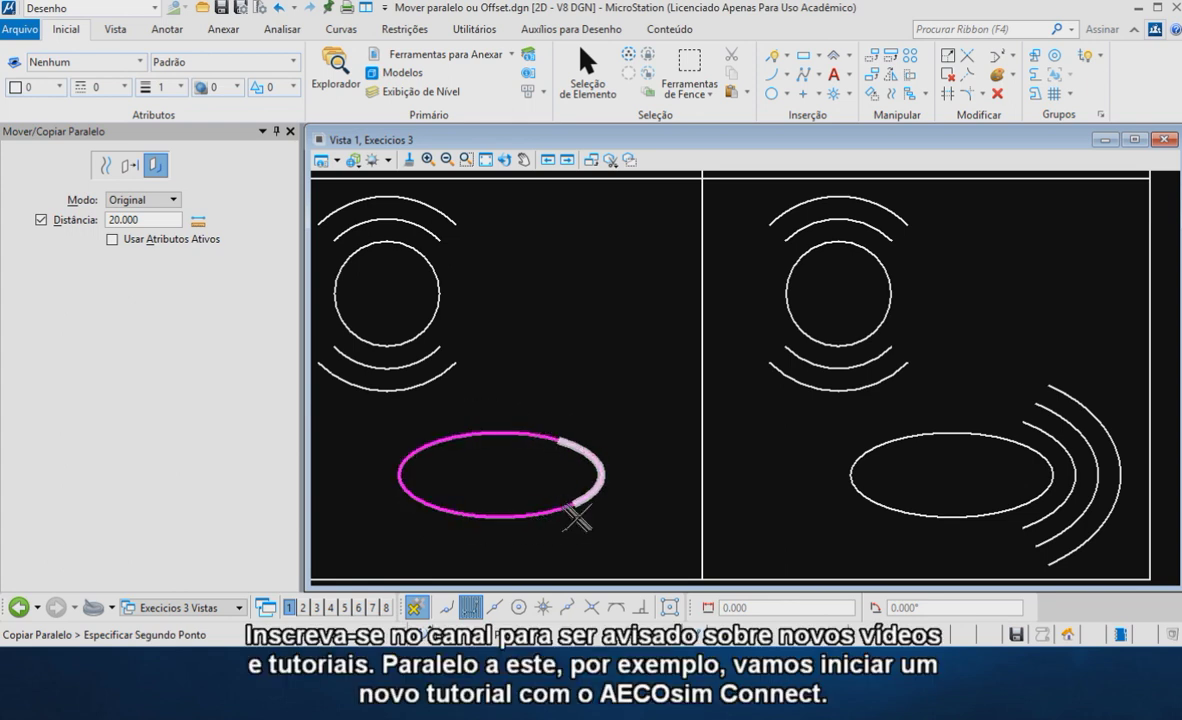
pyautogui.click(557, 510)
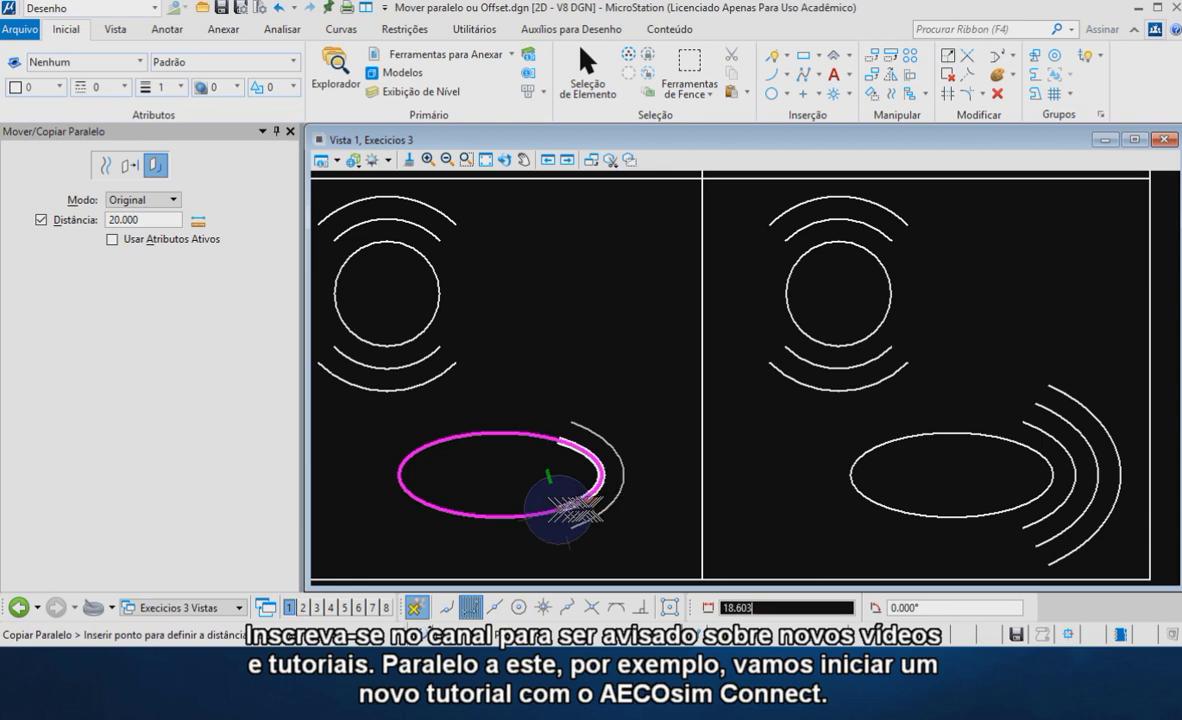
pyautogui.click(668, 488)
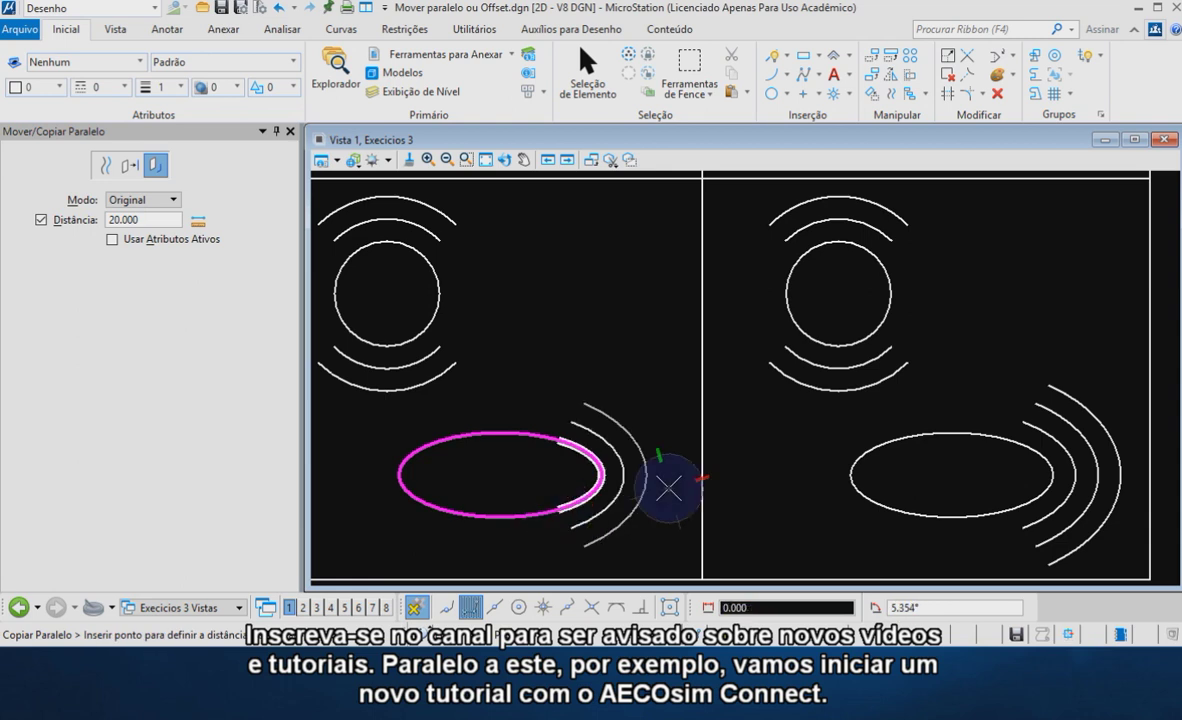
pyautogui.click(669, 488)
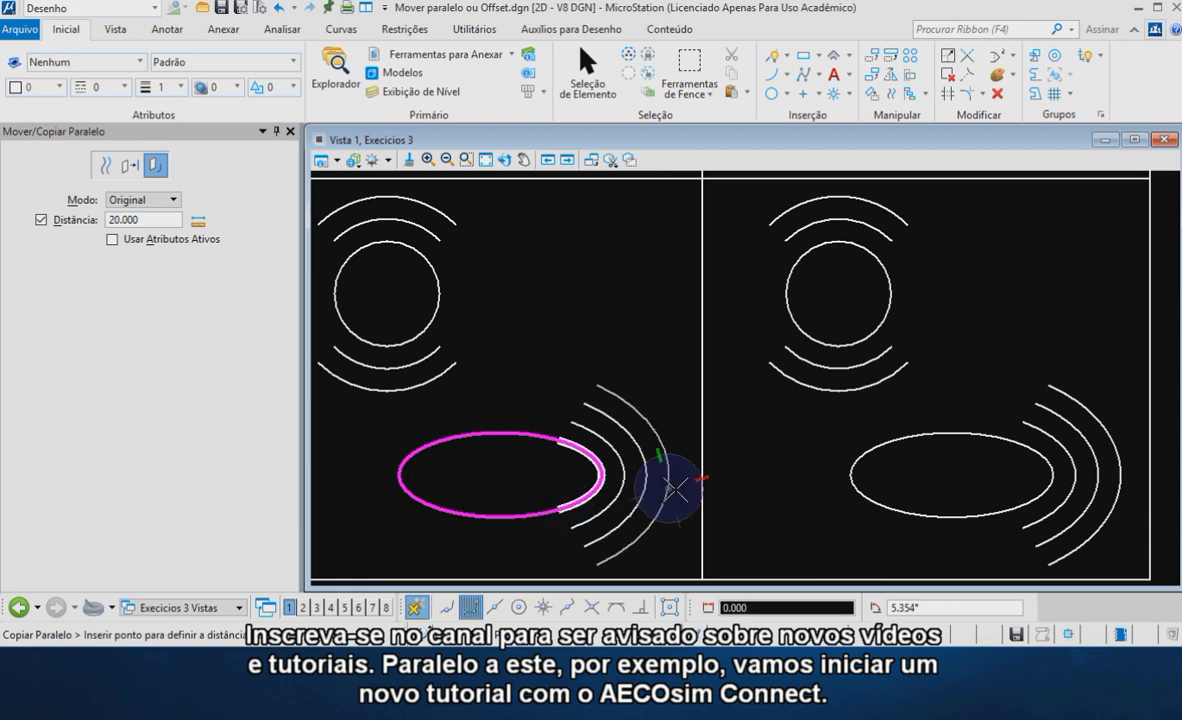
pyautogui.rightClick(675, 488)
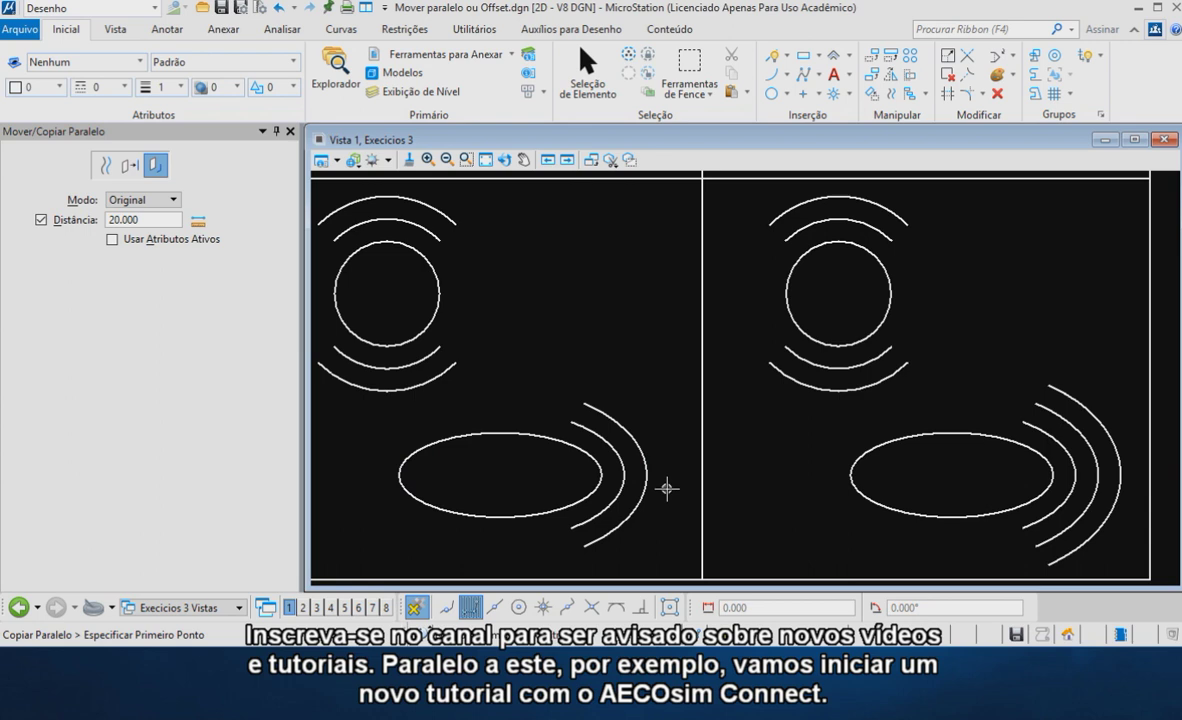